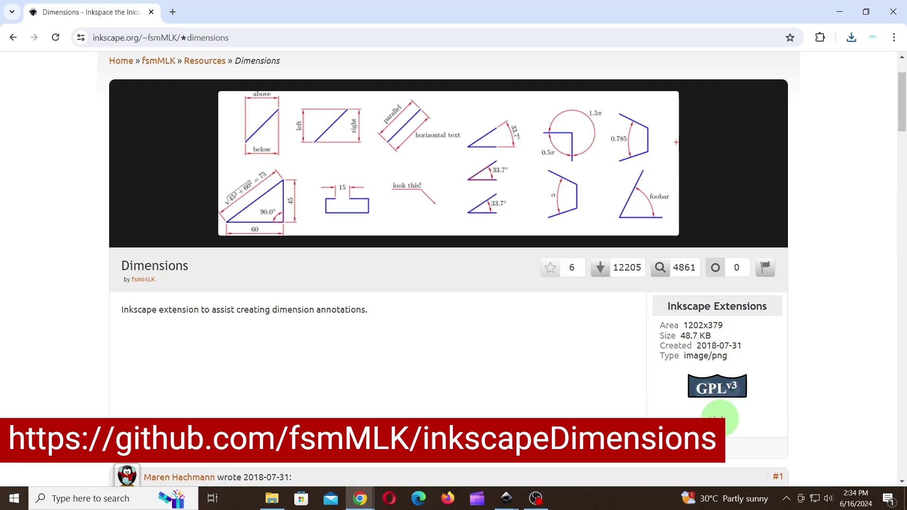
Download the inkscapeDimensions repository ZIP from GitHub into the Inkscape Extensions folder.
{"action": "left_click", "coordinate": [713, 418]}
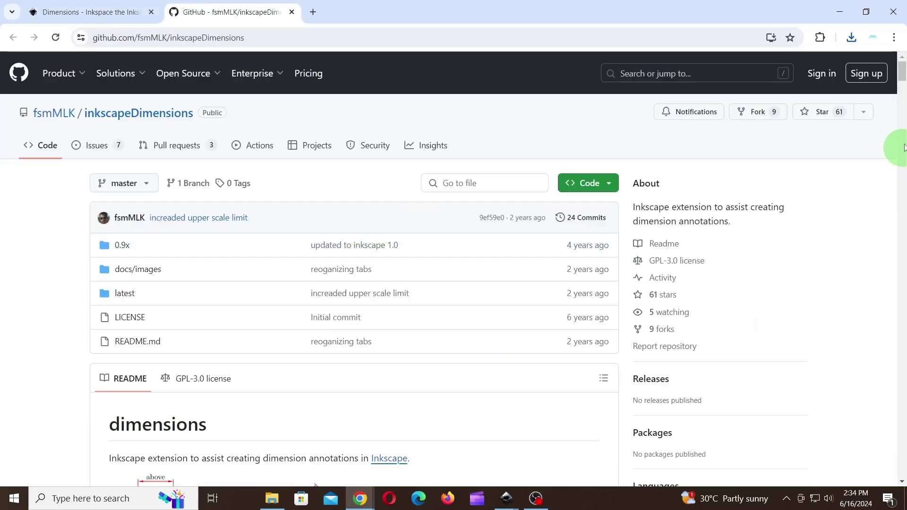
{"action": "left_click", "coordinate": [612, 187]}
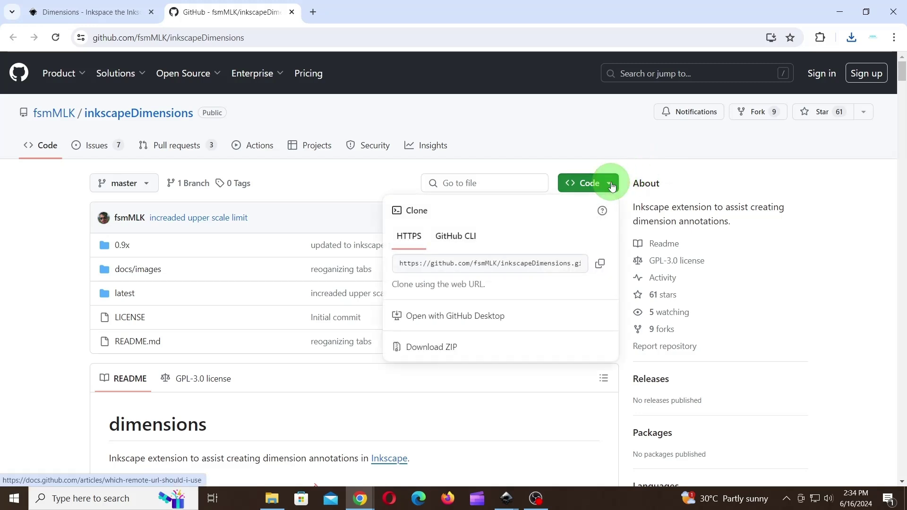
{"action": "left_click", "coordinate": [438, 349]}
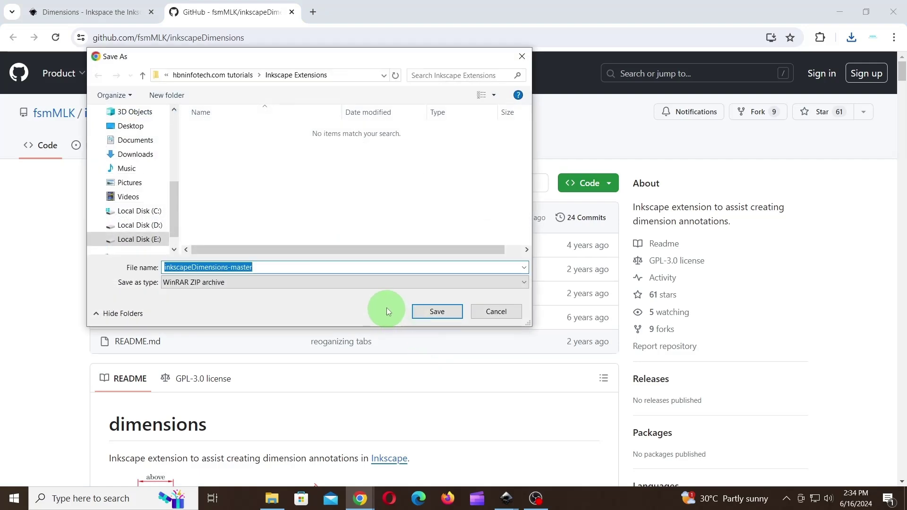
{"action": "left_click", "coordinate": [444, 311]}
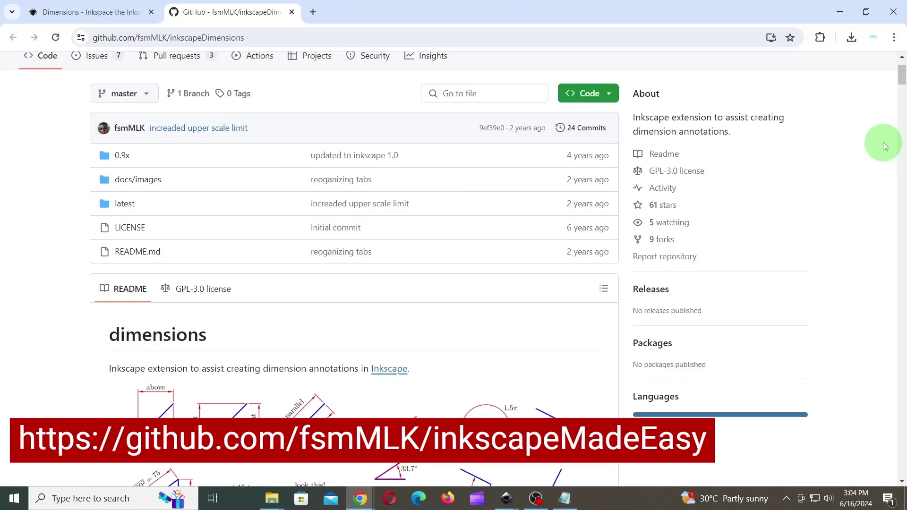
Download the inkscapeMadeEasy repository as a ZIP archive and save it.
{"action": "left_click_drag", "start_coordinate": [901, 76], "coordinate": [902, 112]}
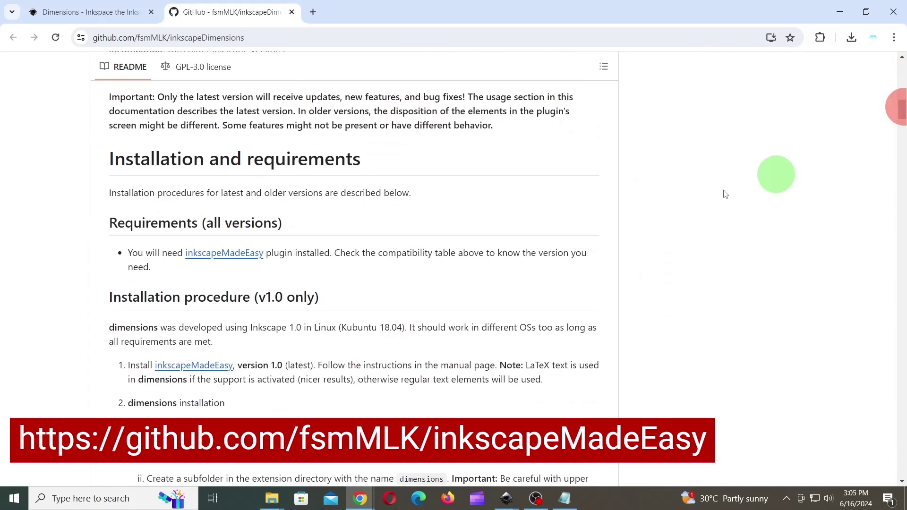
{"action": "left_click", "coordinate": [241, 259], "text": "ctrl"}
{"action": "left_click", "coordinate": [359, 11]}
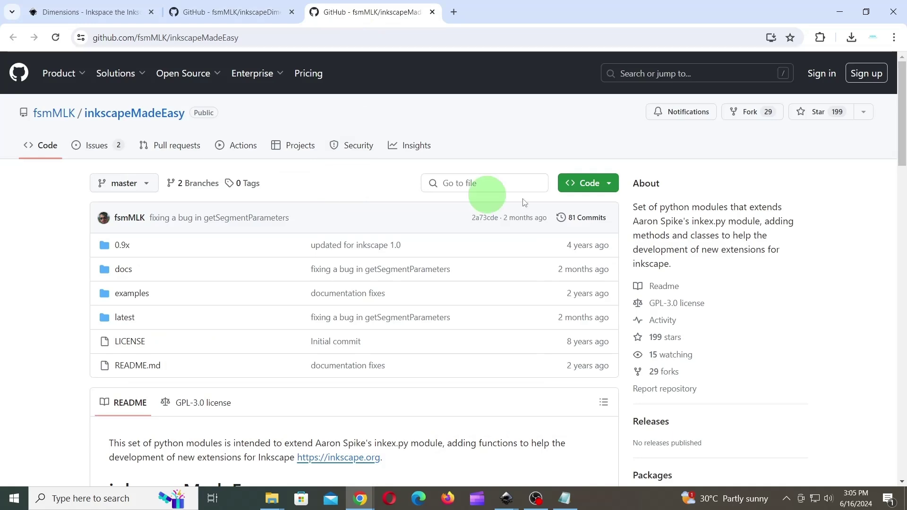
{"action": "left_click", "coordinate": [600, 183]}
{"action": "left_click", "coordinate": [442, 349]}
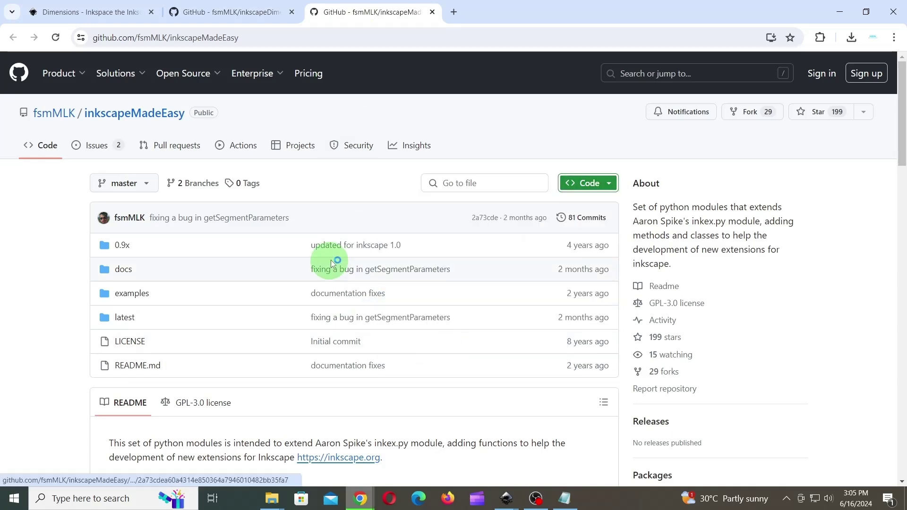
{"action": "left_click", "coordinate": [439, 310]}
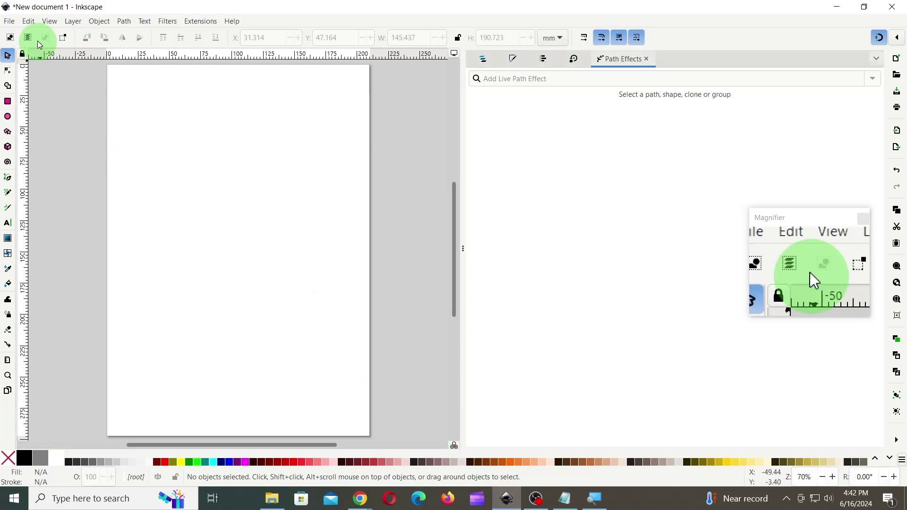
Open the User extensions folder from Edit > Preferences > System in File Explorer.
{"action": "left_click", "coordinate": [28, 21]}
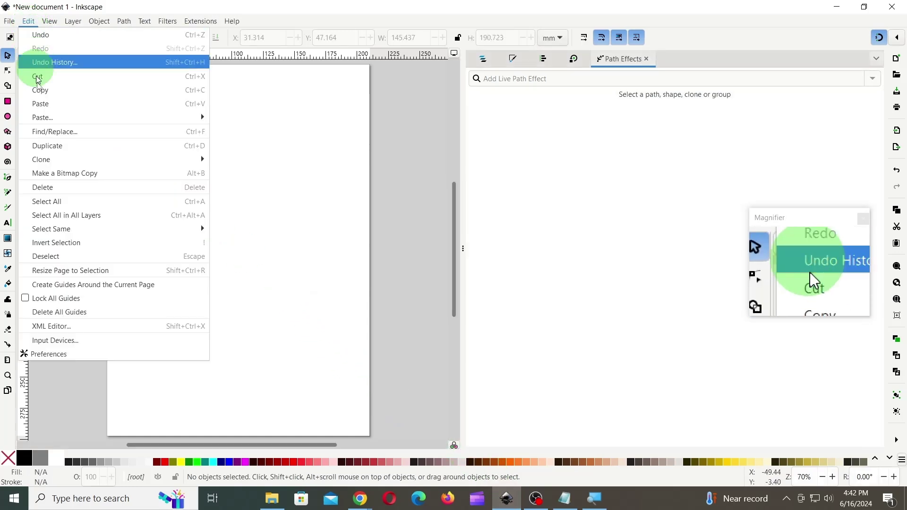
{"action": "left_click", "coordinate": [64, 355]}
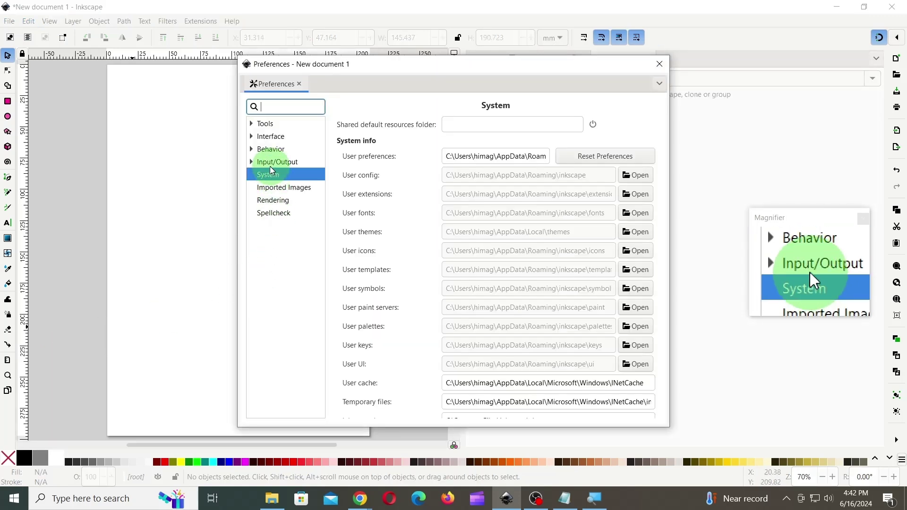
{"action": "left_click", "coordinate": [272, 172]}
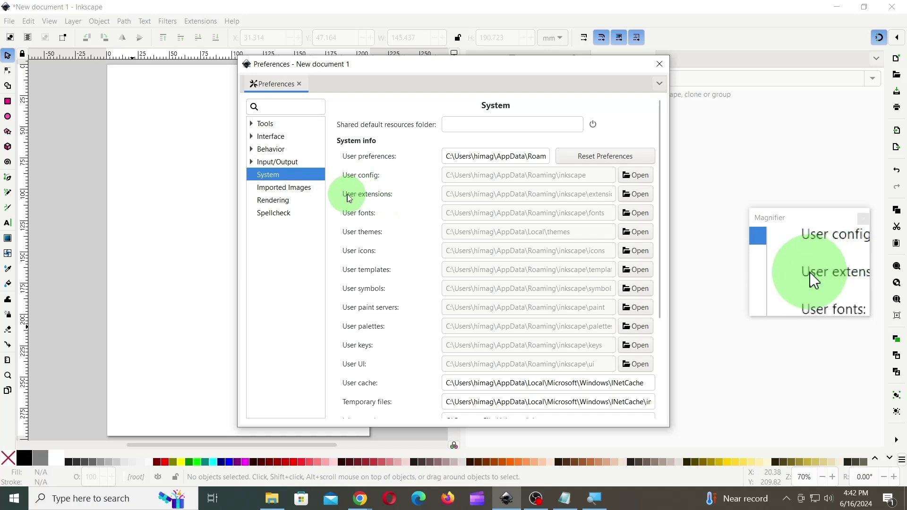
{"action": "left_click", "coordinate": [643, 198]}
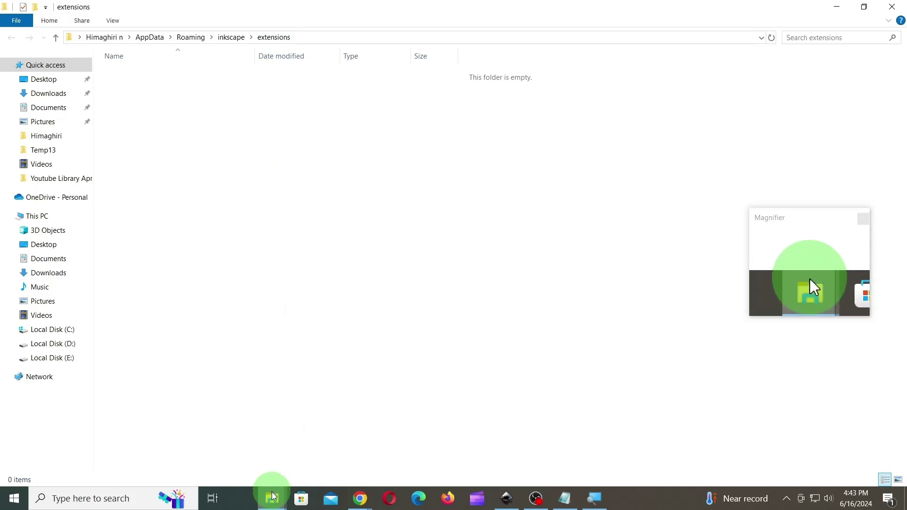
Extract the inkscapeMadeEasy-master ZIP into its own folder.
{"action": "mouse_move", "coordinate": [263, 490]}
{"action": "left_click", "coordinate": [234, 456]}
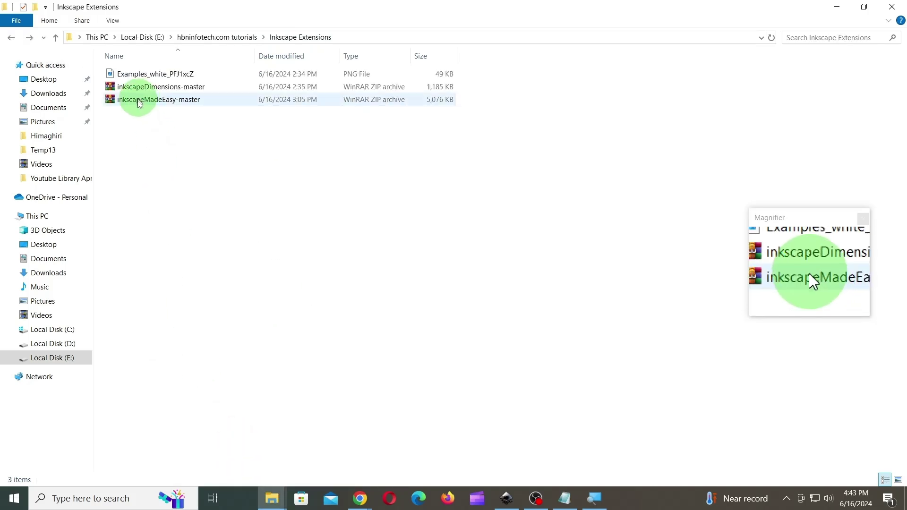
{"action": "left_click", "coordinate": [127, 99]}
{"action": "right_click", "coordinate": [127, 99]}
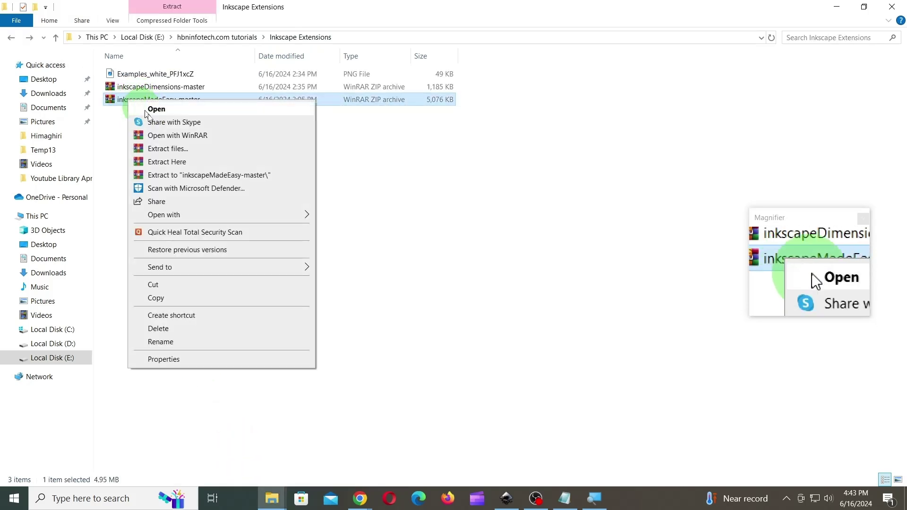
{"action": "left_click", "coordinate": [172, 148]}
{"action": "left_click", "coordinate": [485, 380]}
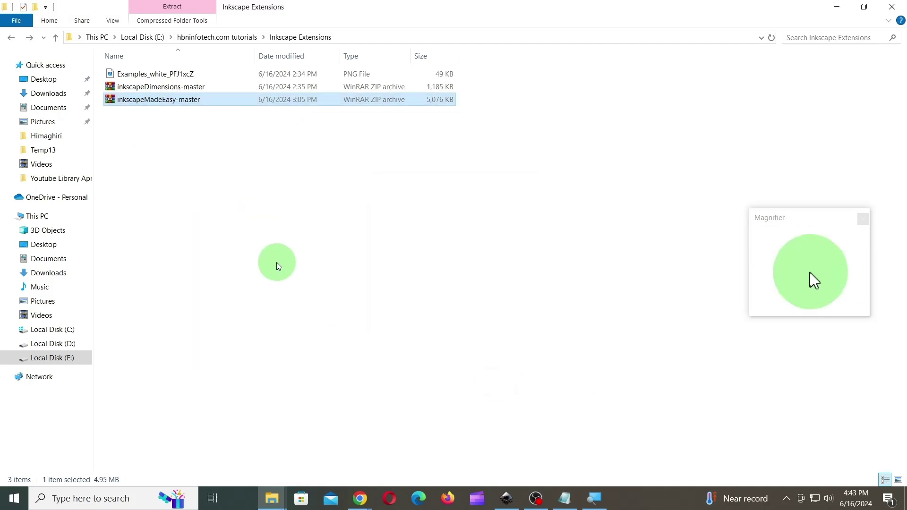
Extract the inkscapeDimensions-master ZIP into its own folder.
{"action": "right_click", "coordinate": [175, 104]}
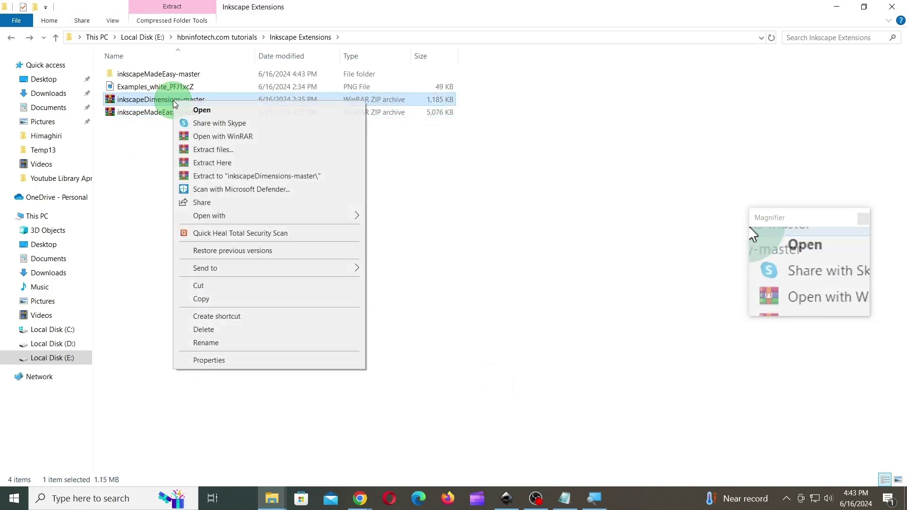
{"action": "left_click", "coordinate": [212, 147]}
{"action": "left_click", "coordinate": [478, 385]}
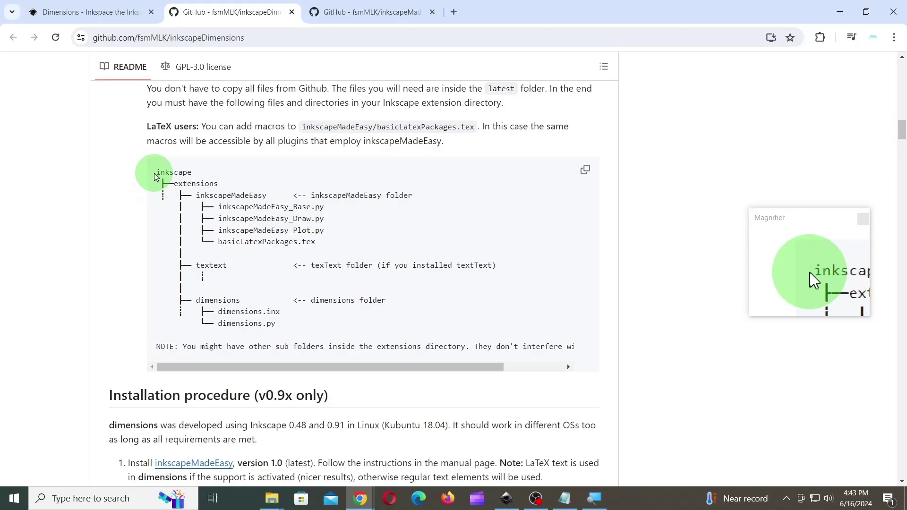
Copy the inkscapeMadeEasy folder name from the README's required layout.
{"action": "left_click_drag", "start_coordinate": [155, 177], "coordinate": [341, 333]}
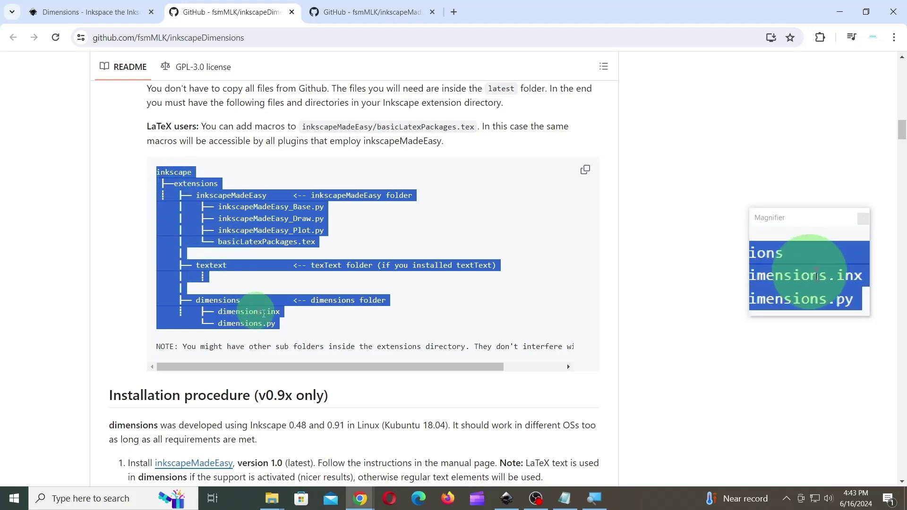
{"action": "left_click", "coordinate": [448, 318]}
{"action": "mouse_move", "coordinate": [274, 501]}
{"action": "left_click", "coordinate": [325, 448]}
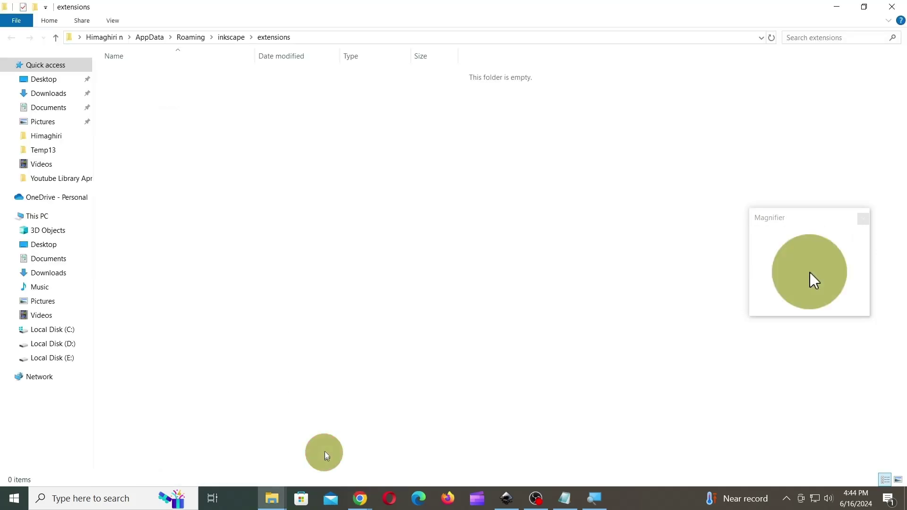
Create a new folder named inkscapeMadeEasy in the extensions folder.
{"action": "left_click", "coordinate": [35, 7]}
{"action": "right_click", "coordinate": [145, 75]}
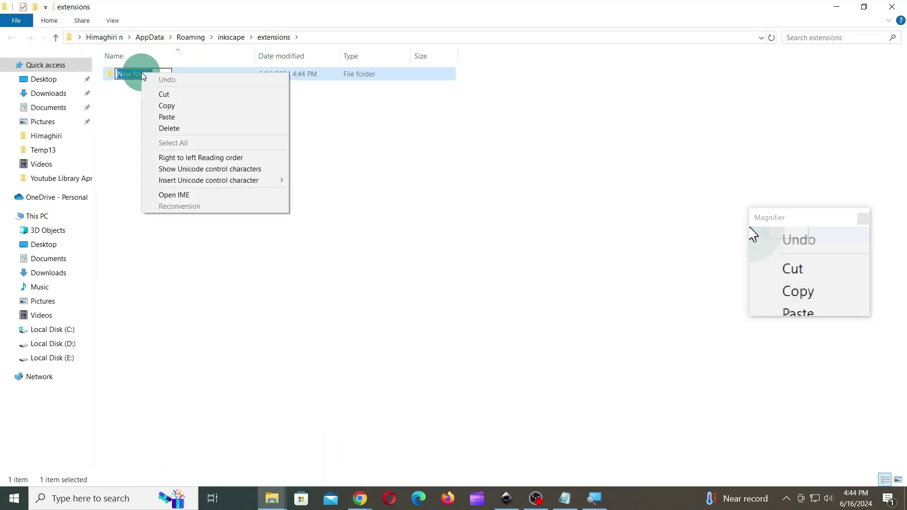
{"action": "left_click", "coordinate": [162, 116]}
{"action": "left_click", "coordinate": [291, 135]}
Create a second new folder named dimensions.
{"action": "right_click", "coordinate": [234, 155]}
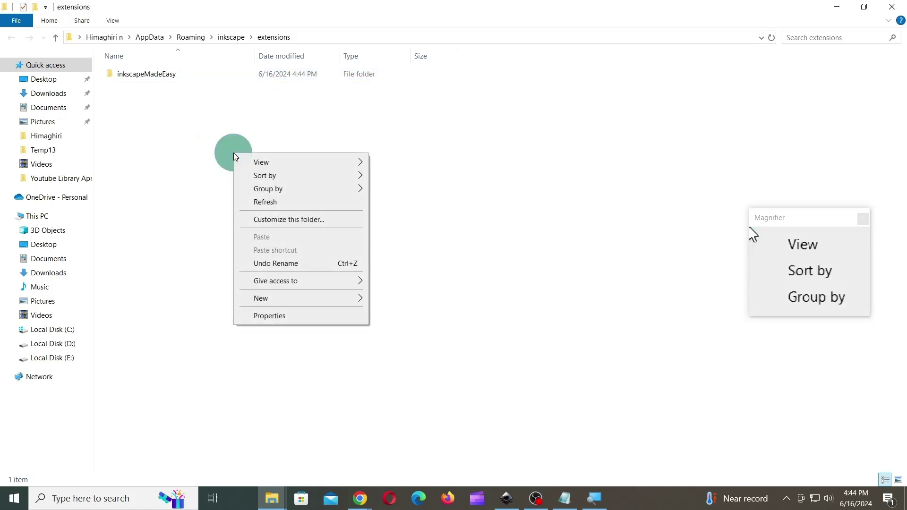
{"action": "mouse_move", "coordinate": [274, 305]}
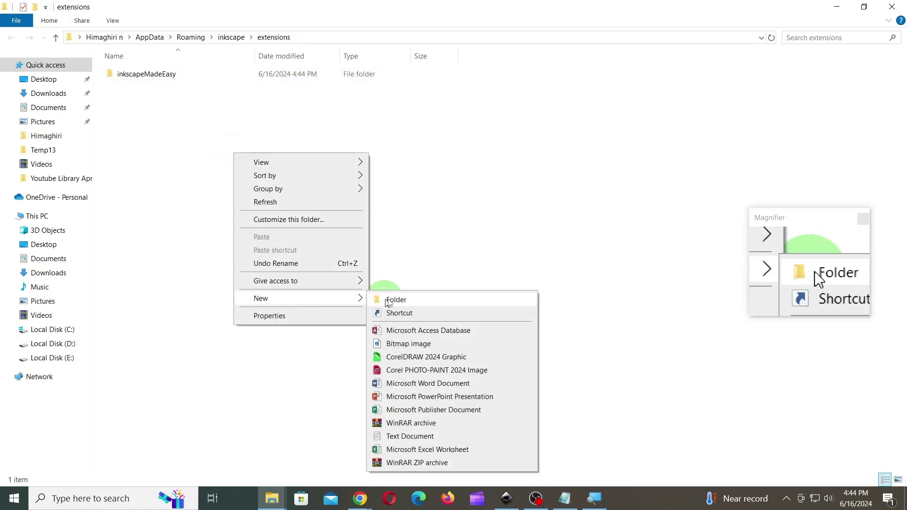
{"action": "left_click", "coordinate": [427, 299]}
{"action": "right_click", "coordinate": [145, 87]}
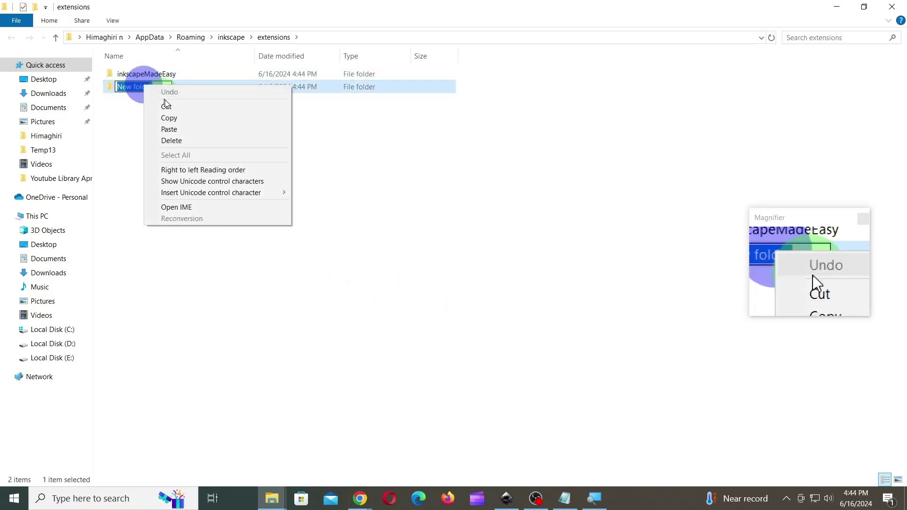
{"action": "left_click", "coordinate": [165, 128]}
{"action": "left_click", "coordinate": [267, 148]}
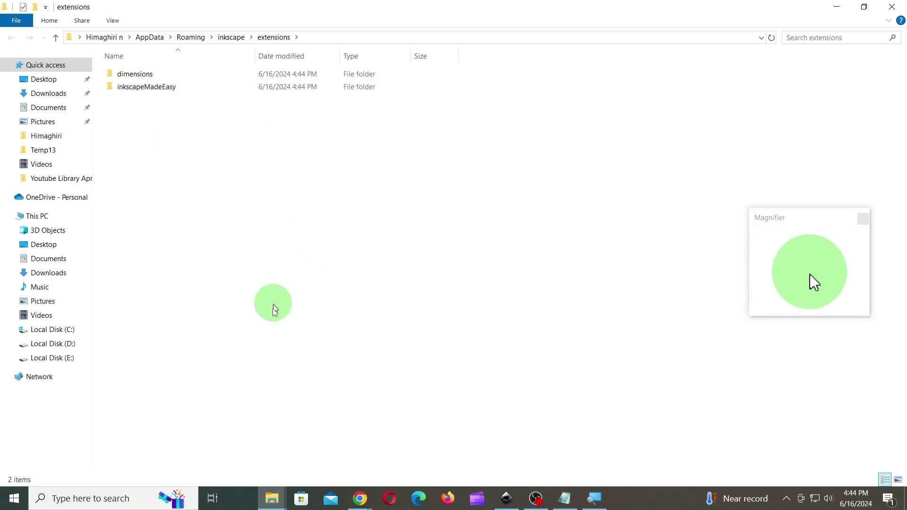
Copy the four module files from inkscapeMadeEasy-master\inkscapeMadeEasy-master\latest.
{"action": "mouse_move", "coordinate": [272, 499]}
{"action": "left_click", "coordinate": [211, 450]}
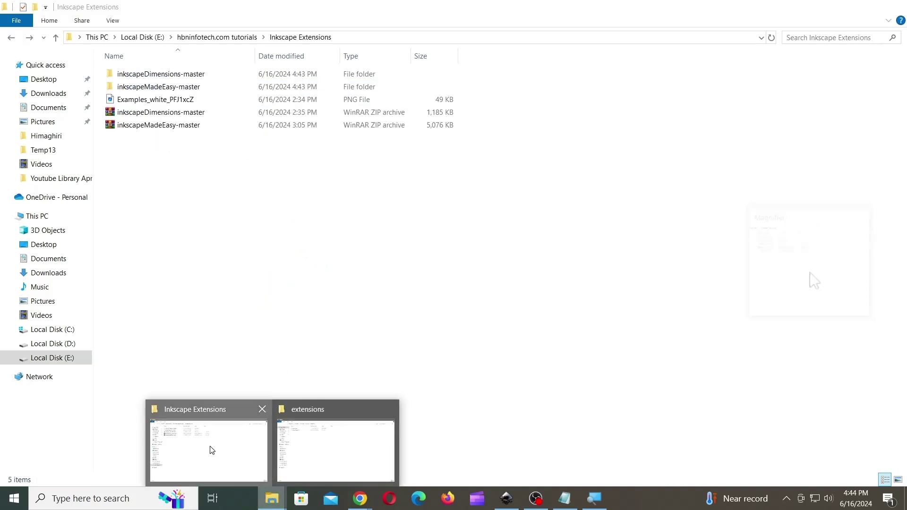
{"action": "left_click", "coordinate": [148, 112]}
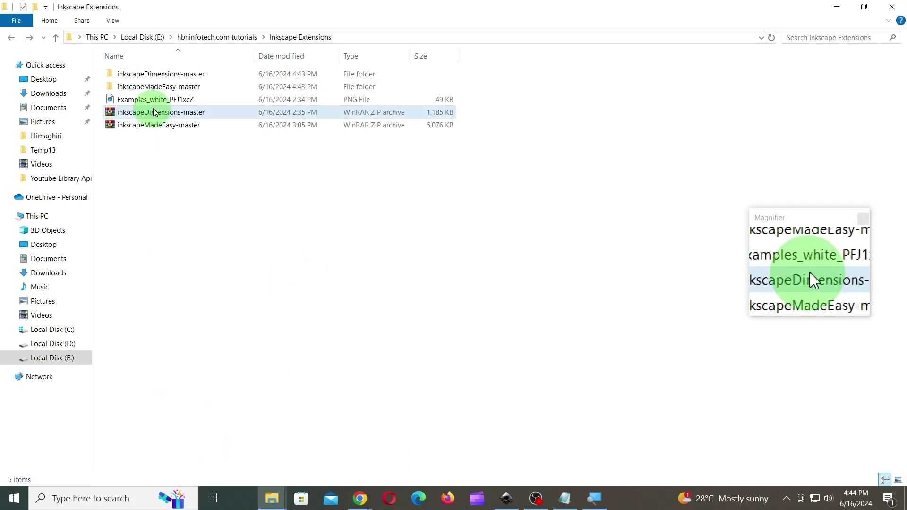
{"action": "double_click", "coordinate": [154, 89]}
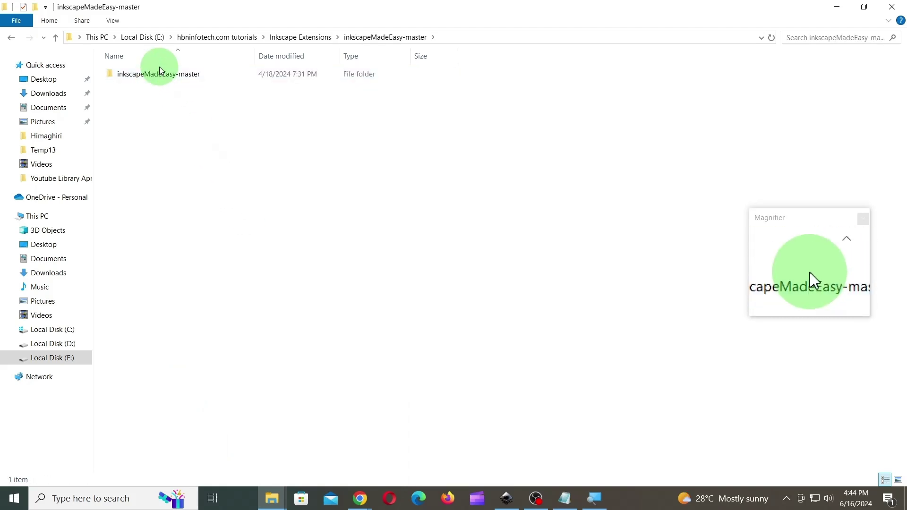
{"action": "double_click", "coordinate": [160, 74]}
{"action": "double_click", "coordinate": [125, 112]}
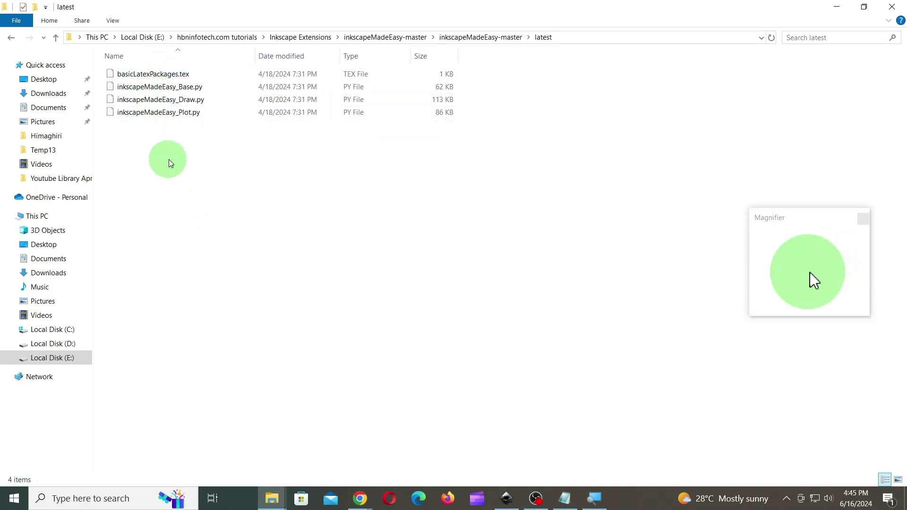
{"action": "left_click_drag", "start_coordinate": [168, 159], "coordinate": [135, 76]}
{"action": "right_click", "coordinate": [147, 83]}
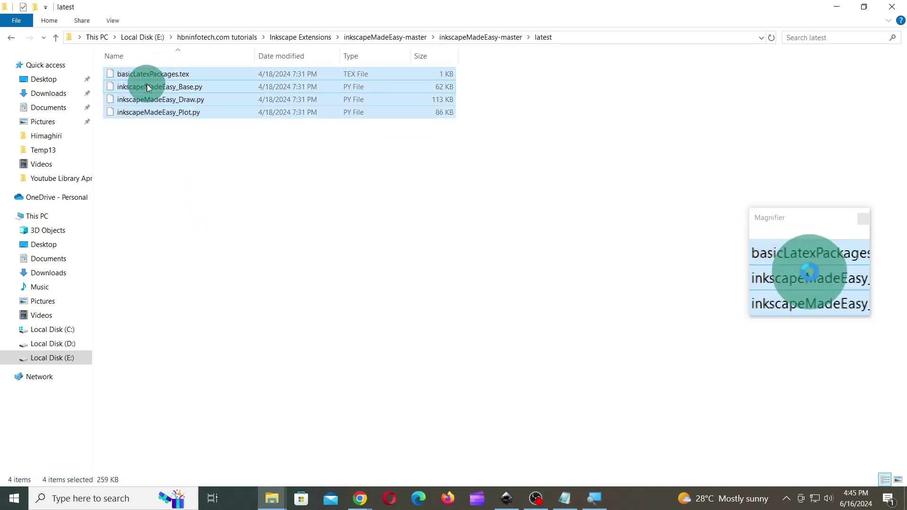
{"action": "left_click", "coordinate": [185, 230]}
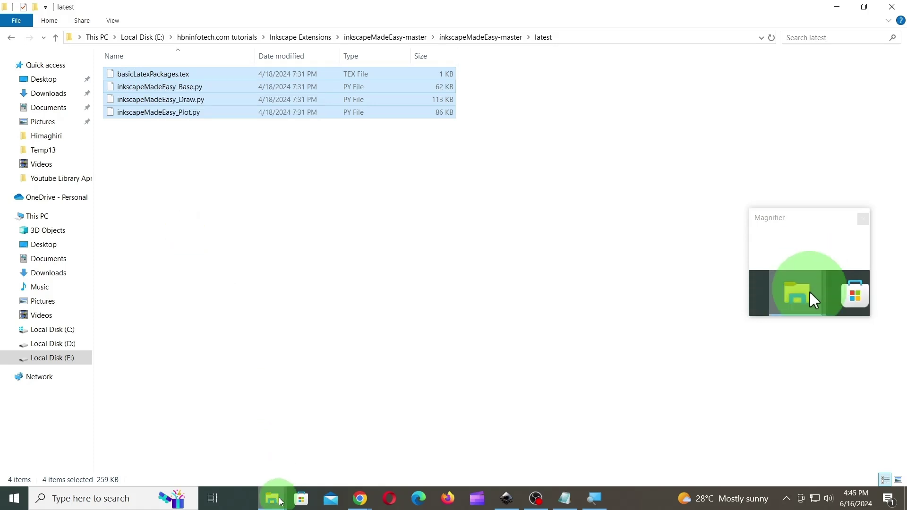
Paste the four files into extensions\inkscapeMadeEasy and return to the latest folder window.
{"action": "mouse_move", "coordinate": [290, 499]}
{"action": "left_click", "coordinate": [336, 425]}
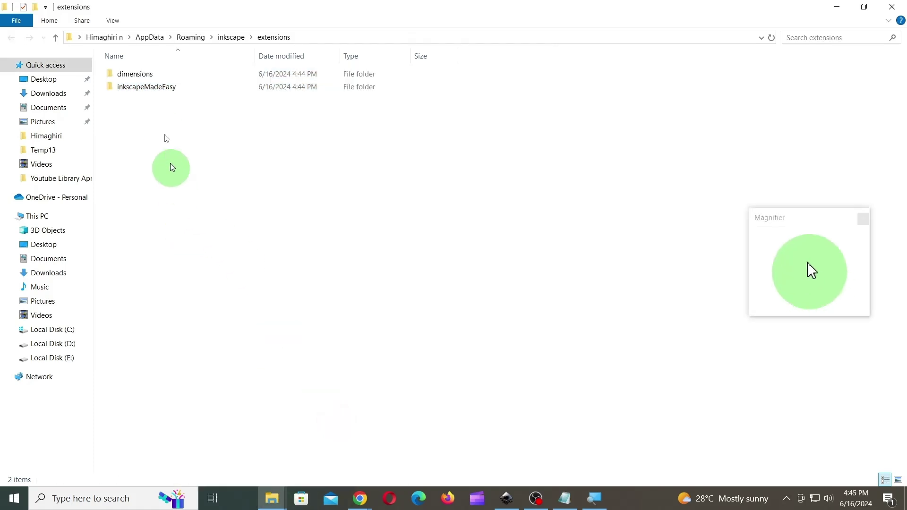
{"action": "double_click", "coordinate": [167, 88]}
{"action": "right_click", "coordinate": [209, 95]}
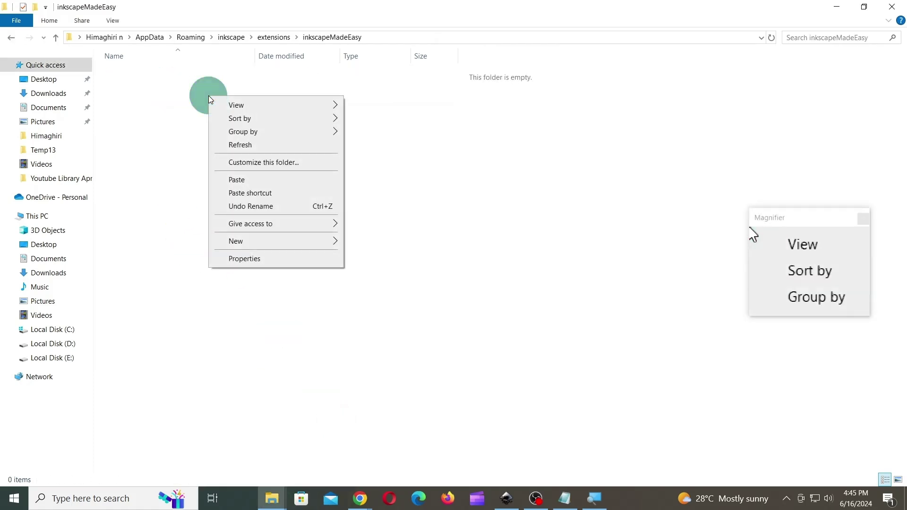
{"action": "left_click", "coordinate": [244, 181]}
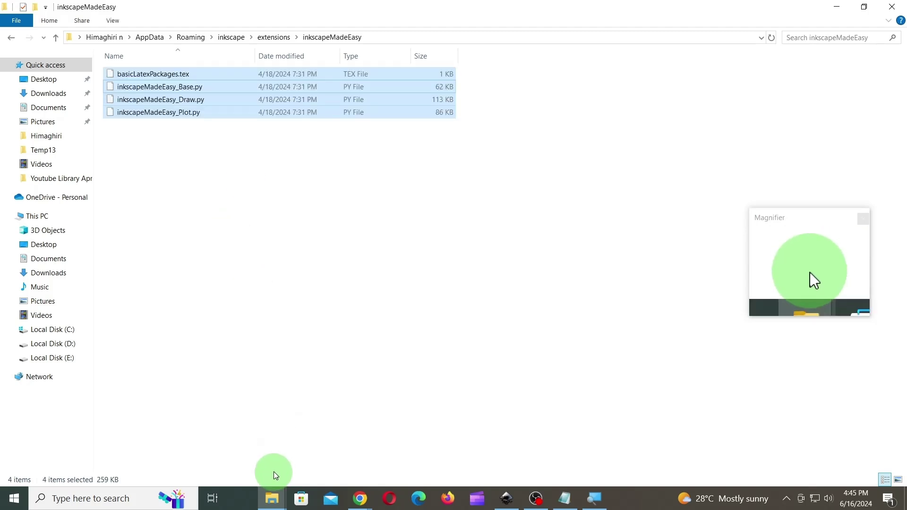
{"action": "left_click", "coordinate": [271, 505]}
{"action": "left_click", "coordinate": [219, 458]}
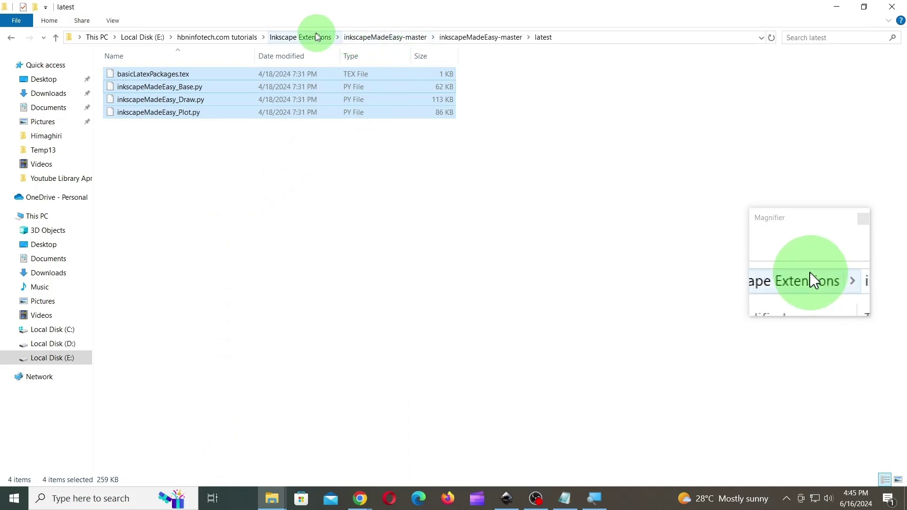
Copy dimensions.inx and dimensions.py from inkscapeDimensions-master\inkscapeDimensions-master\latest.
{"action": "left_click", "coordinate": [316, 37]}
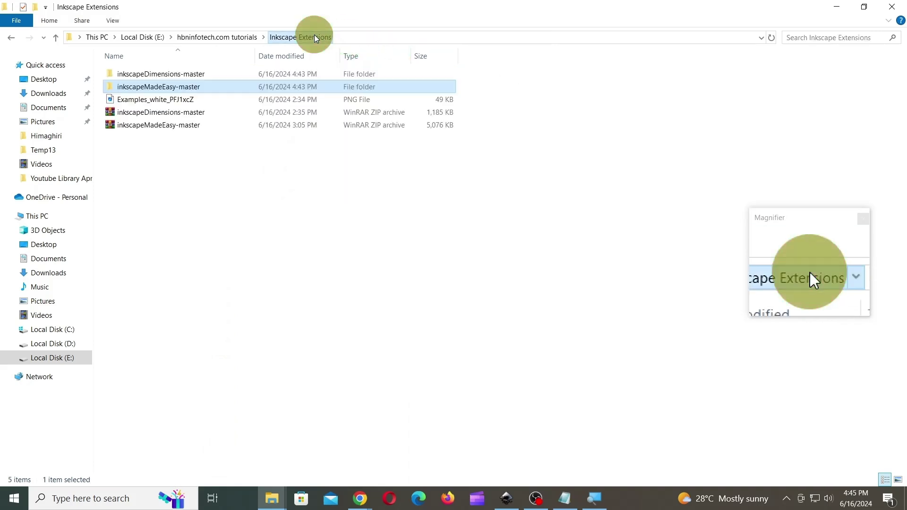
{"action": "double_click", "coordinate": [179, 74]}
{"action": "double_click", "coordinate": [179, 75]}
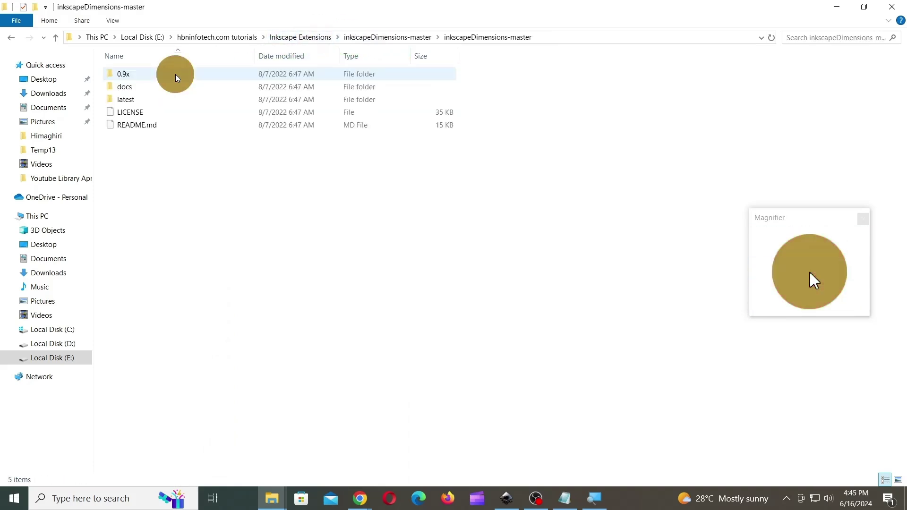
{"action": "double_click", "coordinate": [128, 100]}
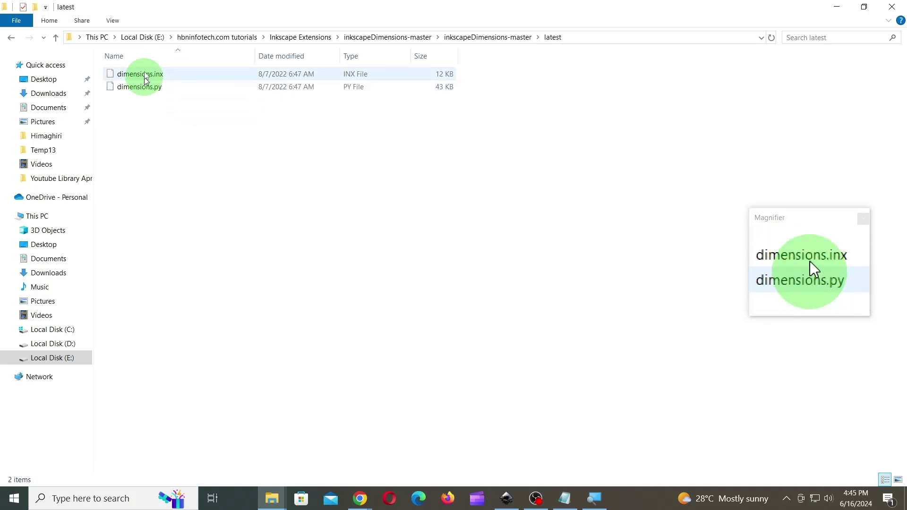
{"action": "left_click_drag", "start_coordinate": [137, 108], "coordinate": [125, 75]}
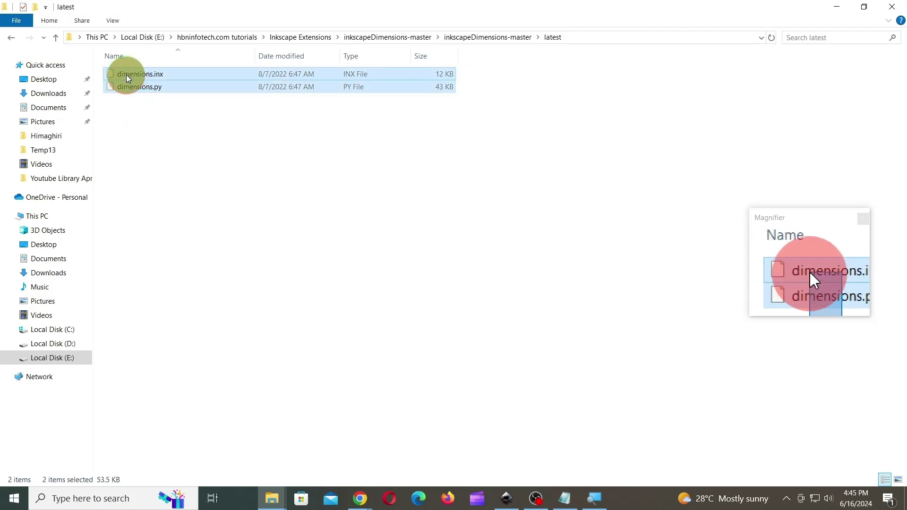
{"action": "right_click", "coordinate": [147, 76]}
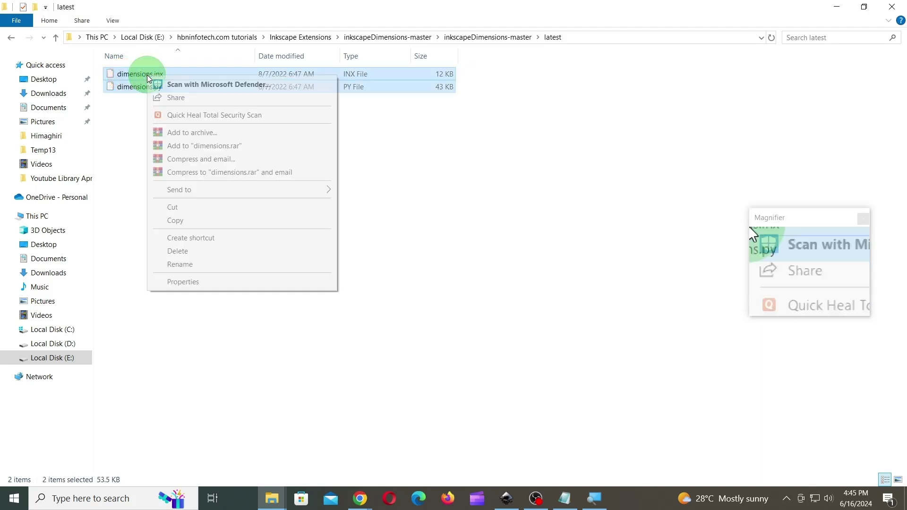
{"action": "left_click", "coordinate": [174, 220]}
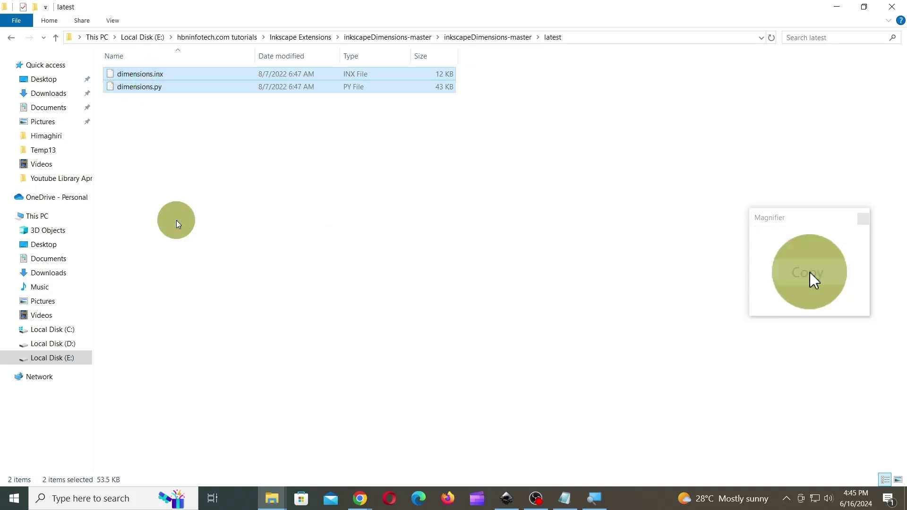
Paste both dimensions files into the extensions\dimensions folder.
{"action": "mouse_move", "coordinate": [272, 499]}
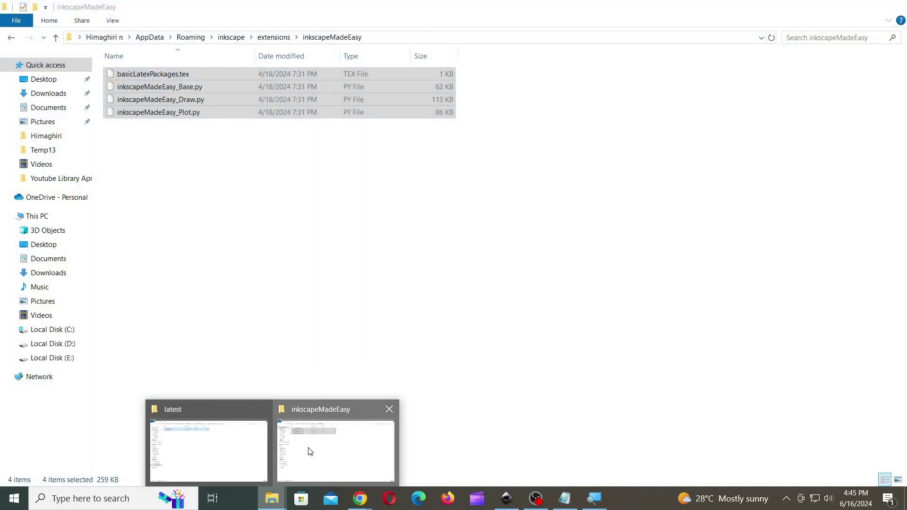
{"action": "left_click", "coordinate": [310, 452]}
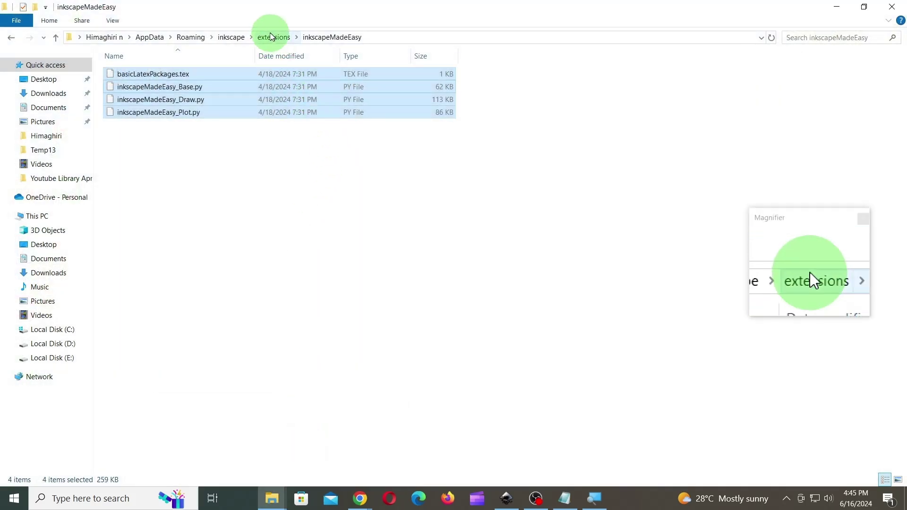
{"action": "left_click", "coordinate": [273, 38]}
{"action": "double_click", "coordinate": [140, 74]}
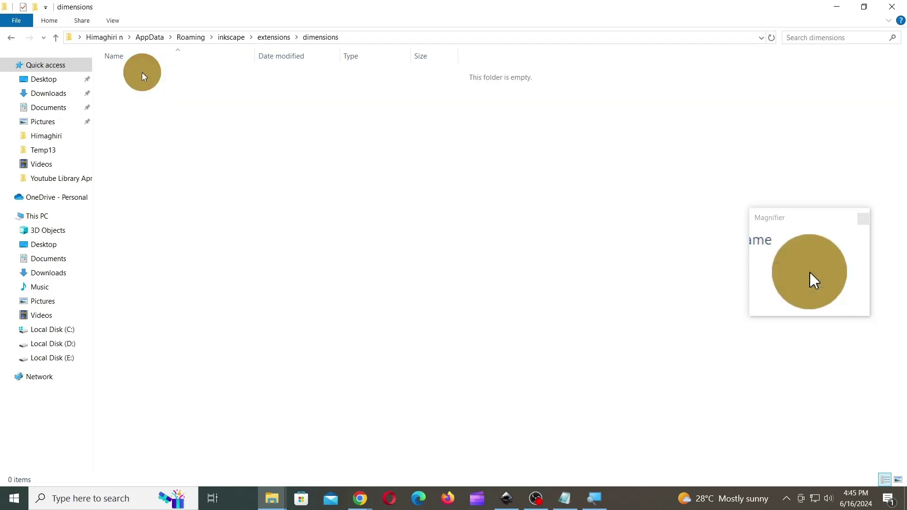
{"action": "right_click", "coordinate": [244, 137]}
{"action": "left_click", "coordinate": [271, 215]}
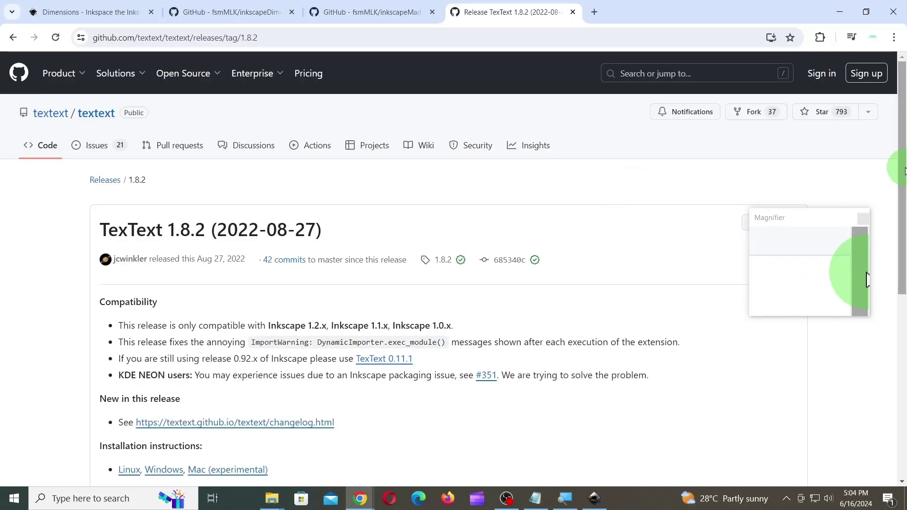
{"action": "left_click_drag", "start_coordinate": [904, 170], "coordinate": [905, 328]}
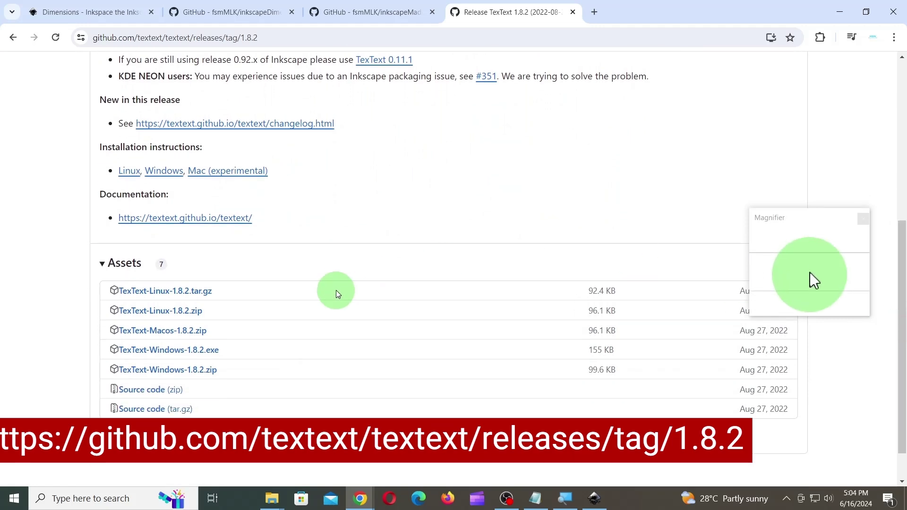
Download the TexText-Windows-1.8.2 asset into the Inkscape Extensions folder.
{"action": "left_click", "coordinate": [203, 350]}
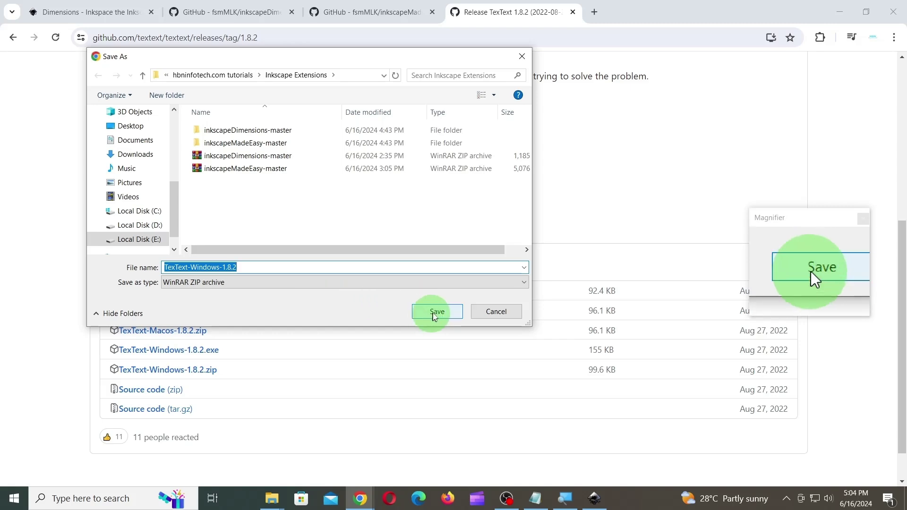
{"action": "left_click", "coordinate": [435, 312]}
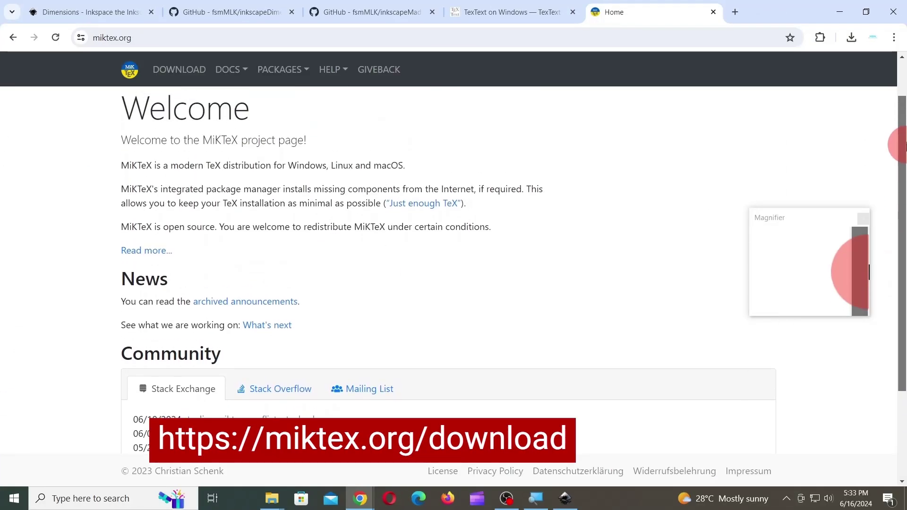
{"action": "left_click_drag", "start_coordinate": [905, 140], "coordinate": [905, 113]}
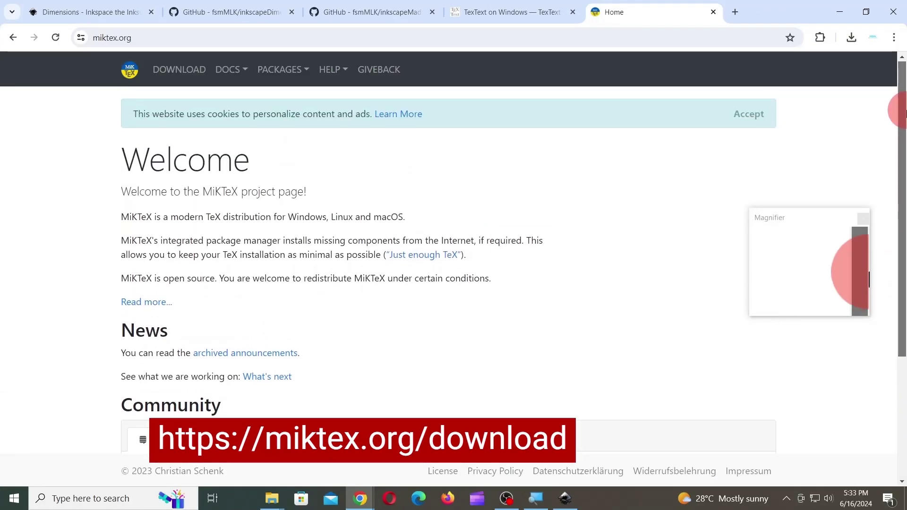
Download the basic MiKTeX 24.1 x64 installer from miktex.org and save it.
{"action": "left_click", "coordinate": [148, 68]}
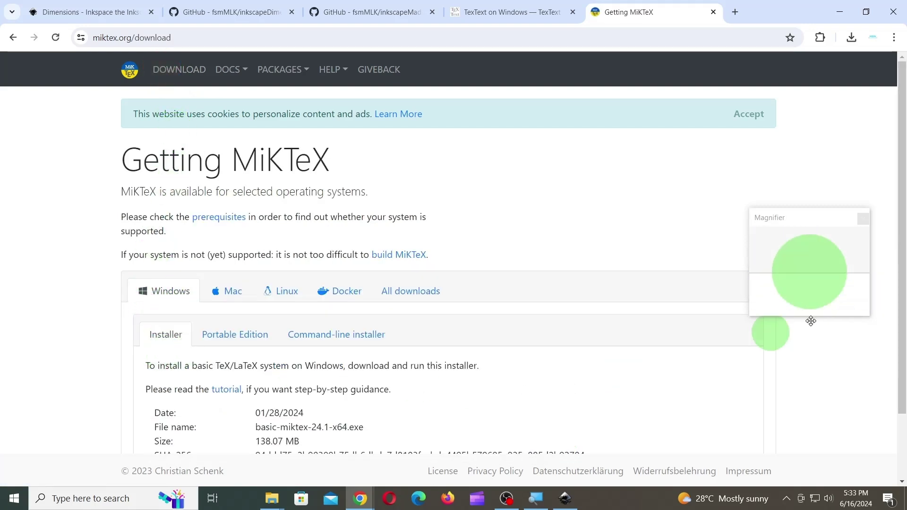
{"action": "left_click_drag", "start_coordinate": [900, 184], "coordinate": [893, 264]}
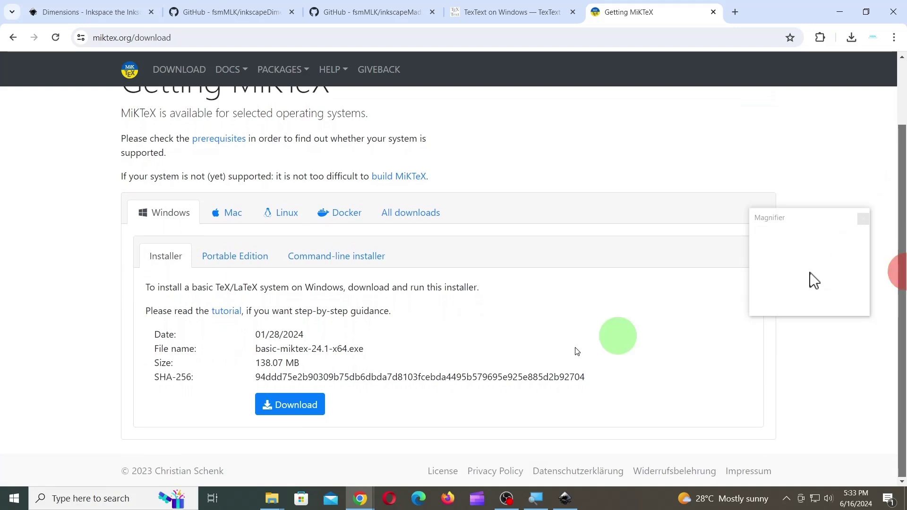
{"action": "left_click", "coordinate": [281, 409]}
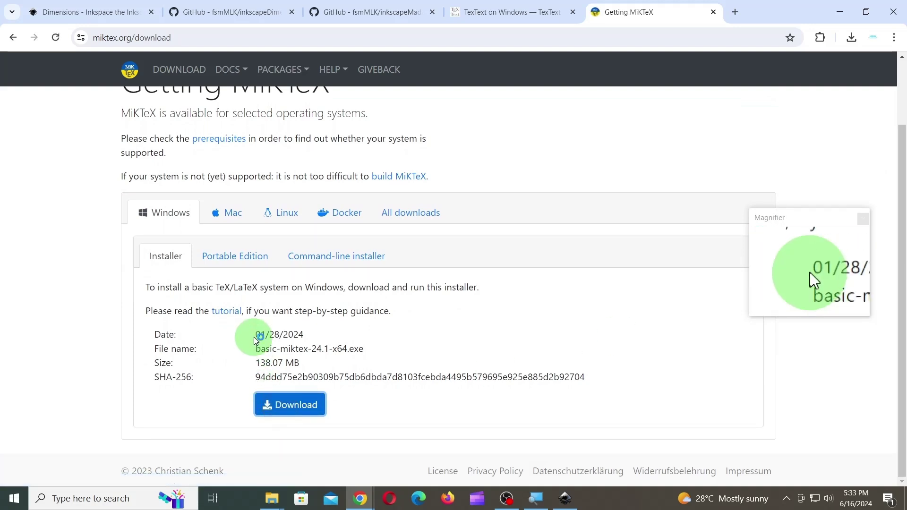
{"action": "left_click", "coordinate": [431, 310]}
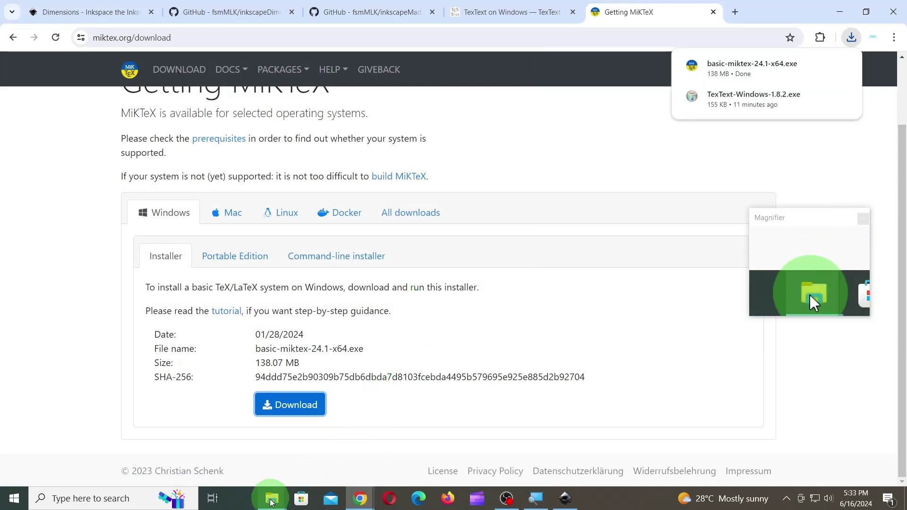
Run basic-miktex-24.1-x64, accept the conditions, and keep default scope, directory and A4 settings.
{"action": "mouse_move", "coordinate": [272, 498]}
{"action": "left_click", "coordinate": [299, 456]}
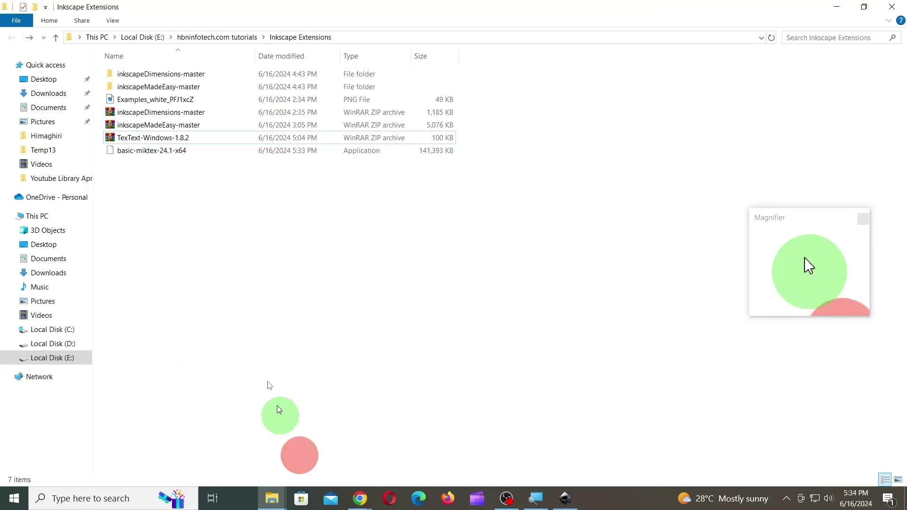
{"action": "double_click", "coordinate": [116, 152]}
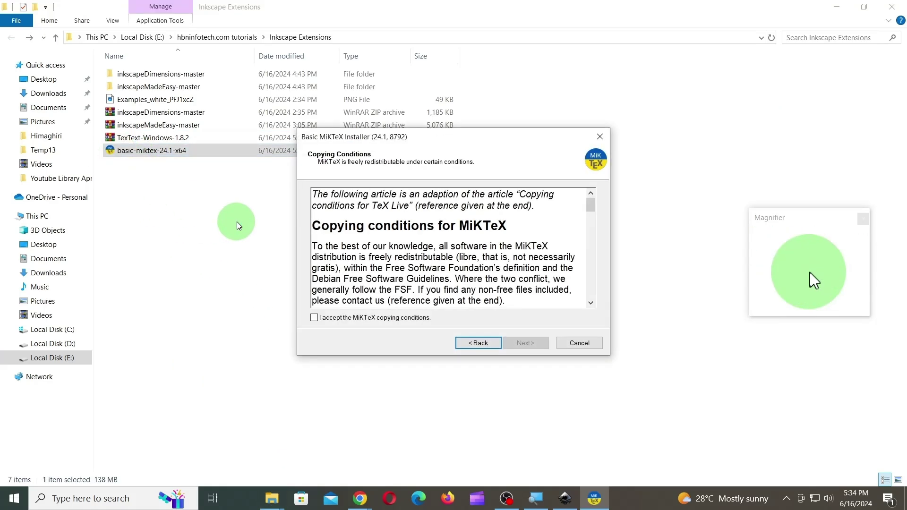
{"action": "left_click", "coordinate": [315, 318]}
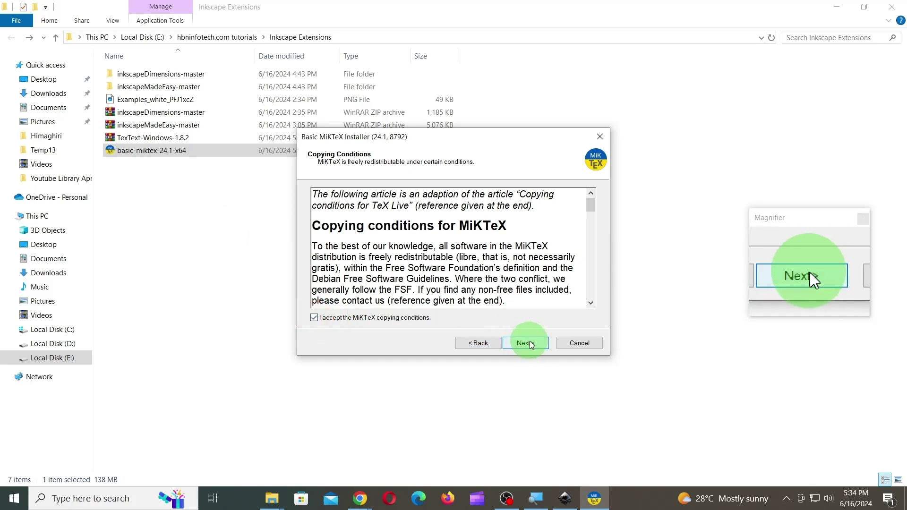
{"action": "left_click", "coordinate": [527, 344]}
{"action": "left_click", "coordinate": [540, 344]}
{"action": "left_click", "coordinate": [535, 344]}
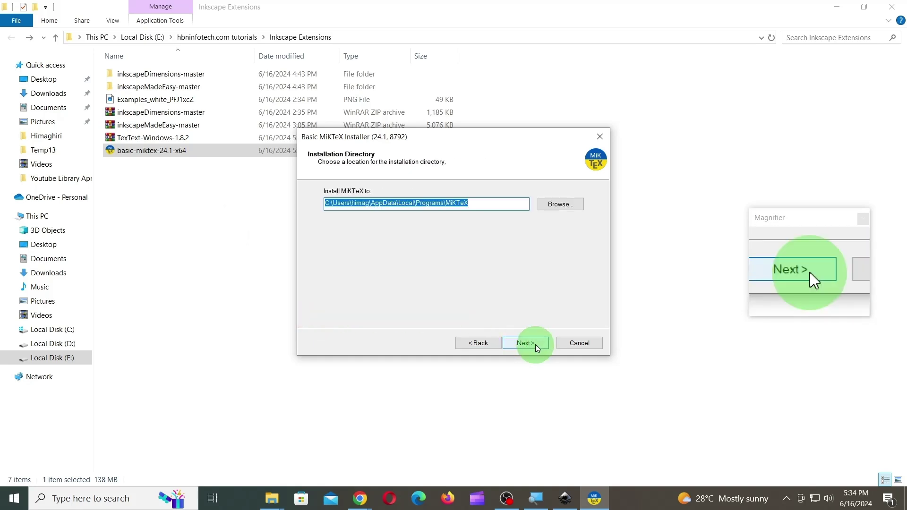
{"action": "left_click", "coordinate": [534, 342]}
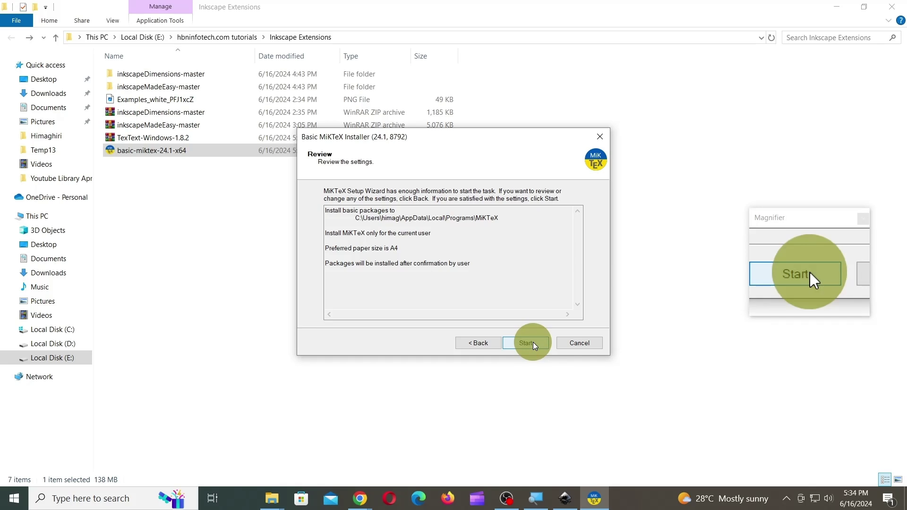
Install MiKTeX, keep the update check, and close the finished wizard.
{"action": "left_click", "coordinate": [533, 343]}
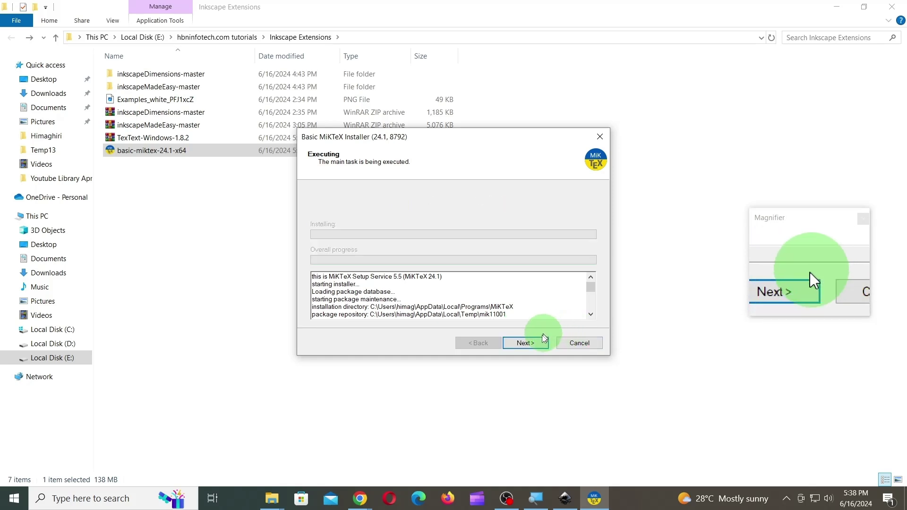
{"action": "left_click", "coordinate": [533, 343]}
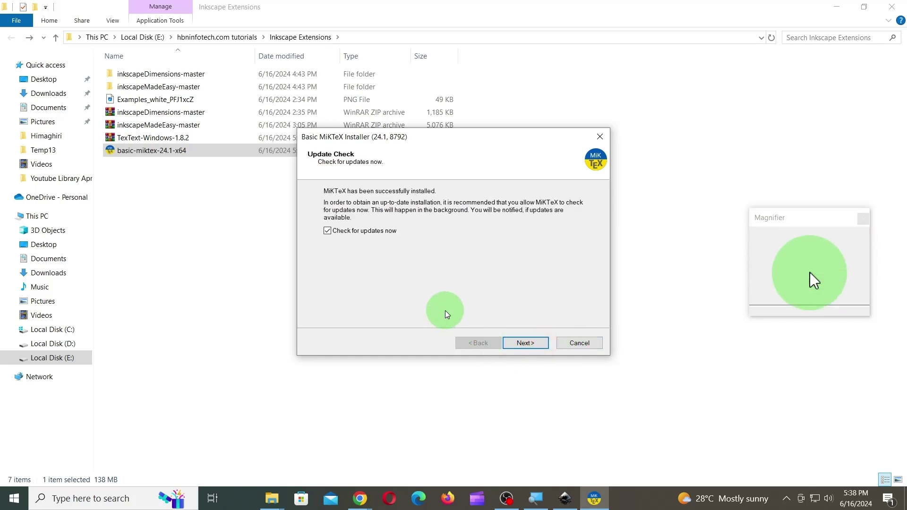
{"action": "left_click", "coordinate": [526, 342]}
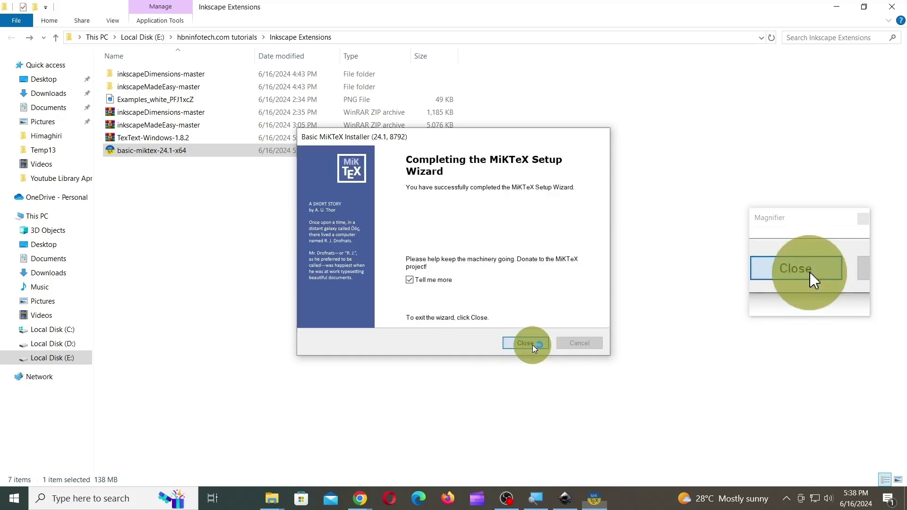
{"action": "left_click", "coordinate": [531, 343]}
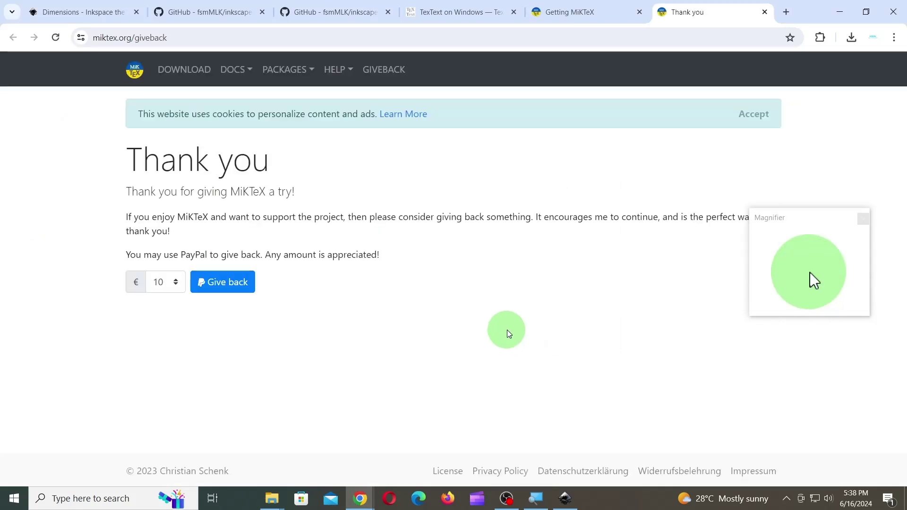
Extract the TexText-Windows-1.8.2 archive into its own folder.
{"action": "left_click", "coordinate": [271, 498]}
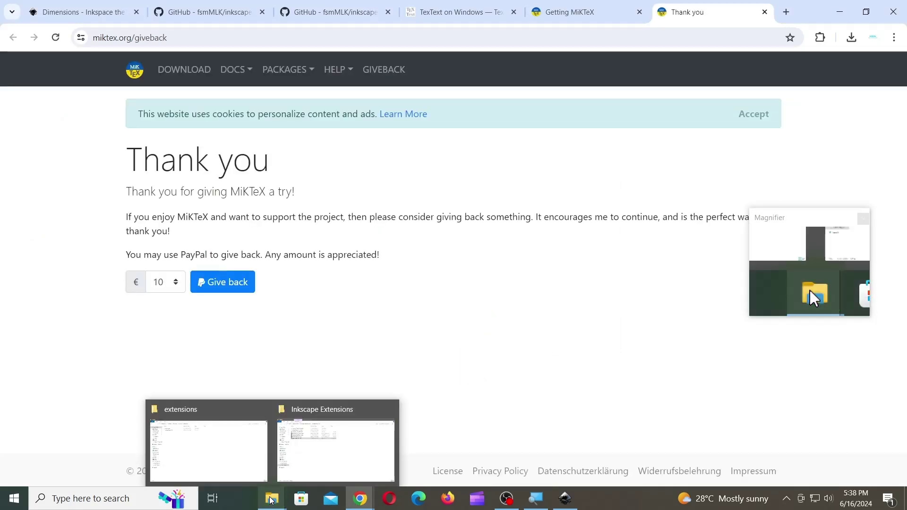
{"action": "left_click", "coordinate": [314, 458]}
{"action": "double_click", "coordinate": [130, 137]}
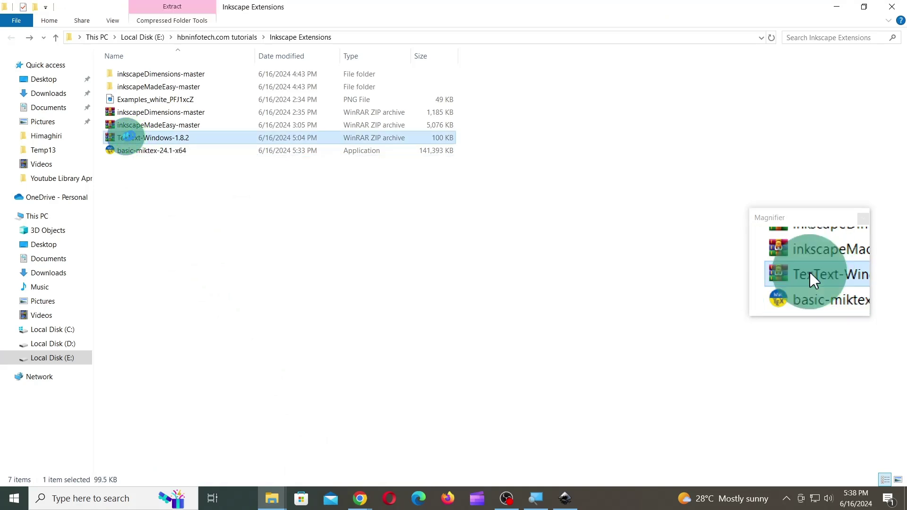
{"action": "right_click", "coordinate": [130, 137]}
{"action": "left_click", "coordinate": [170, 186]}
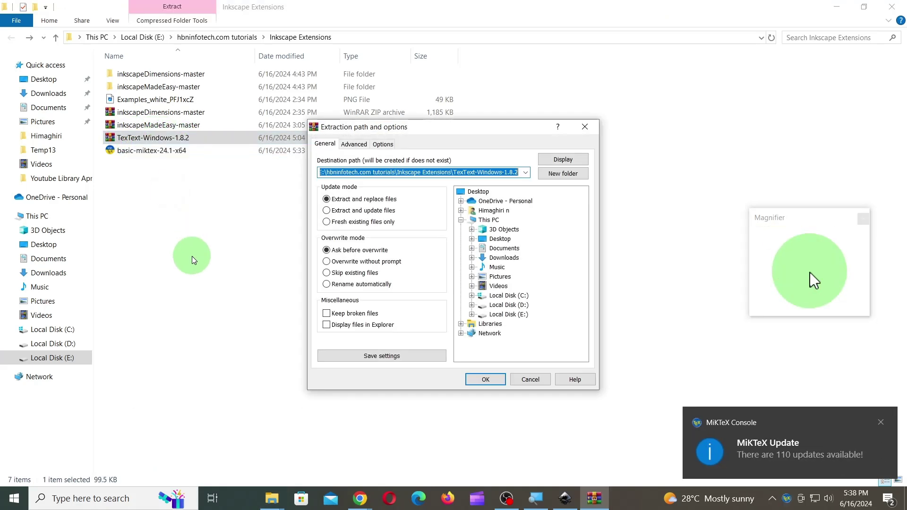
{"action": "left_click", "coordinate": [492, 380]}
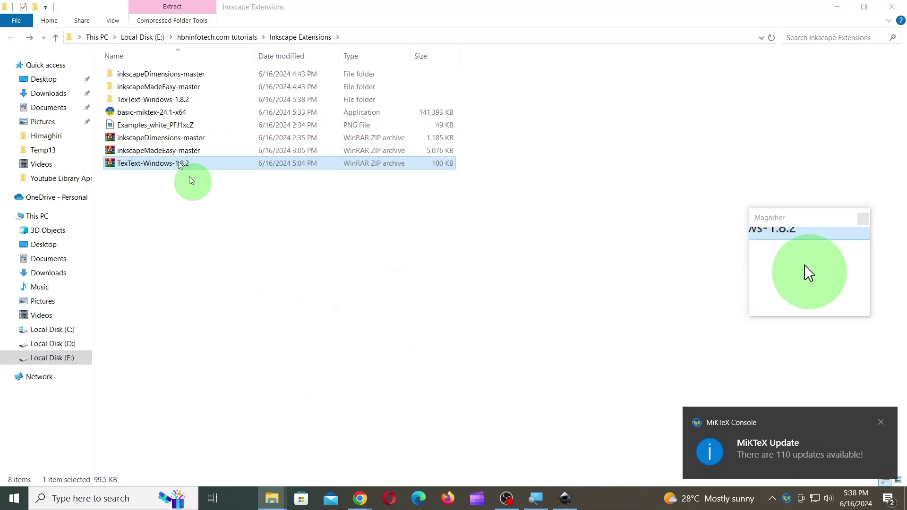
Run setup_win from the textext-1.8.2 folder to install TexText.
{"action": "double_click", "coordinate": [137, 98]}
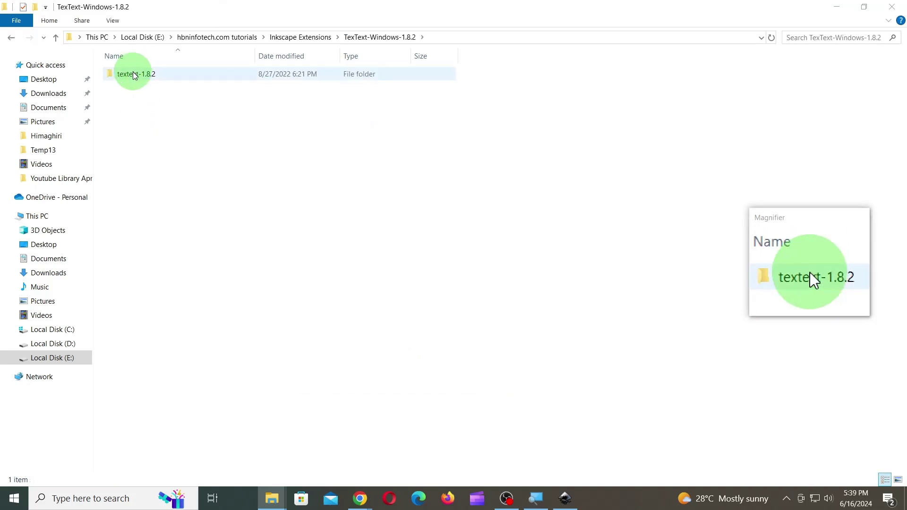
{"action": "double_click", "coordinate": [135, 76]}
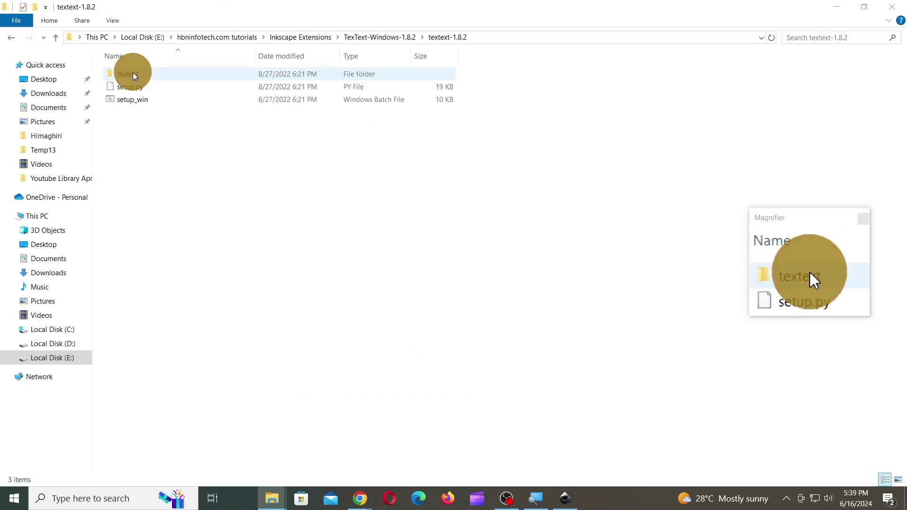
{"action": "double_click", "coordinate": [127, 100]}
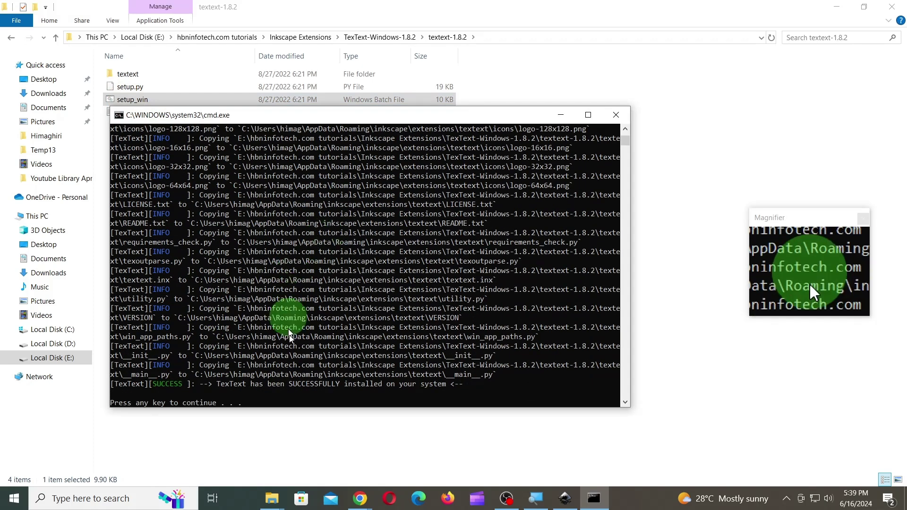
{"action": "key", "text": "Return"}
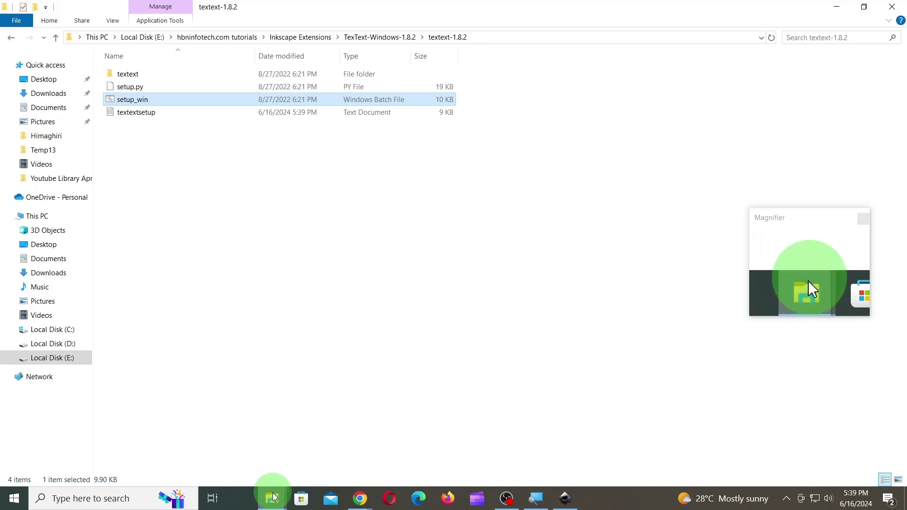
Check the new textext folder in the Inkscape user extensions folder.
{"action": "mouse_move", "coordinate": [269, 502]}
{"action": "left_click", "coordinate": [237, 460]}
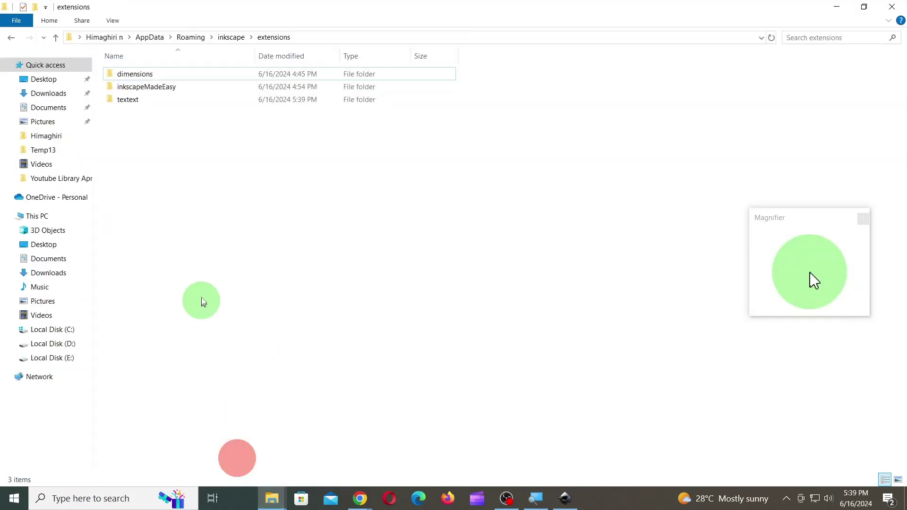
{"action": "double_click", "coordinate": [130, 101]}
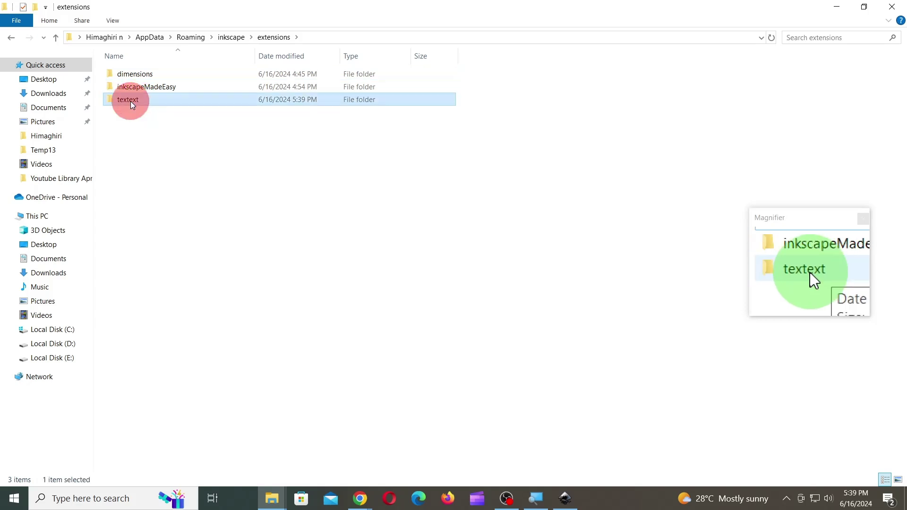
{"action": "left_click", "coordinate": [11, 37]}
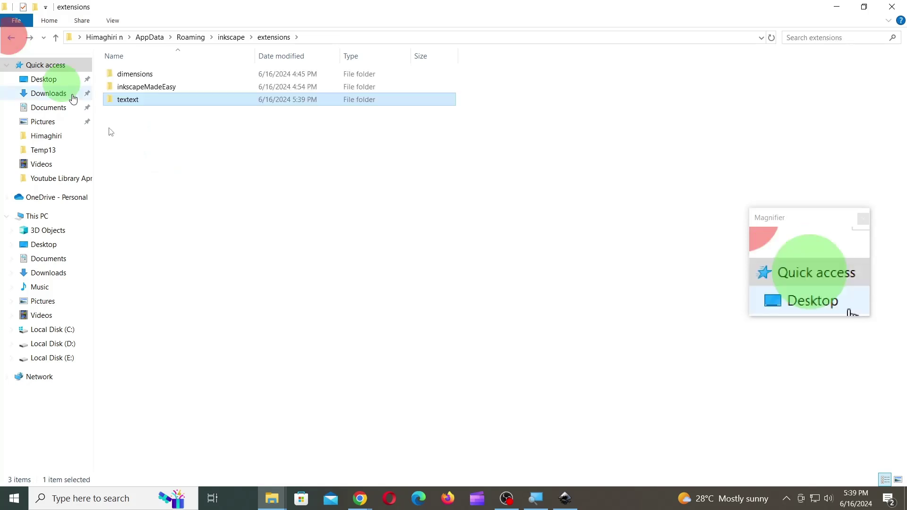
Close Inkscape without saving the blank document and relaunch it.
{"action": "left_click", "coordinate": [565, 498]}
{"action": "left_click", "coordinate": [898, 10]}
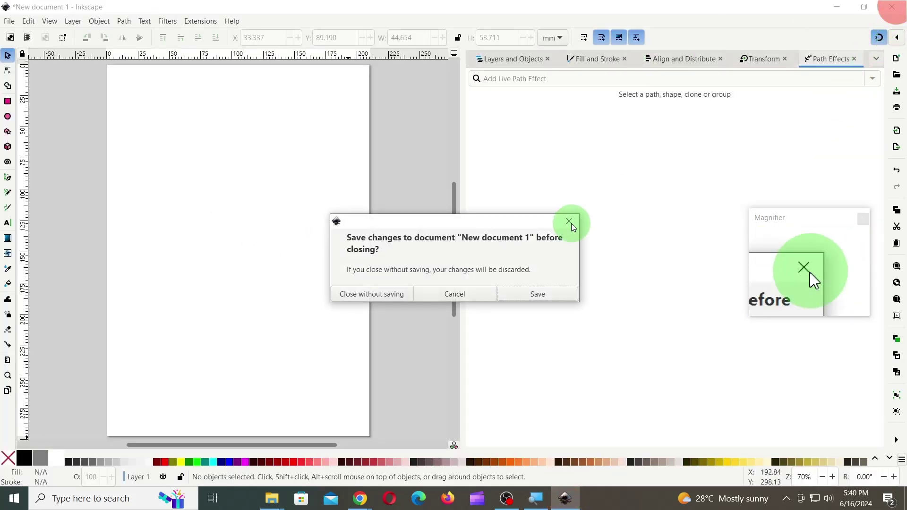
{"action": "left_click", "coordinate": [379, 294]}
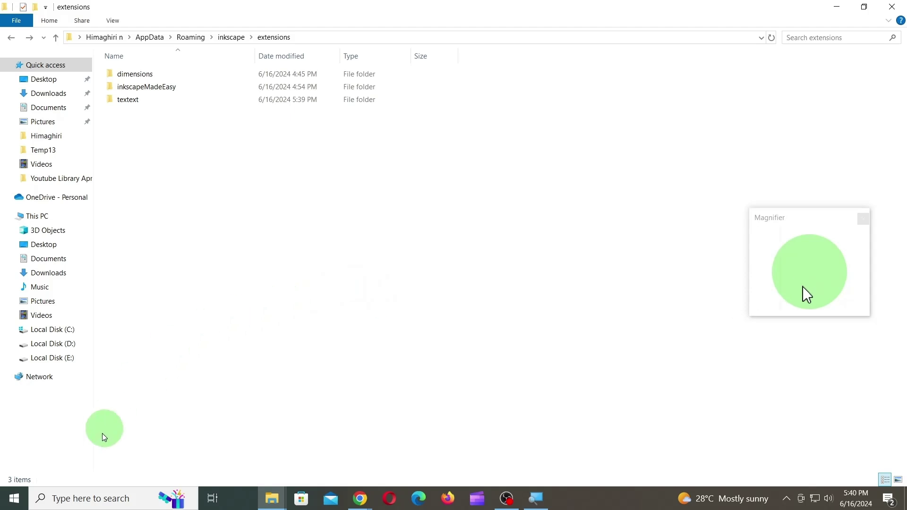
{"action": "left_click", "coordinate": [93, 499]}
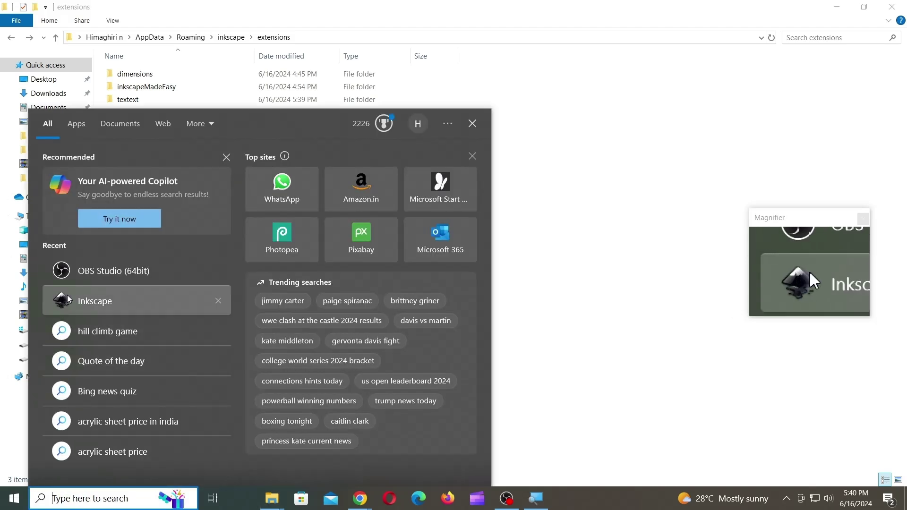
{"action": "left_click", "coordinate": [67, 295]}
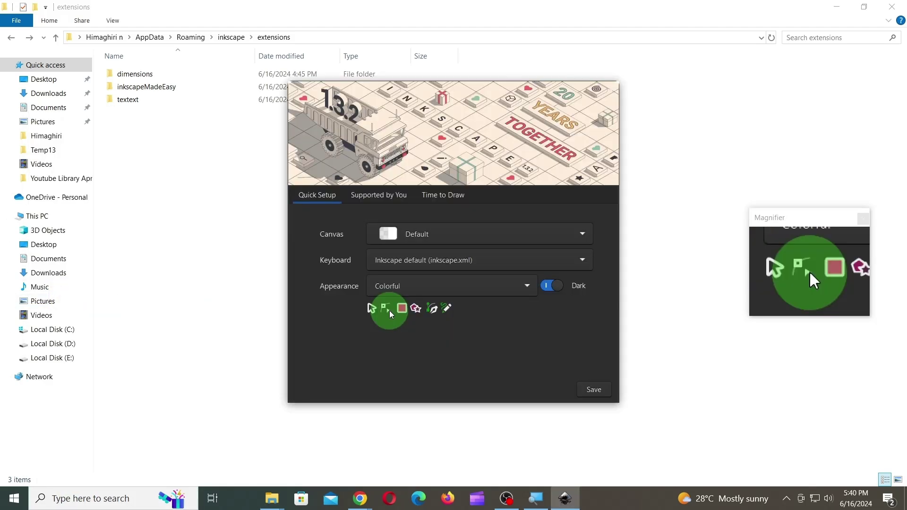
Switch the quick setup to the light theme, save, and start a new document.
{"action": "left_click", "coordinate": [545, 285]}
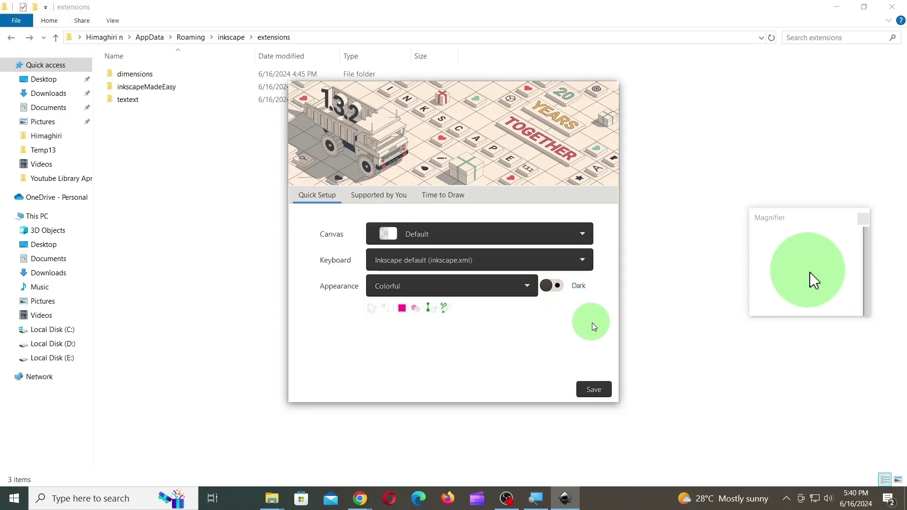
{"action": "left_click", "coordinate": [594, 389]}
{"action": "left_click", "coordinate": [591, 388]}
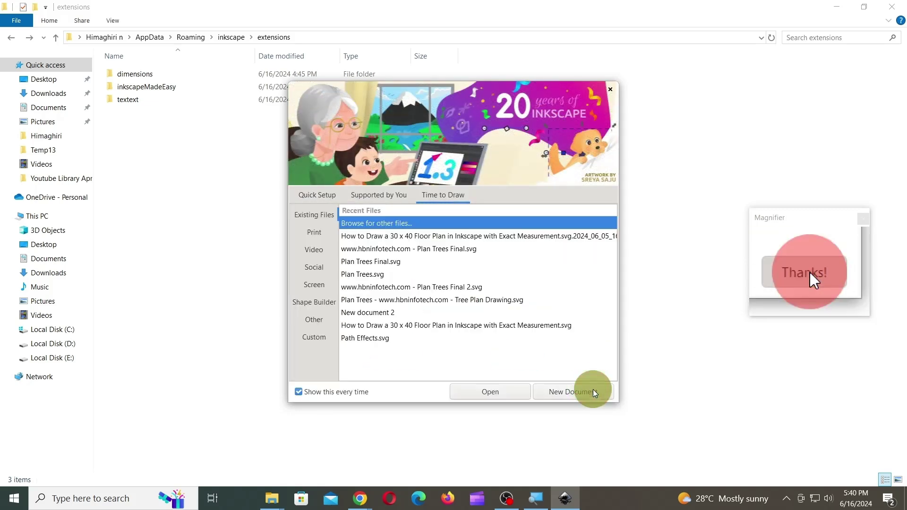
{"action": "left_click", "coordinate": [603, 391]}
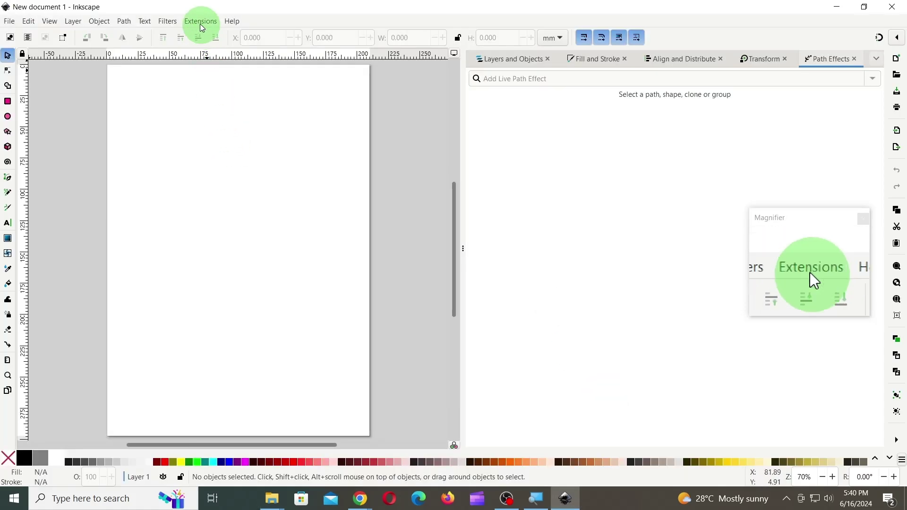
Open Extensions > fsmMLK > Dimensions to confirm it loads, then close it.
{"action": "left_click", "coordinate": [200, 25]}
{"action": "mouse_move", "coordinate": [207, 120]}
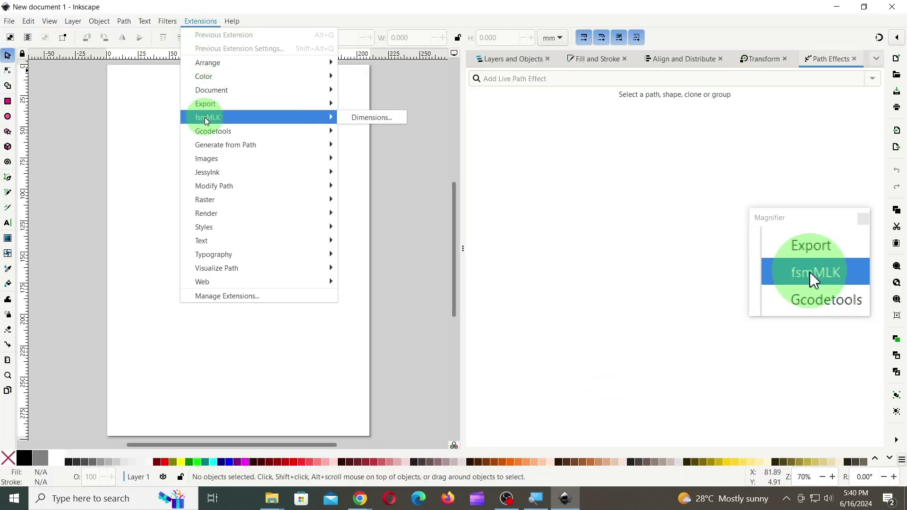
{"action": "left_click", "coordinate": [394, 124]}
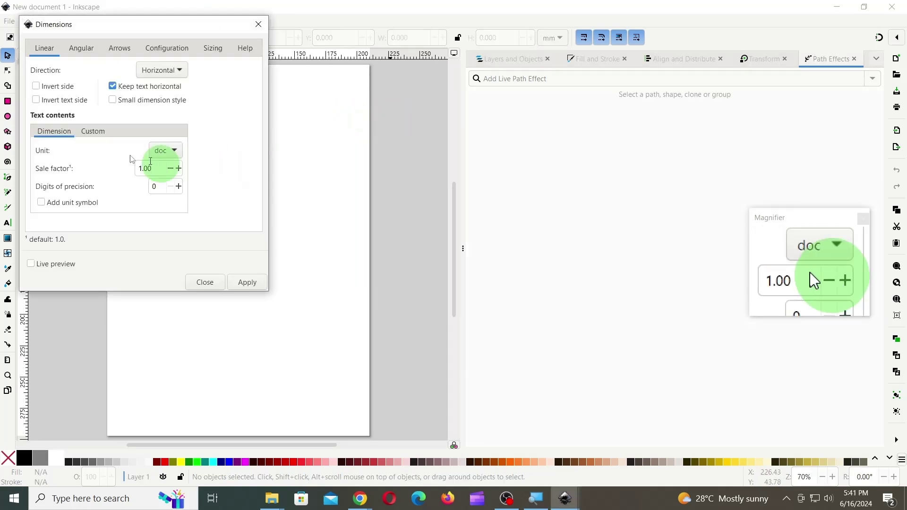
{"action": "left_click", "coordinate": [205, 282]}
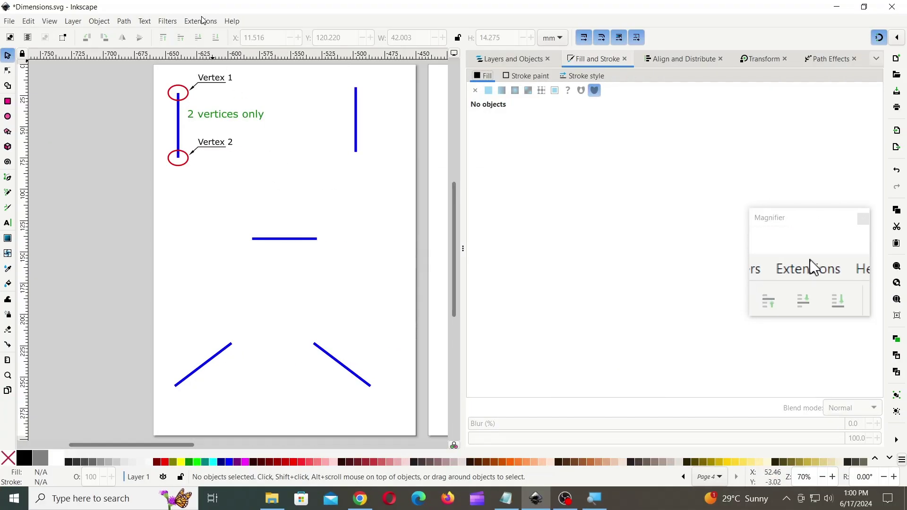
Open the Dimensions extension on its linear options and select the upright blue line at top right.
{"action": "left_click", "coordinate": [202, 21]}
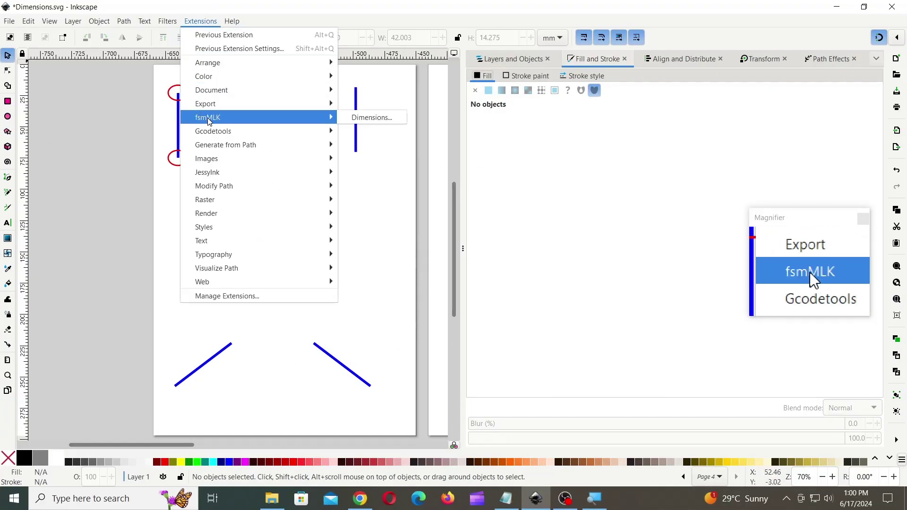
{"action": "left_click", "coordinate": [392, 120]}
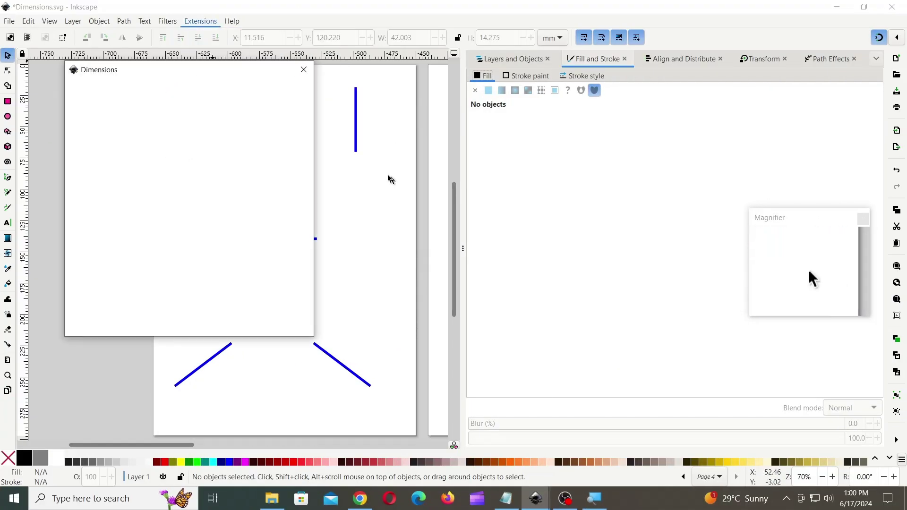
{"action": "left_click_drag", "start_coordinate": [225, 74], "coordinate": [537, 119]}
{"action": "left_click", "coordinate": [401, 139]}
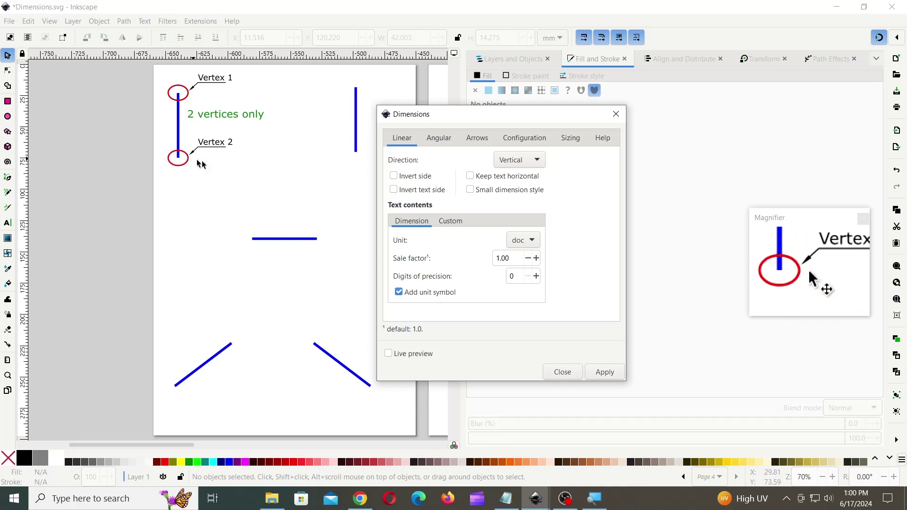
{"action": "key", "text": "Escape"}
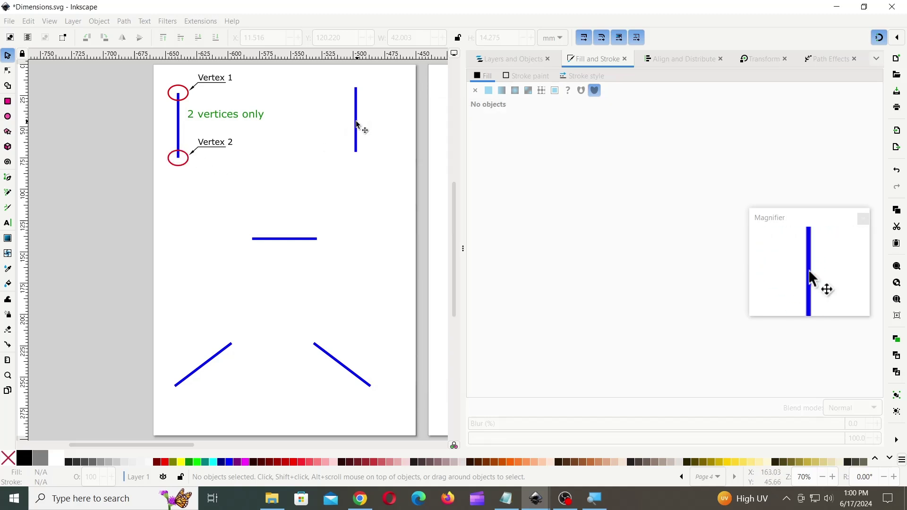
{"action": "left_click", "coordinate": [357, 126]}
{"action": "left_click", "coordinate": [355, 121]}
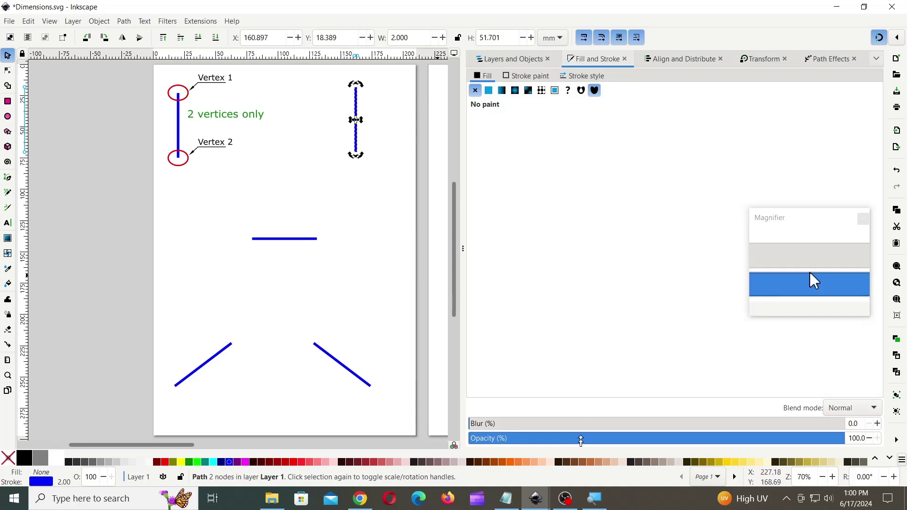
Preview the dimension with Direction set to Vertical and Invert text side turned on.
{"action": "mouse_move", "coordinate": [540, 500]}
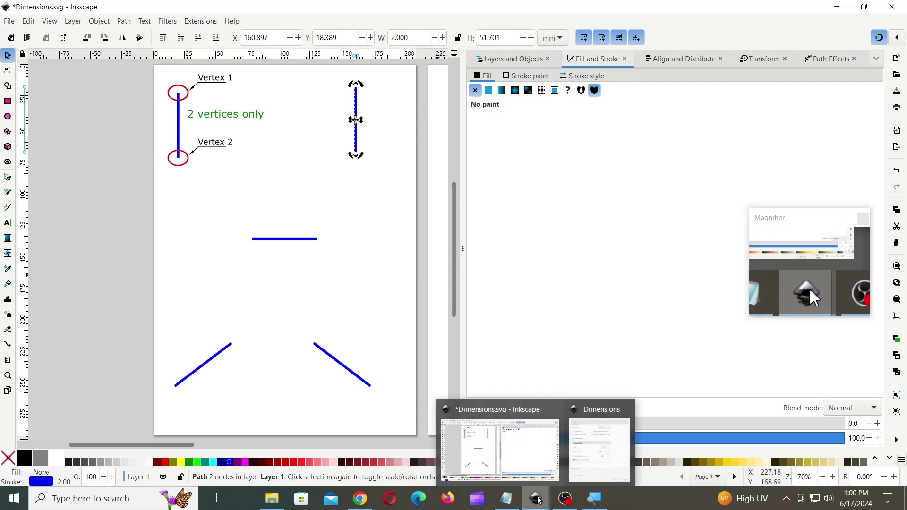
{"action": "left_click", "coordinate": [588, 454]}
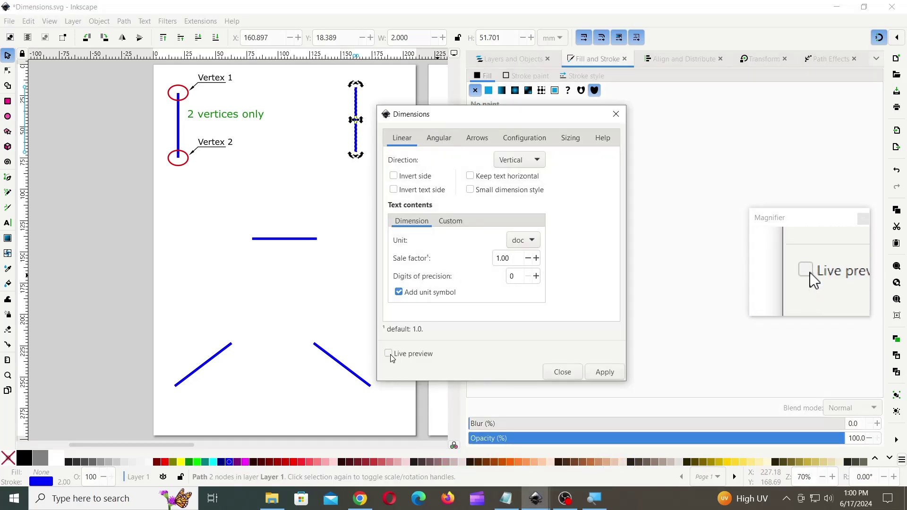
{"action": "left_click", "coordinate": [494, 358]}
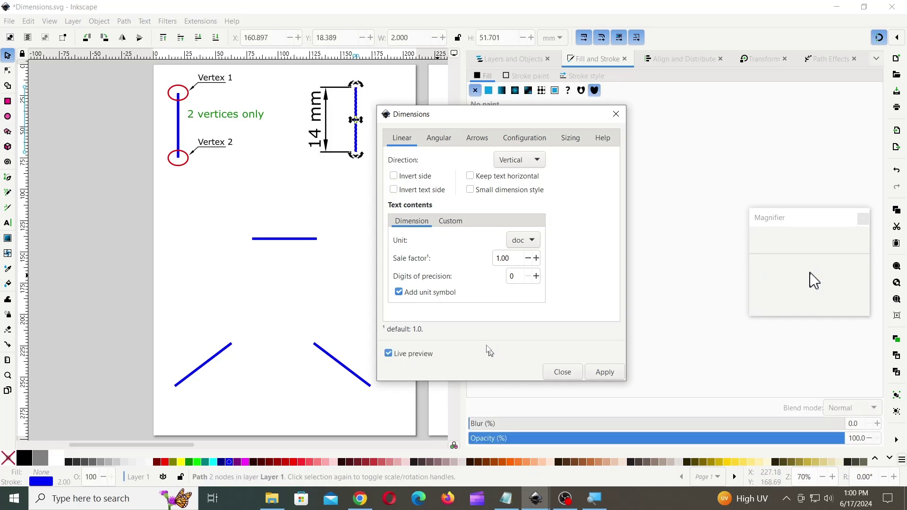
{"action": "left_click", "coordinate": [535, 162]}
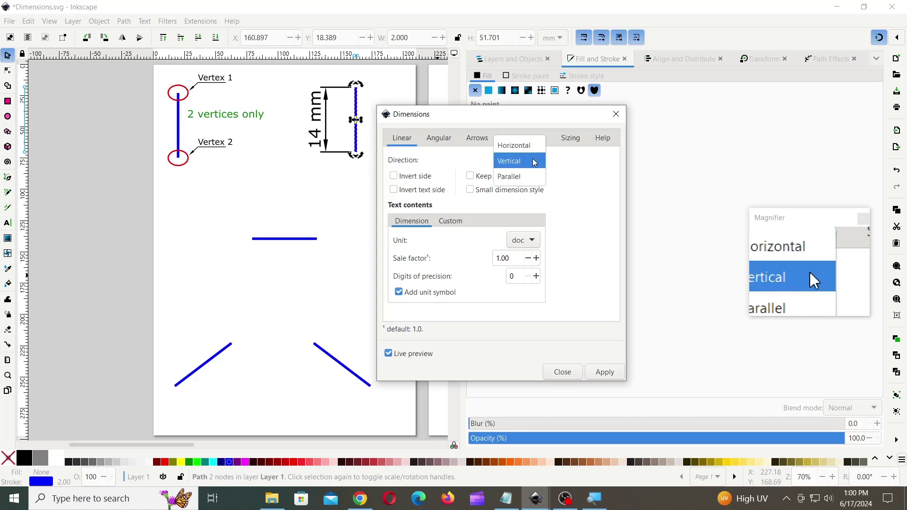
{"action": "left_click", "coordinate": [526, 152]}
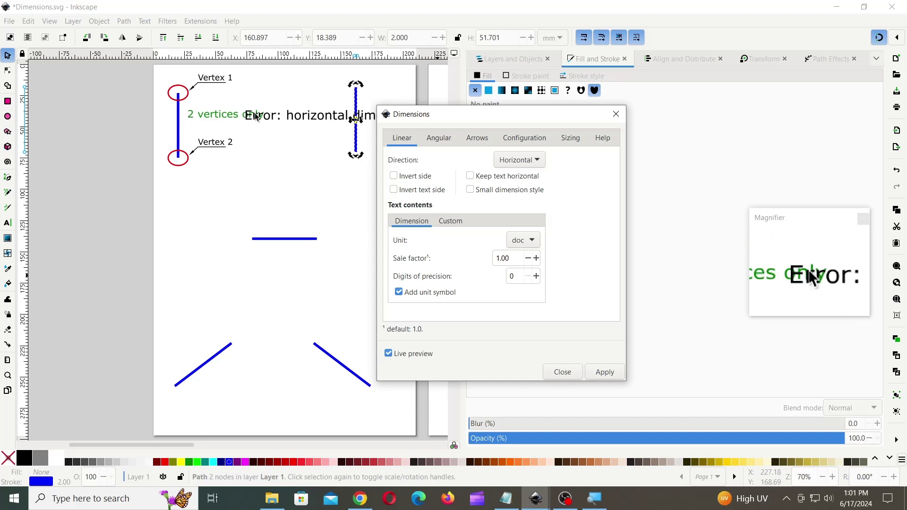
{"action": "left_click", "coordinate": [539, 160]}
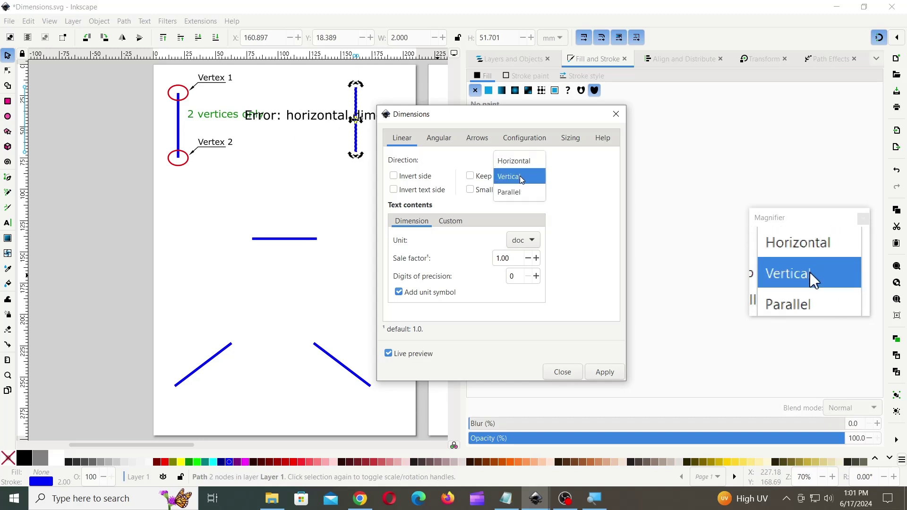
{"action": "left_click", "coordinate": [522, 178]}
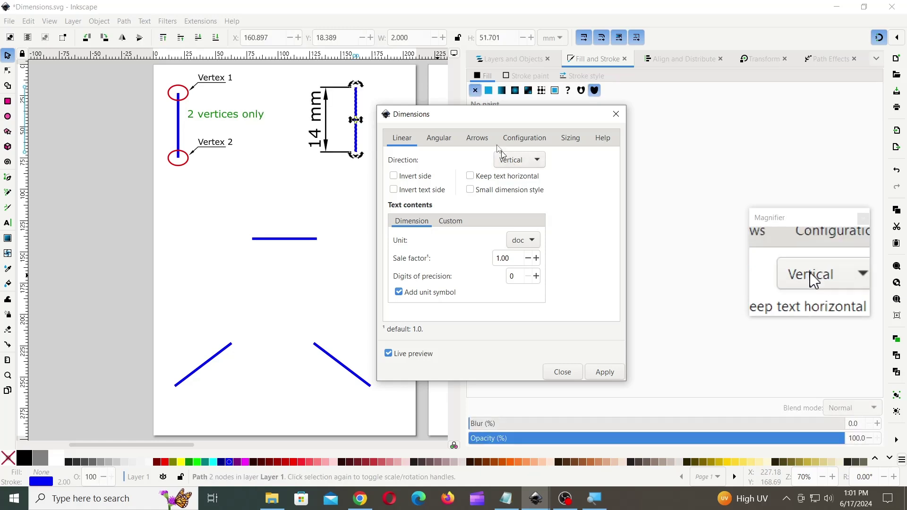
{"action": "left_click_drag", "start_coordinate": [494, 125], "coordinate": [524, 126]}
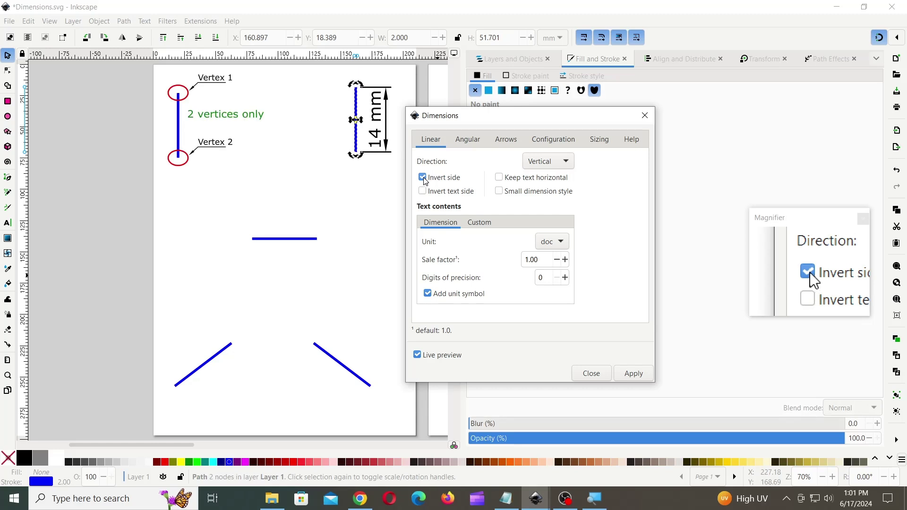
{"action": "left_click", "coordinate": [424, 179]}
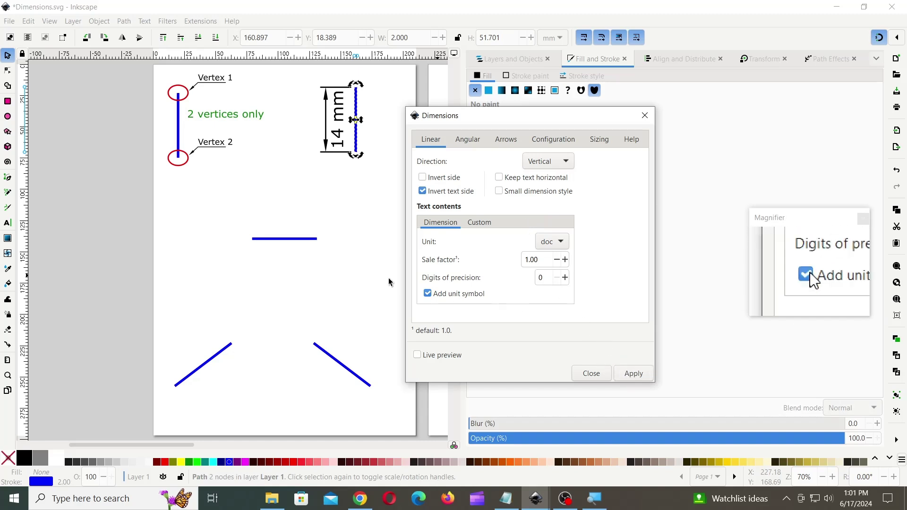
Apply a horizontal, small-style 14 mm dimension to the short horizontal blue line.
{"action": "key", "text": "Escape"}
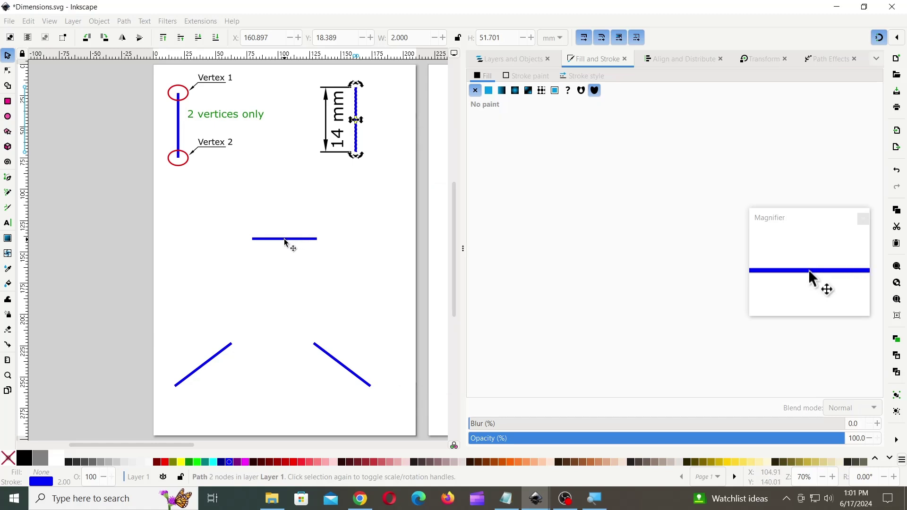
{"action": "left_click", "coordinate": [282, 241]}
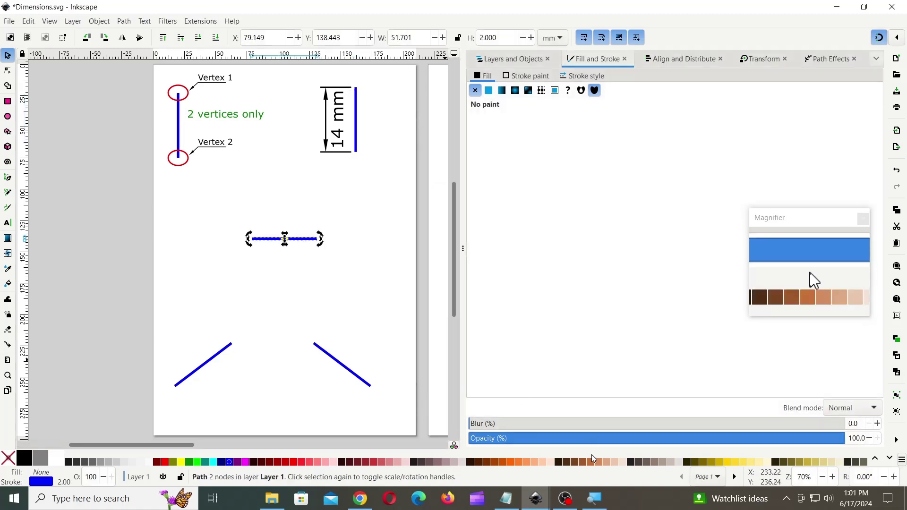
{"action": "mouse_move", "coordinate": [544, 496]}
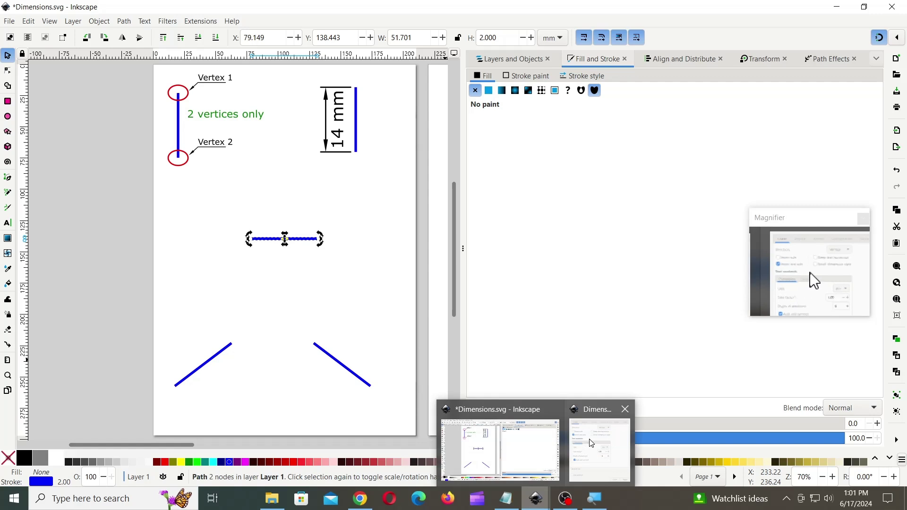
{"action": "left_click", "coordinate": [584, 453]}
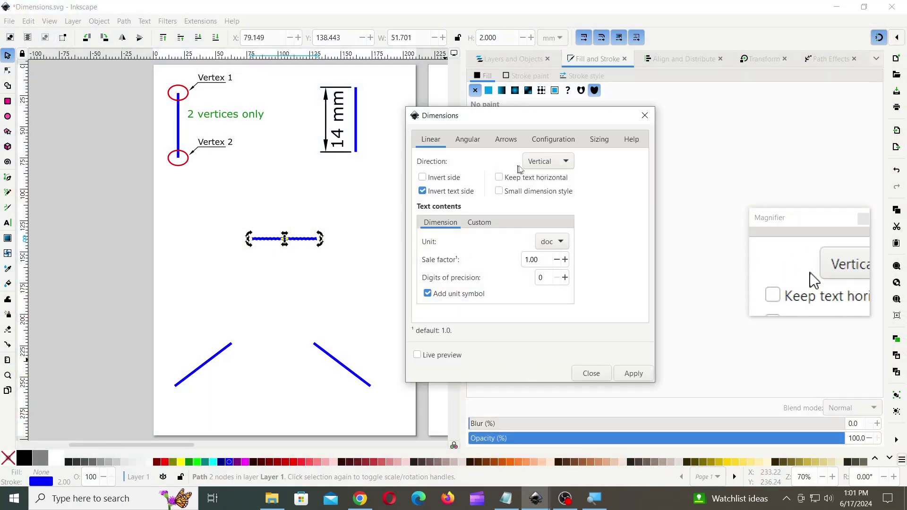
{"action": "left_click", "coordinate": [544, 163]}
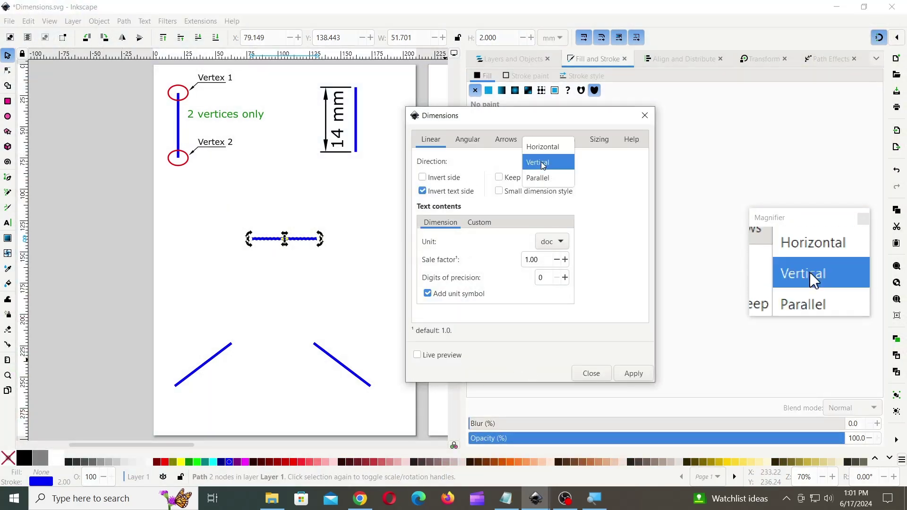
{"action": "left_click", "coordinate": [543, 147]}
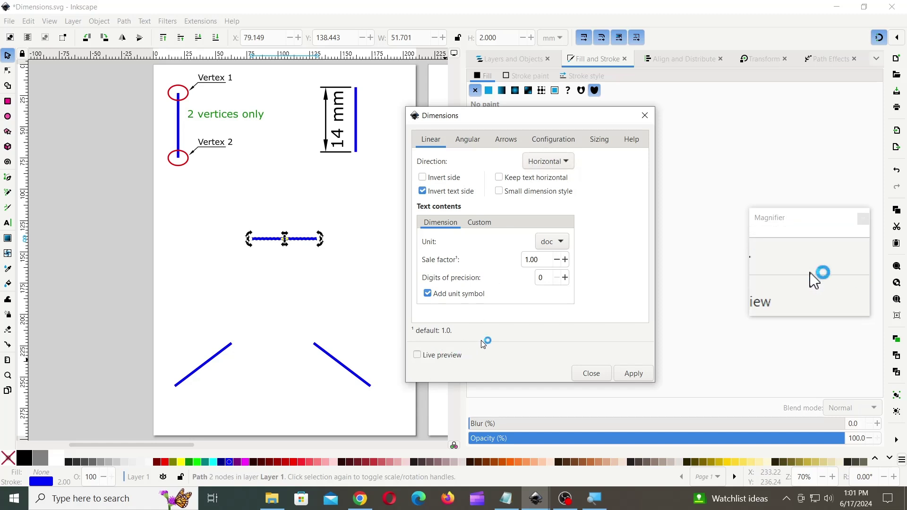
{"action": "left_click", "coordinate": [417, 355]}
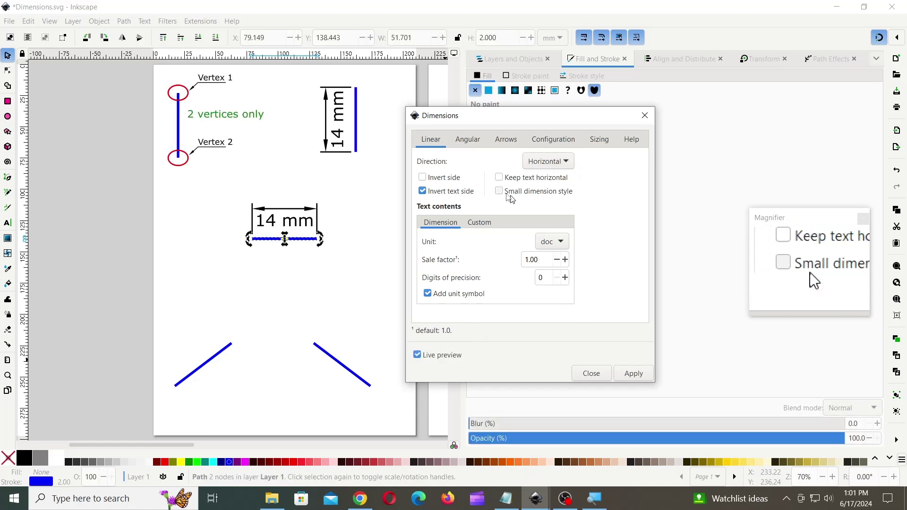
{"action": "left_click", "coordinate": [506, 193]}
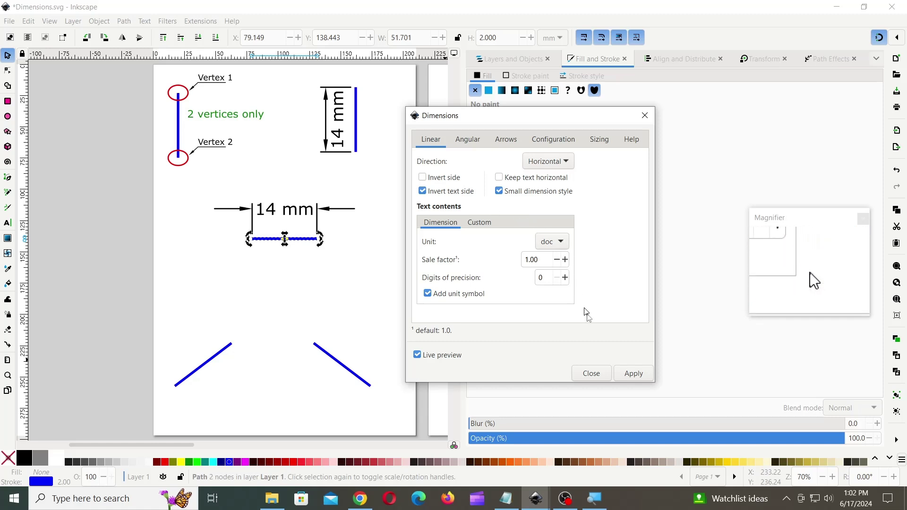
{"action": "left_click", "coordinate": [634, 374]}
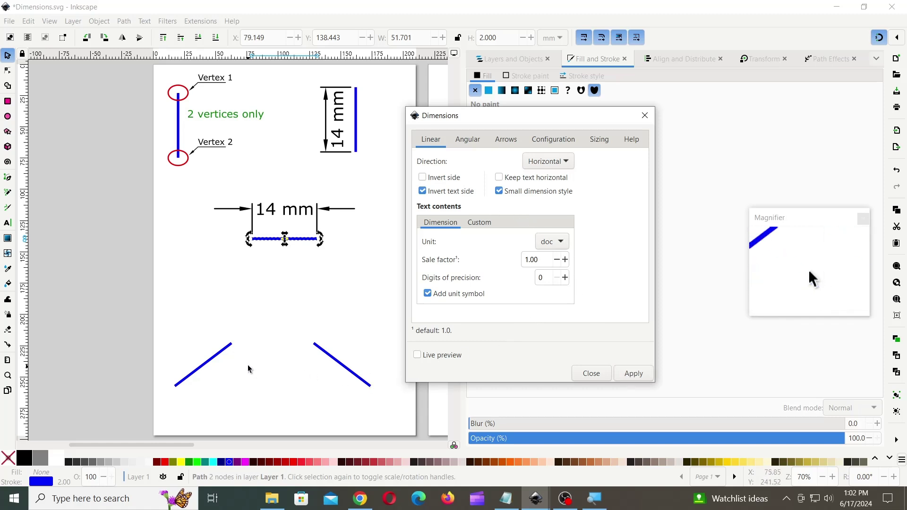
Apply a parallel 15 mm dimension to the left diagonal line, with Keep text horizontal off.
{"action": "left_click", "coordinate": [224, 352]}
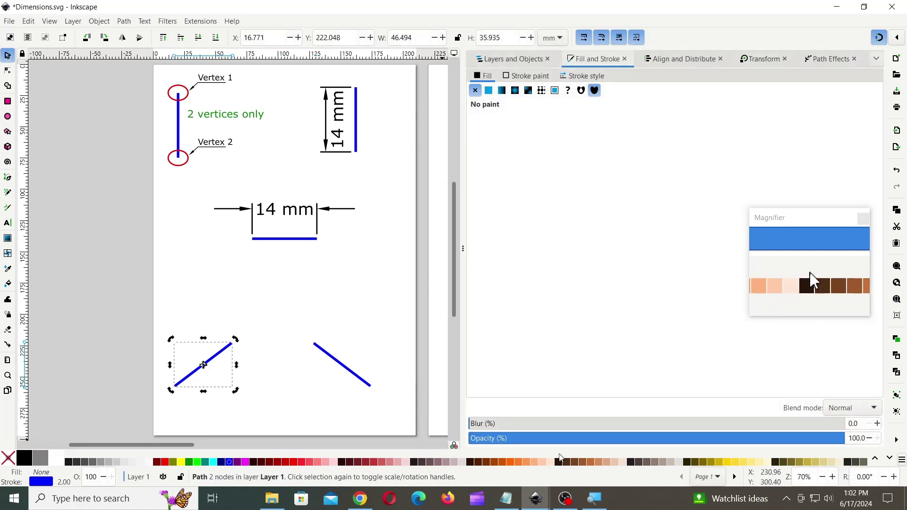
{"action": "mouse_move", "coordinate": [551, 490]}
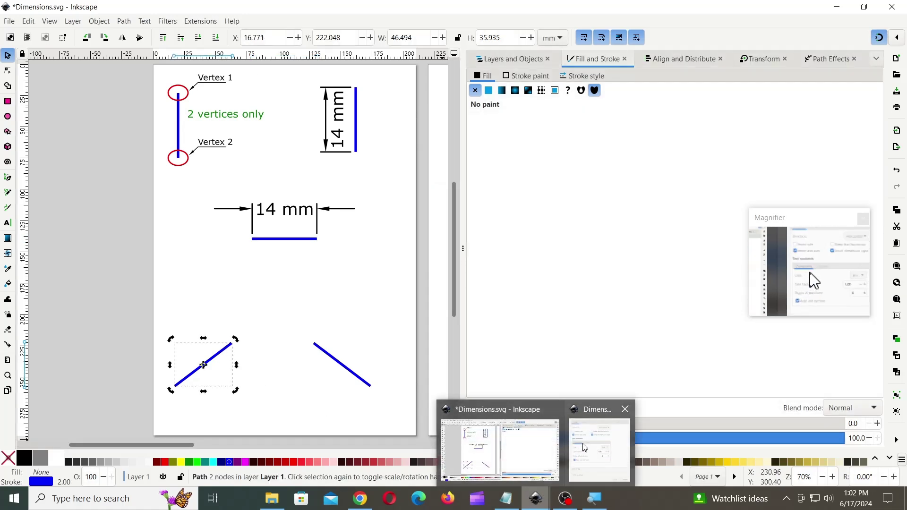
{"action": "left_click", "coordinate": [599, 449]}
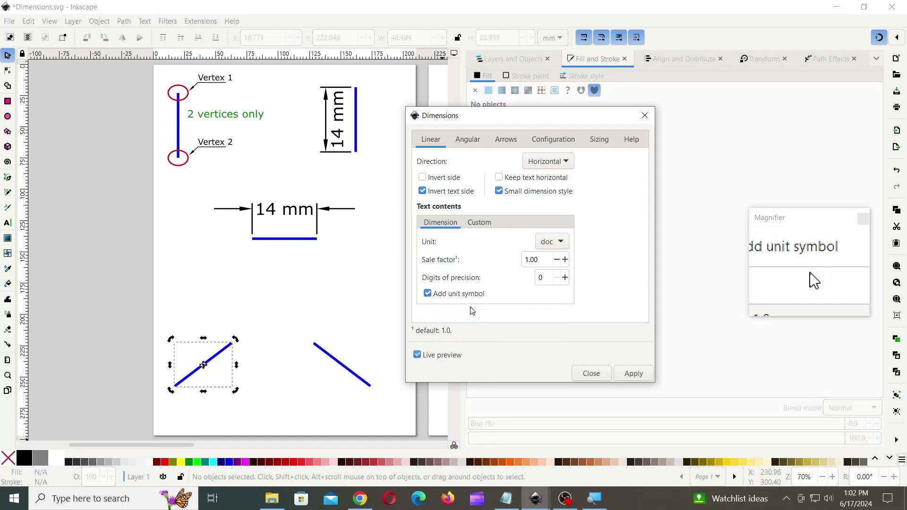
{"action": "left_click", "coordinate": [559, 162]}
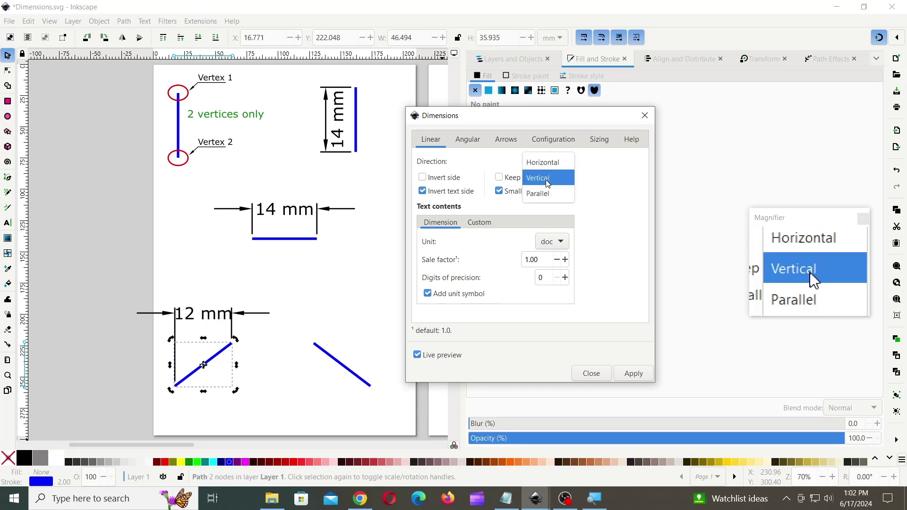
{"action": "left_click", "coordinate": [547, 179]}
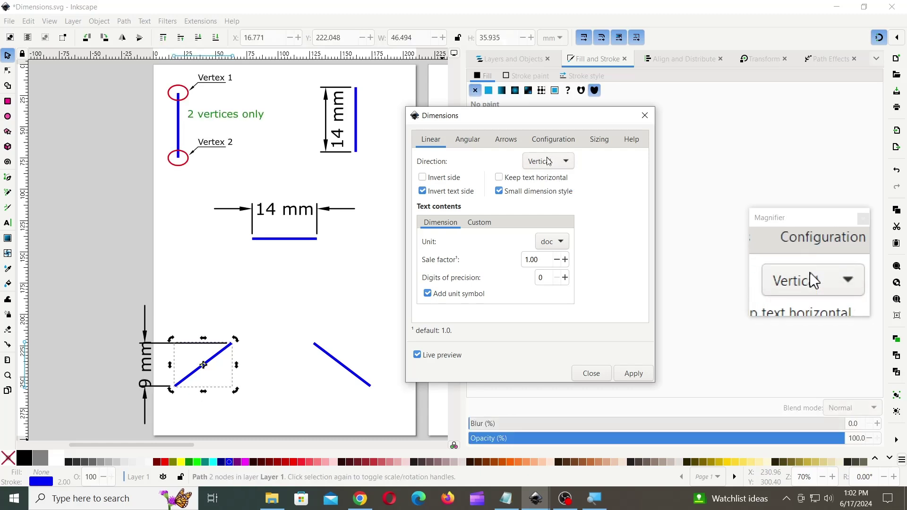
{"action": "left_click", "coordinate": [551, 161]}
{"action": "left_click", "coordinate": [548, 180]}
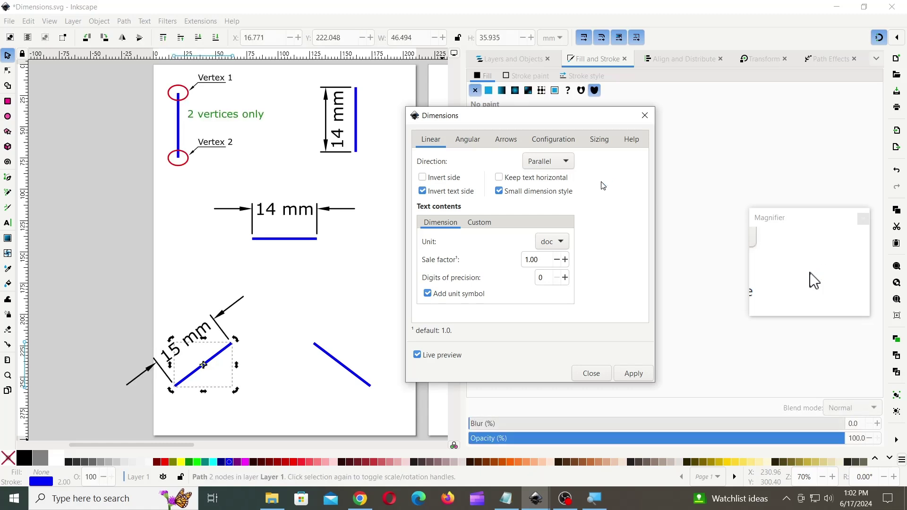
{"action": "left_click", "coordinate": [499, 177]}
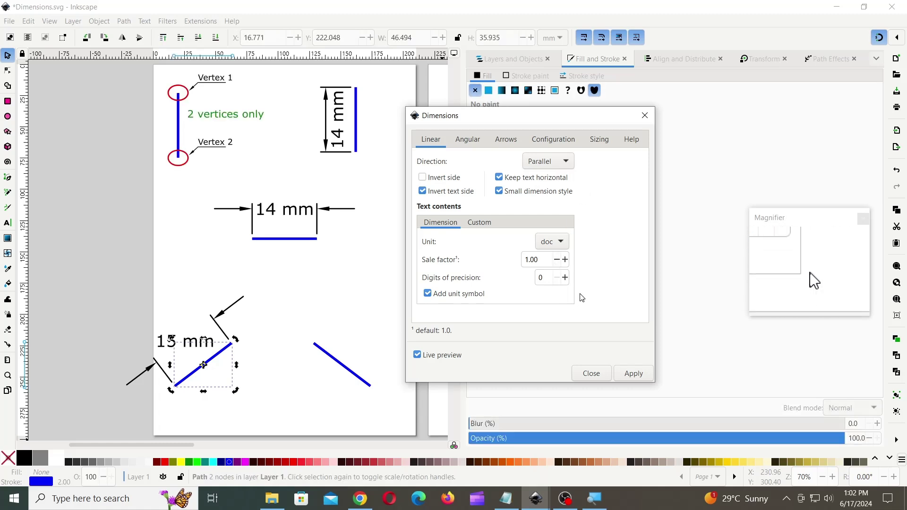
{"action": "left_click", "coordinate": [499, 177]}
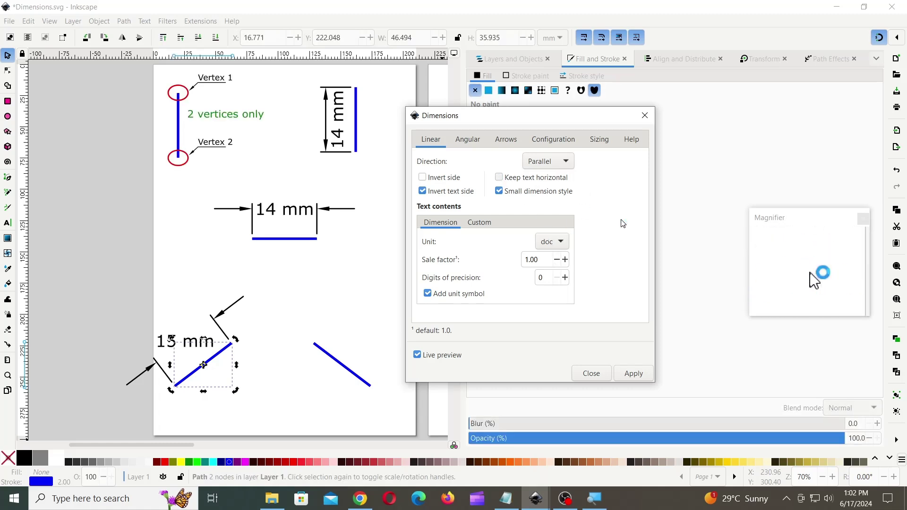
{"action": "left_click", "coordinate": [640, 375]}
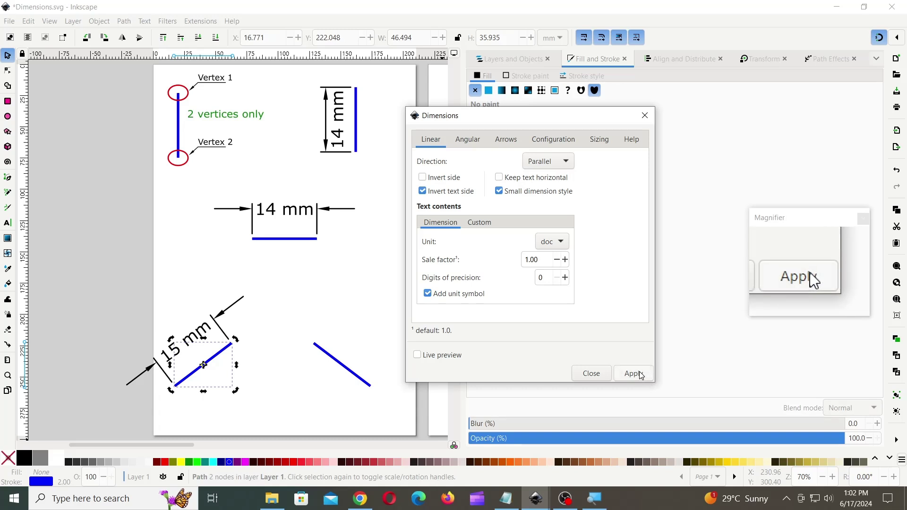
Select the right diagonal blue line and preview a Parallel dimension on it.
{"action": "key", "text": "Escape"}
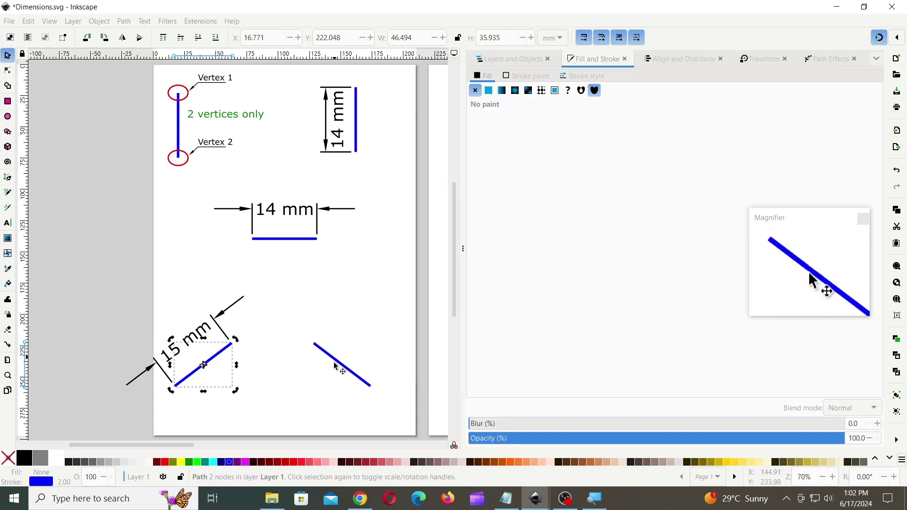
{"action": "left_click", "coordinate": [337, 363]}
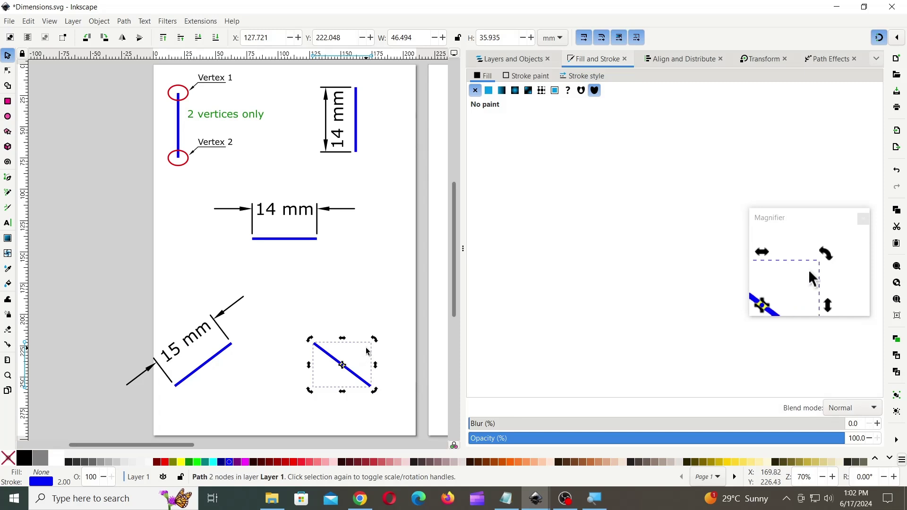
{"action": "mouse_move", "coordinate": [536, 498]}
{"action": "left_click", "coordinate": [598, 444]}
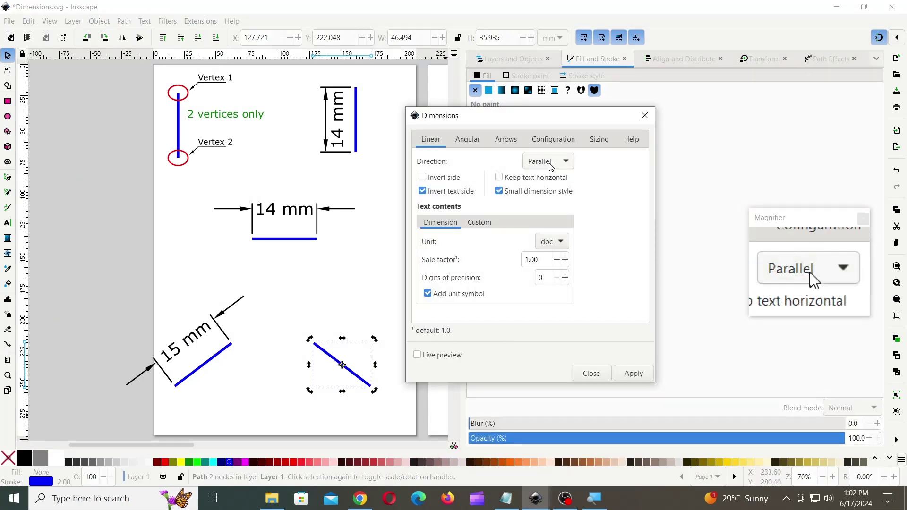
{"action": "left_click", "coordinate": [551, 166]}
{"action": "left_click", "coordinate": [531, 163]}
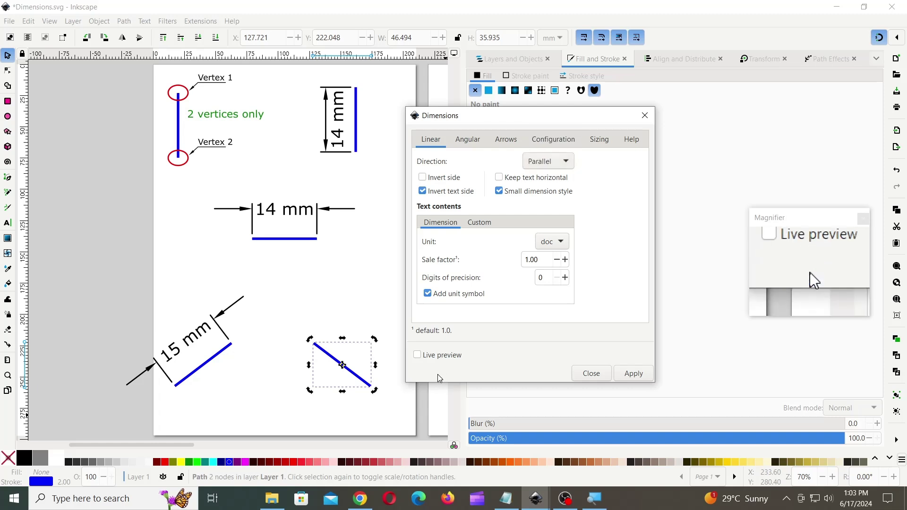
{"action": "left_click", "coordinate": [443, 350]}
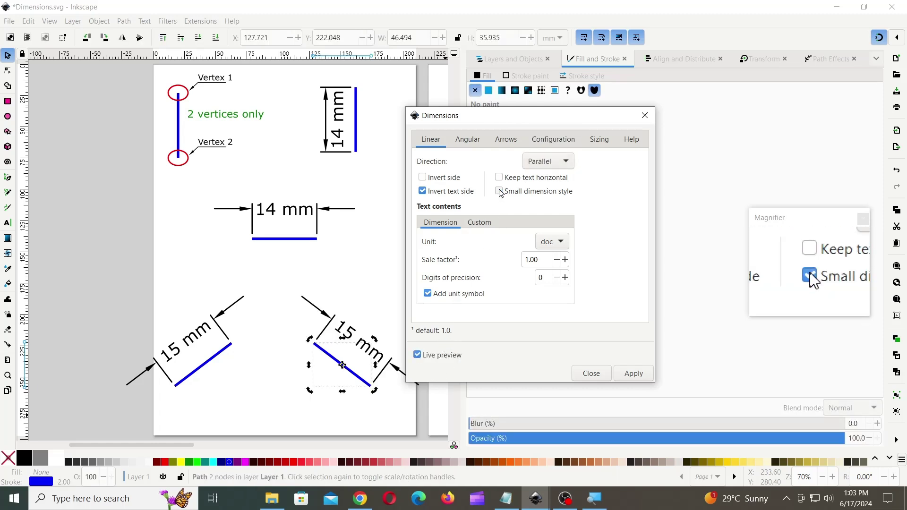
Label it 'Custom Text' with Invert text side off, apply, and scroll to the next page.
{"action": "left_click", "coordinate": [479, 225]}
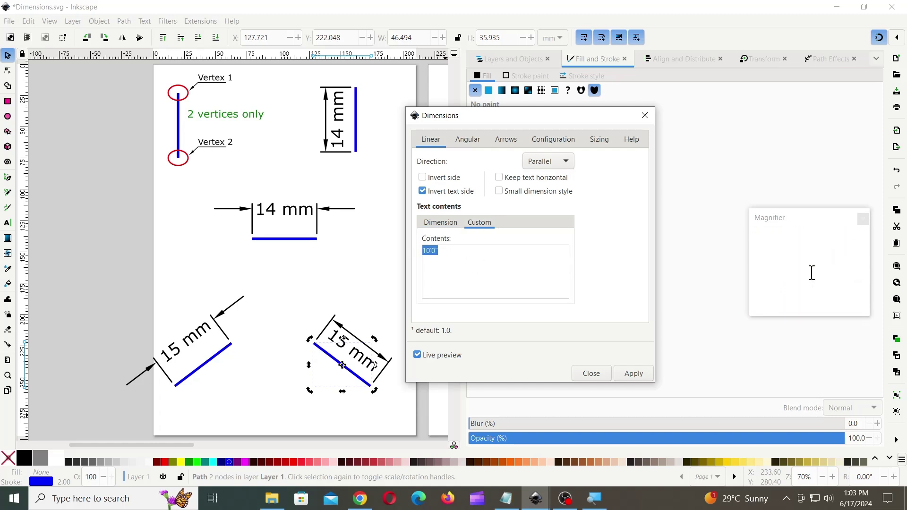
{"action": "type", "text": "Custom Text"}
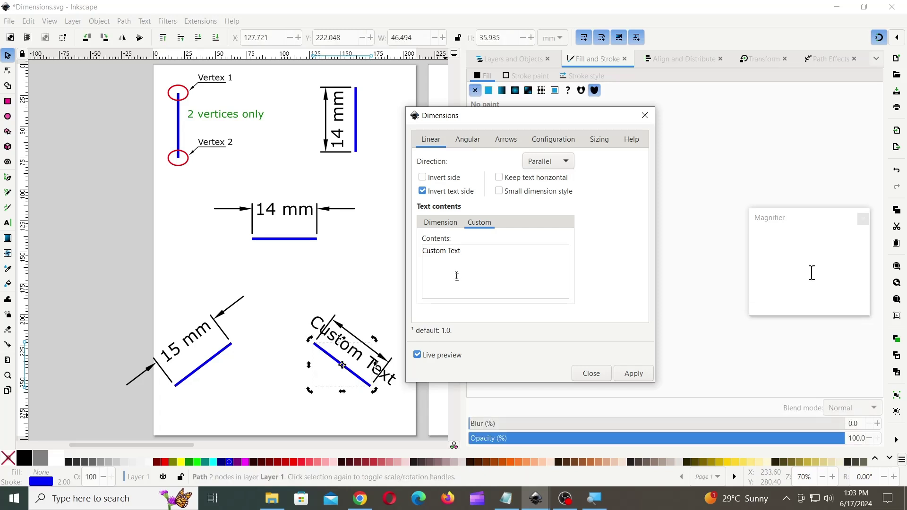
{"action": "left_click", "coordinate": [425, 191]}
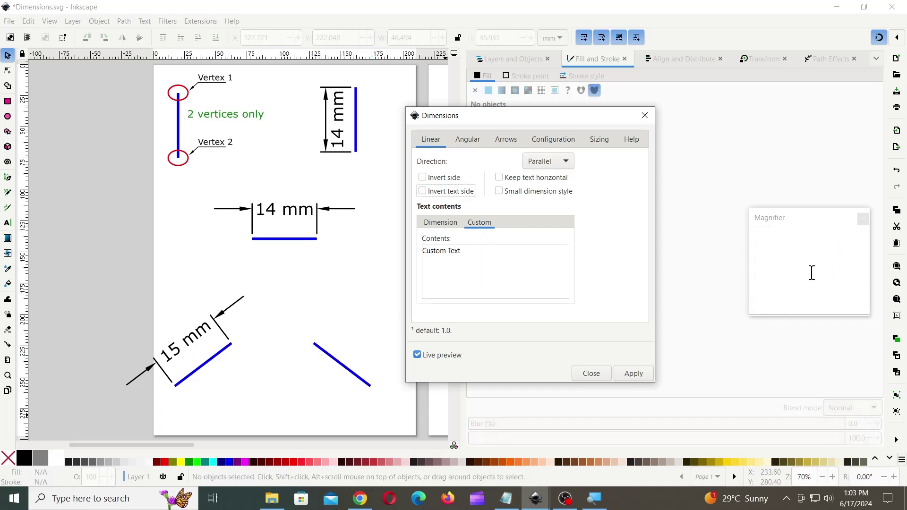
{"action": "left_click", "coordinate": [629, 373]}
{"action": "left_click", "coordinate": [592, 373]}
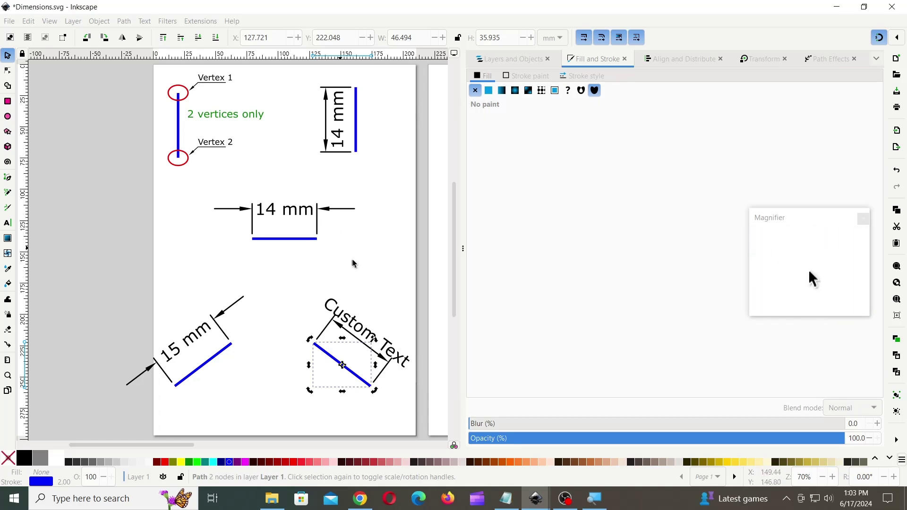
{"action": "left_click", "coordinate": [348, 254]}
{"action": "left_click_drag", "start_coordinate": [186, 447], "coordinate": [295, 448]}
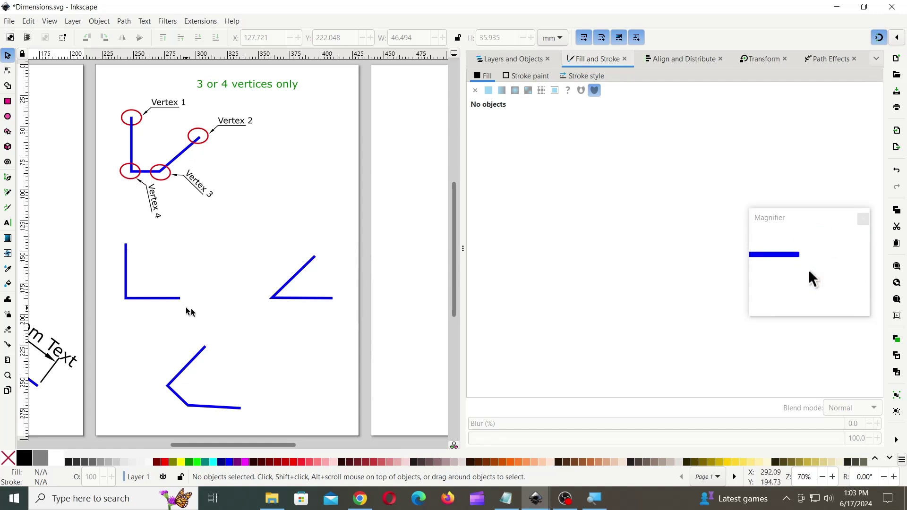
Select the L-shaped path and preview an Angular dimension on it.
{"action": "left_click", "coordinate": [168, 302]}
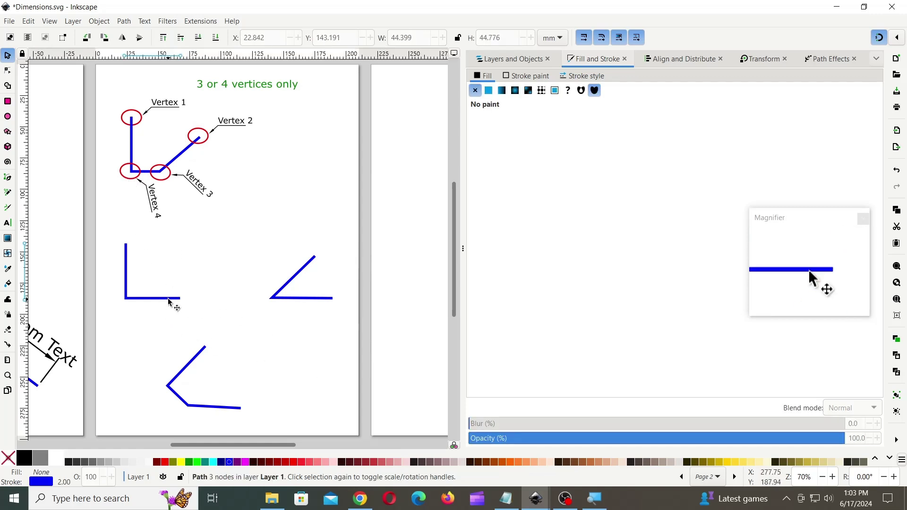
{"action": "mouse_move", "coordinate": [536, 500]}
{"action": "left_click", "coordinate": [591, 465]}
{"action": "left_click", "coordinate": [469, 140]}
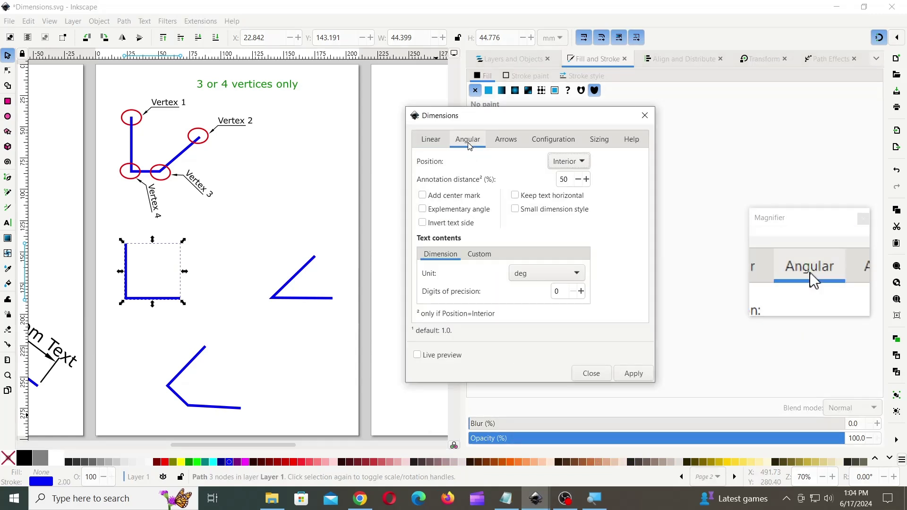
{"action": "left_click", "coordinate": [416, 355]}
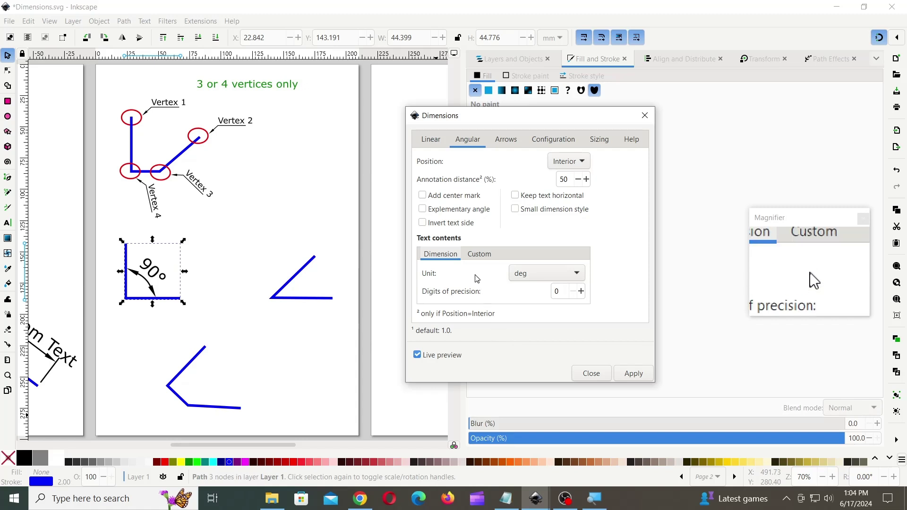
Try rad and multiple-of-pi units, then settle on degrees for a 90° label.
{"action": "left_click", "coordinate": [520, 279]}
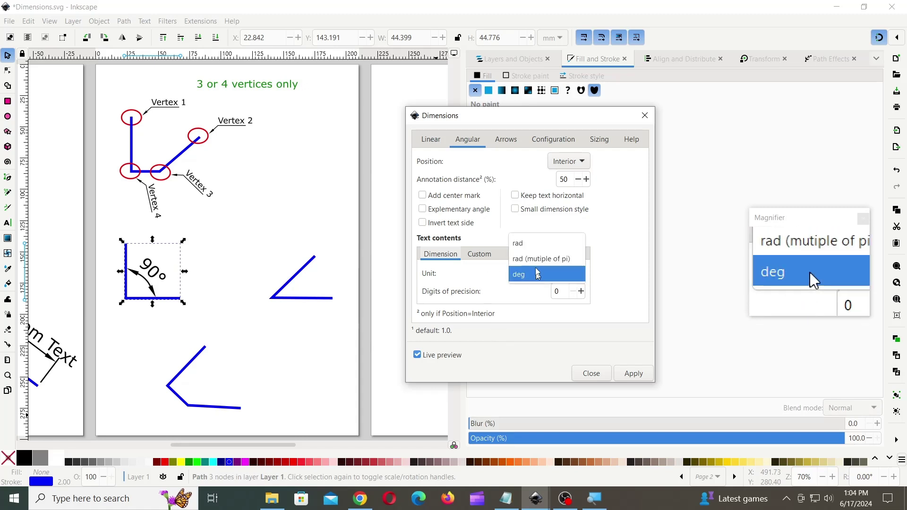
{"action": "left_click", "coordinate": [530, 244]}
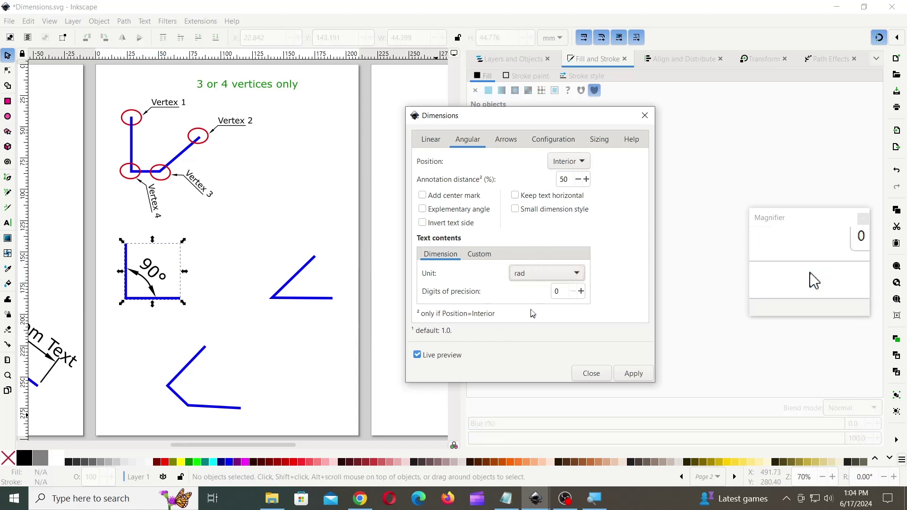
{"action": "left_click", "coordinate": [534, 278]}
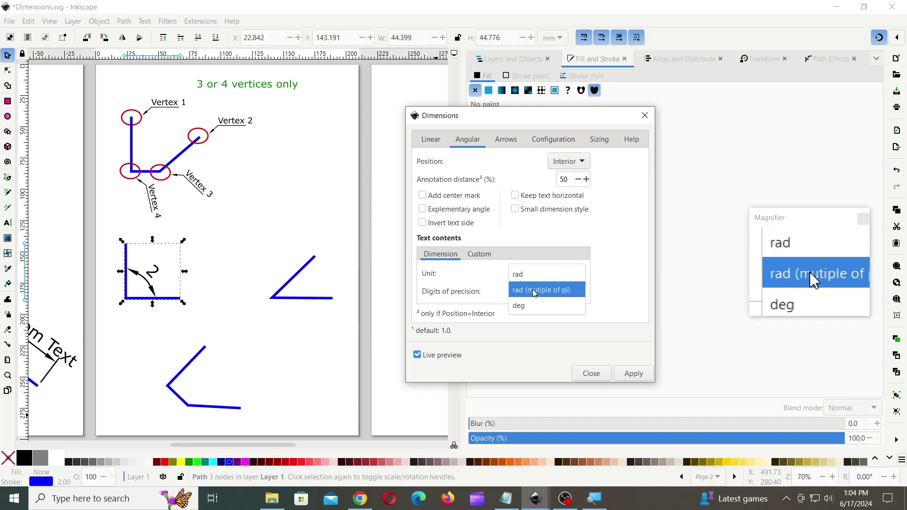
{"action": "left_click", "coordinate": [534, 290]}
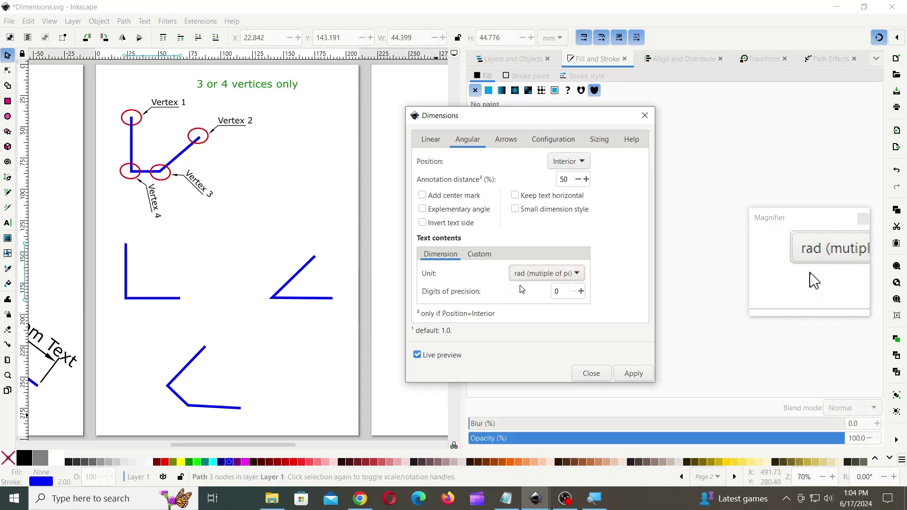
{"action": "left_click", "coordinate": [523, 278]}
{"action": "left_click", "coordinate": [529, 293]}
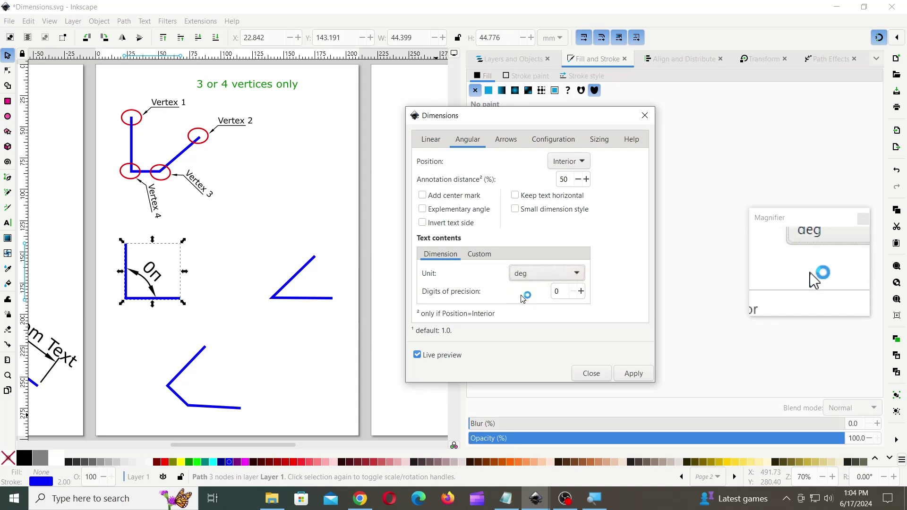
{"action": "left_click", "coordinate": [416, 355]}
{"action": "left_click", "coordinate": [291, 300]}
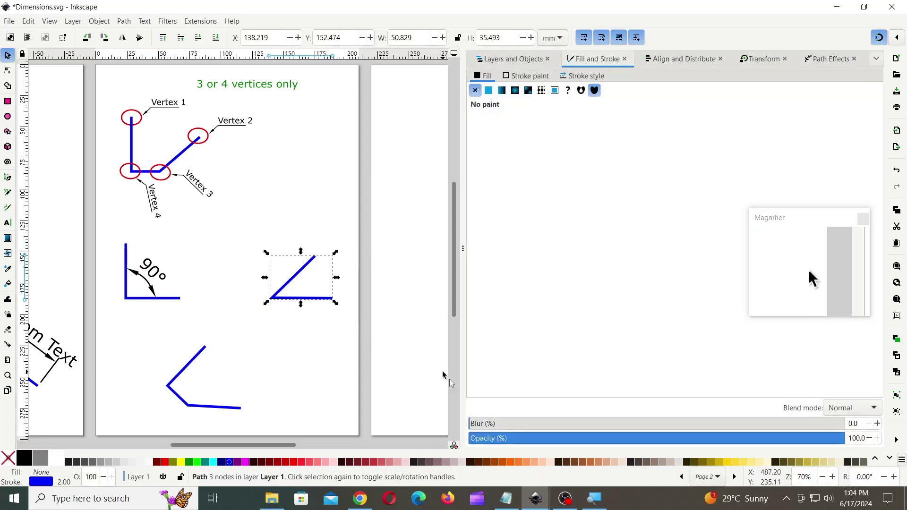
Apply a 315° explementary angle dimension with centre mark, keeping the label position Interior.
{"action": "mouse_move", "coordinate": [536, 498]}
{"action": "left_click", "coordinate": [590, 444]}
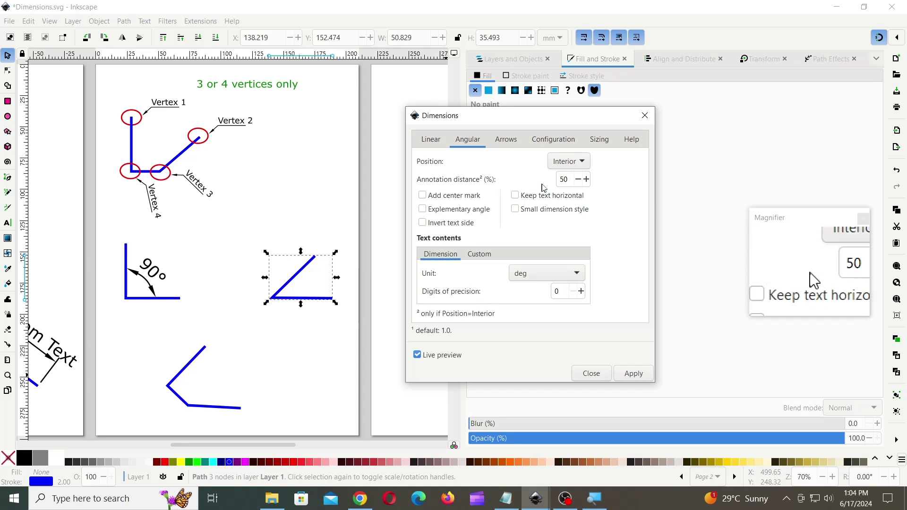
{"action": "left_click", "coordinate": [562, 167]}
{"action": "left_click", "coordinate": [563, 174]}
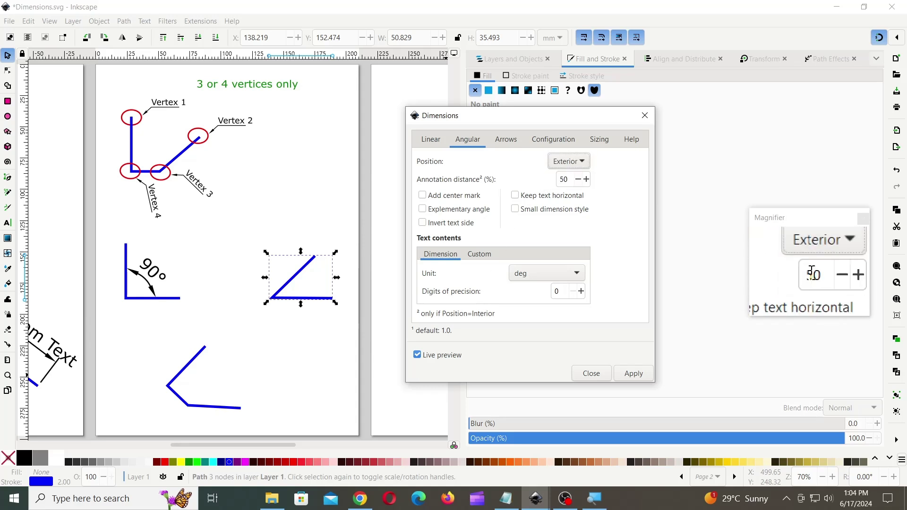
{"action": "left_click", "coordinate": [569, 163]}
{"action": "left_click", "coordinate": [571, 152]}
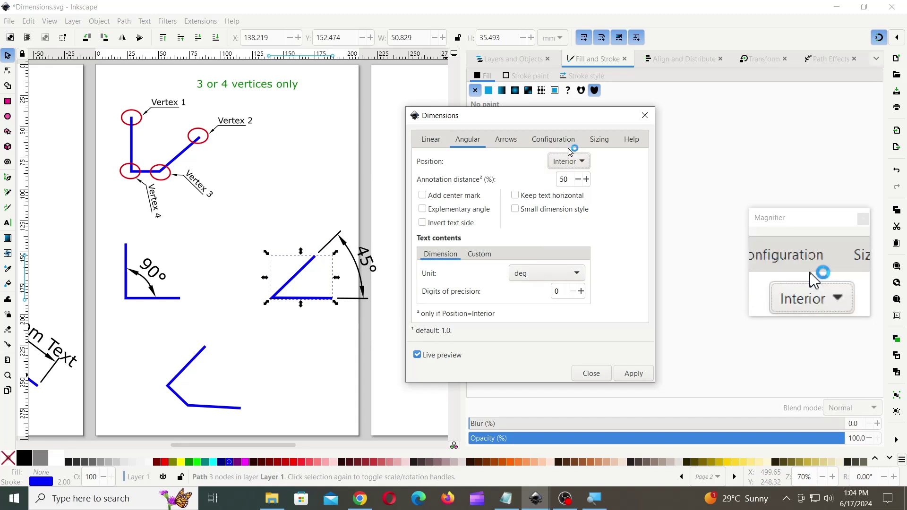
{"action": "left_click", "coordinate": [426, 225]}
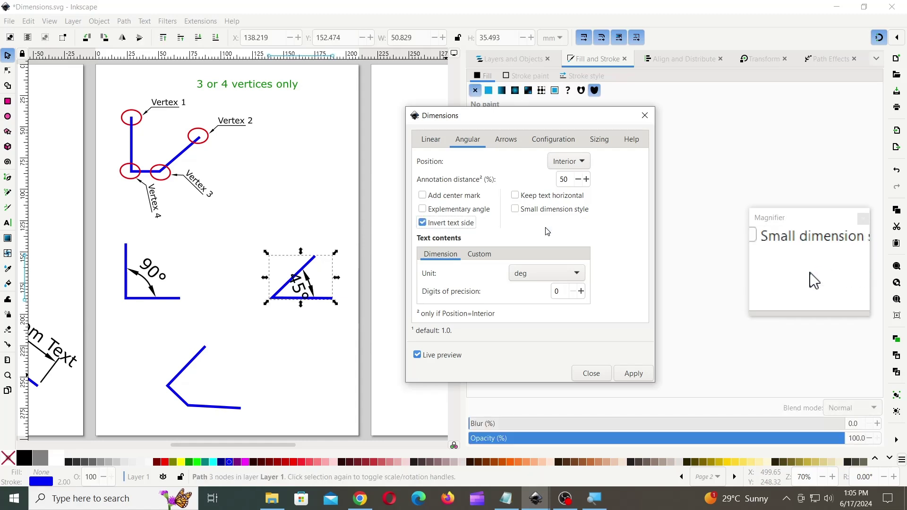
{"action": "left_click", "coordinate": [424, 223]}
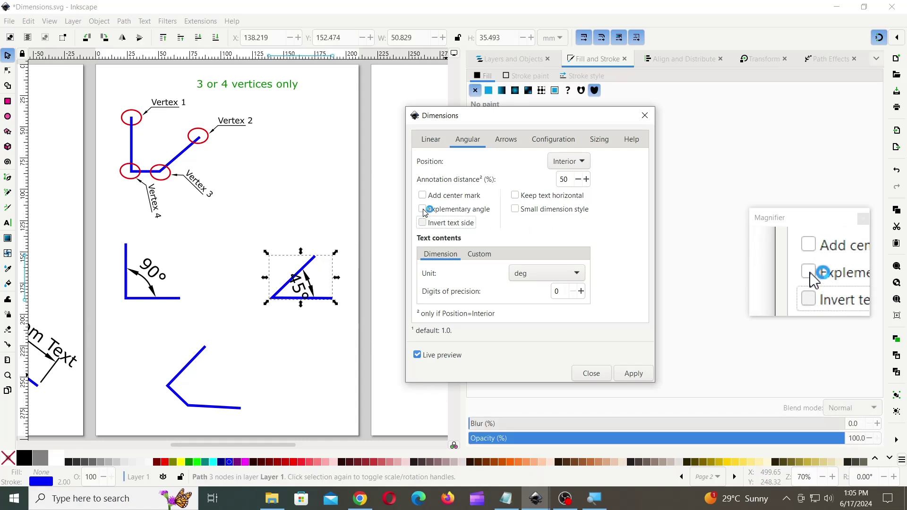
{"action": "left_click", "coordinate": [424, 210]}
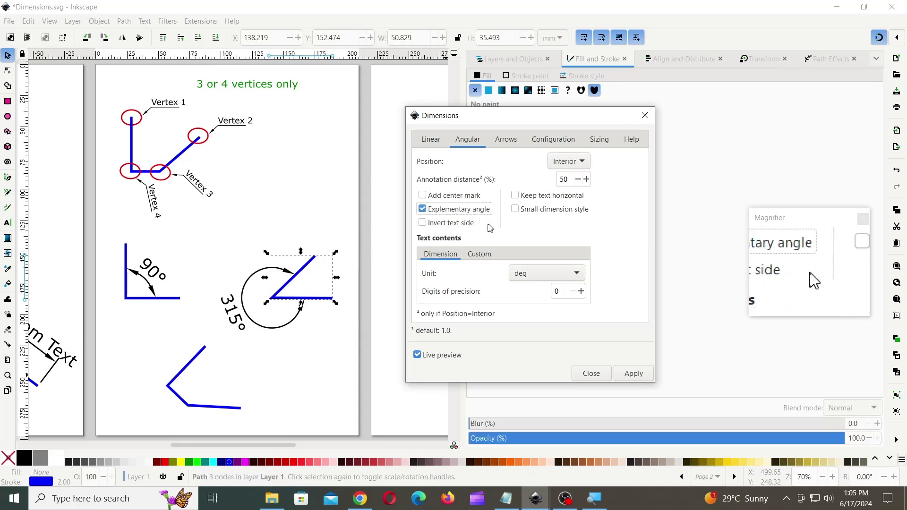
{"action": "left_click", "coordinate": [424, 196]}
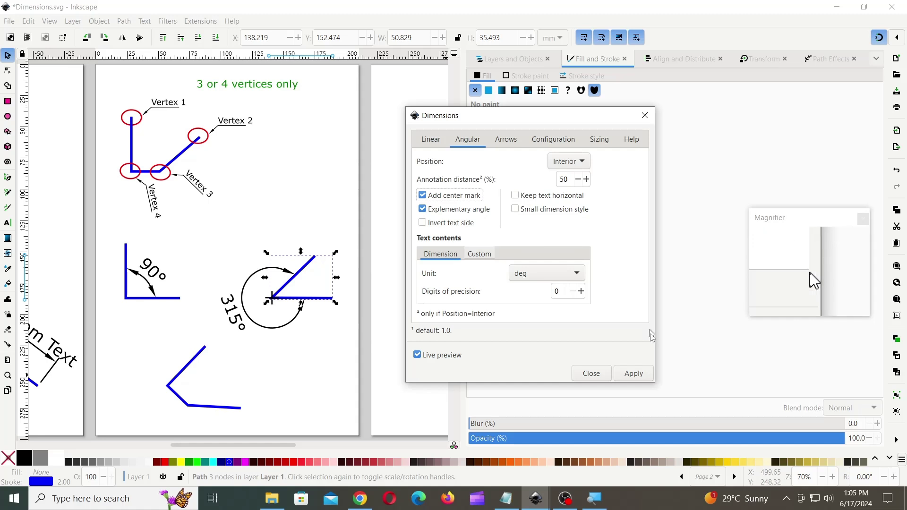
{"action": "left_click", "coordinate": [634, 374]}
{"action": "left_click", "coordinate": [592, 374]}
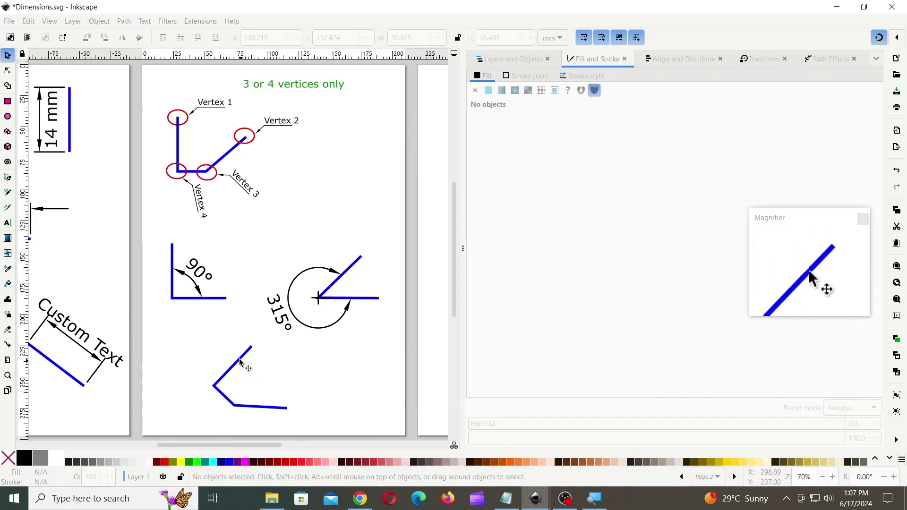
Add a 49.3° angle dimension with 1 digit of precision to the bent path, then scroll right.
{"action": "left_click", "coordinate": [241, 364]}
{"action": "mouse_move", "coordinate": [549, 504]}
{"action": "left_click", "coordinate": [605, 445]}
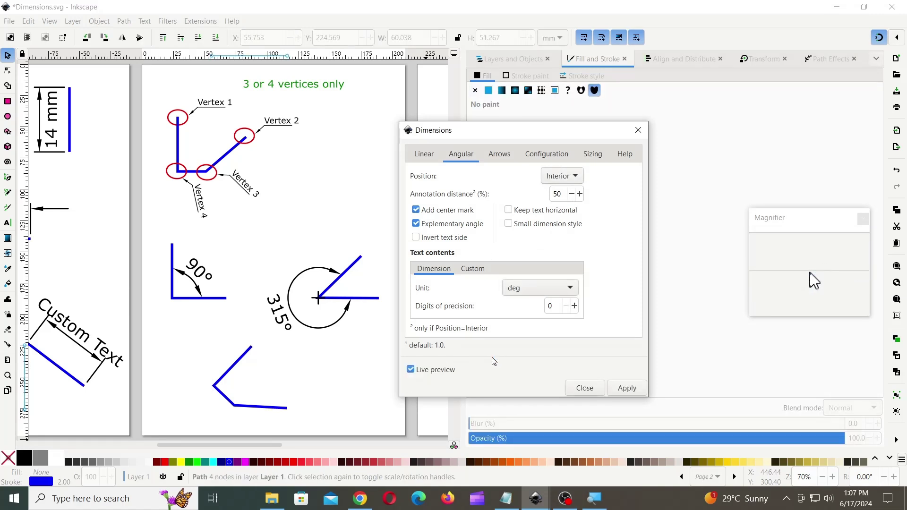
{"action": "left_click", "coordinate": [416, 224]}
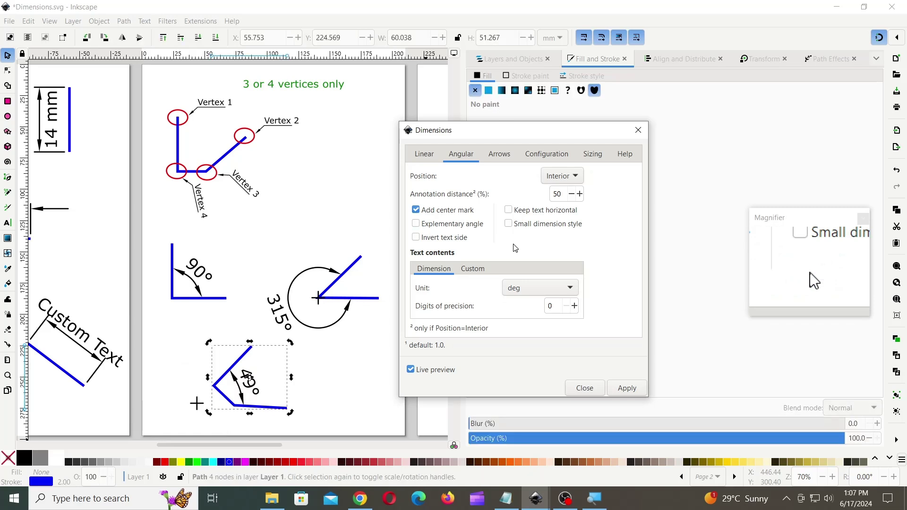
{"action": "left_click", "coordinate": [575, 306]}
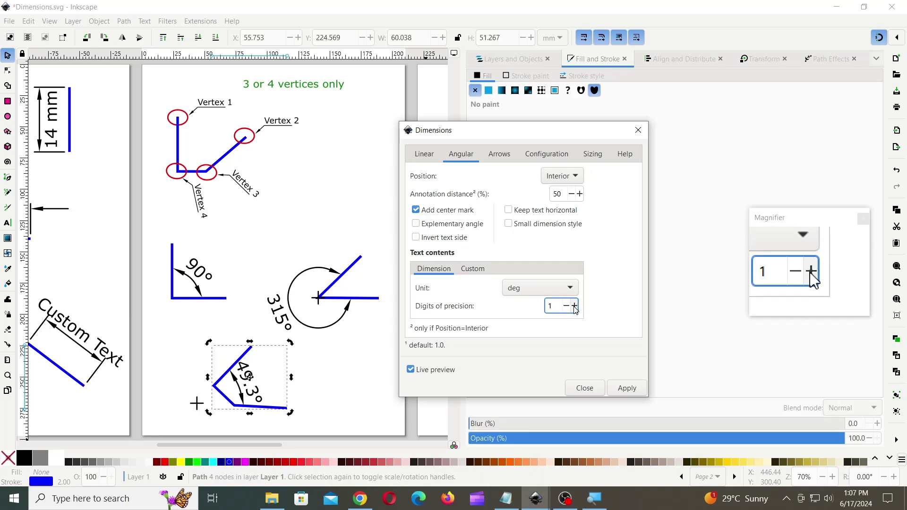
{"action": "left_click", "coordinate": [619, 388]}
{"action": "left_click", "coordinate": [596, 388]}
{"action": "left_click", "coordinate": [373, 346]}
{"action": "left_click_drag", "start_coordinate": [268, 444], "coordinate": [357, 445]}
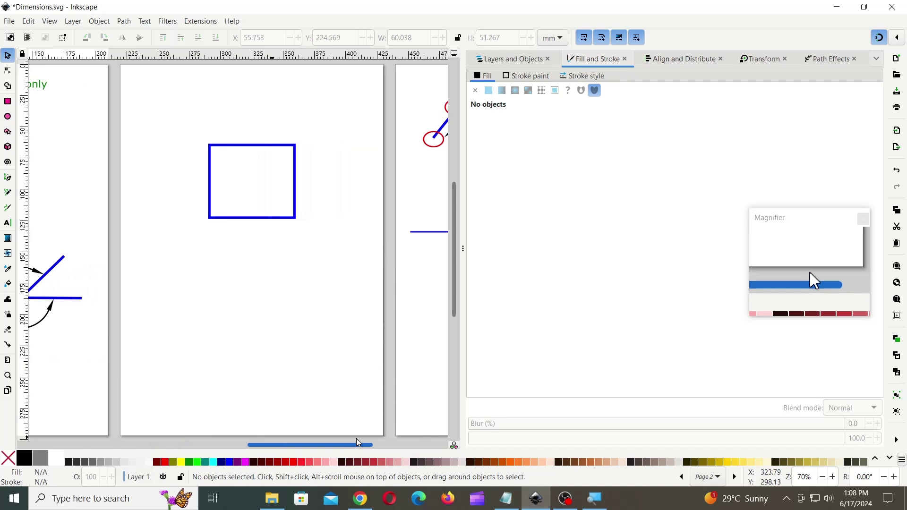
Draw a Pencil line down the blue rectangle's right edge.
{"action": "left_click_drag", "start_coordinate": [359, 443], "coordinate": [349, 442]}
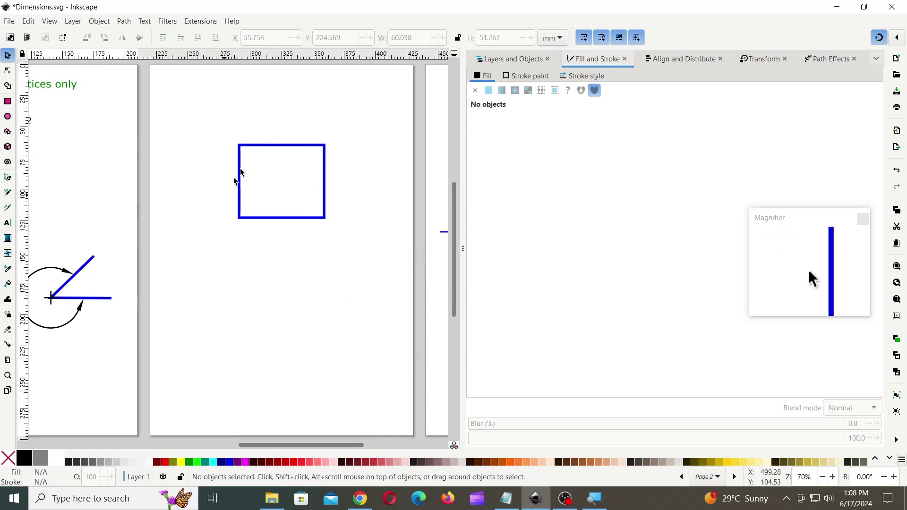
{"action": "left_click", "coordinate": [7, 194]}
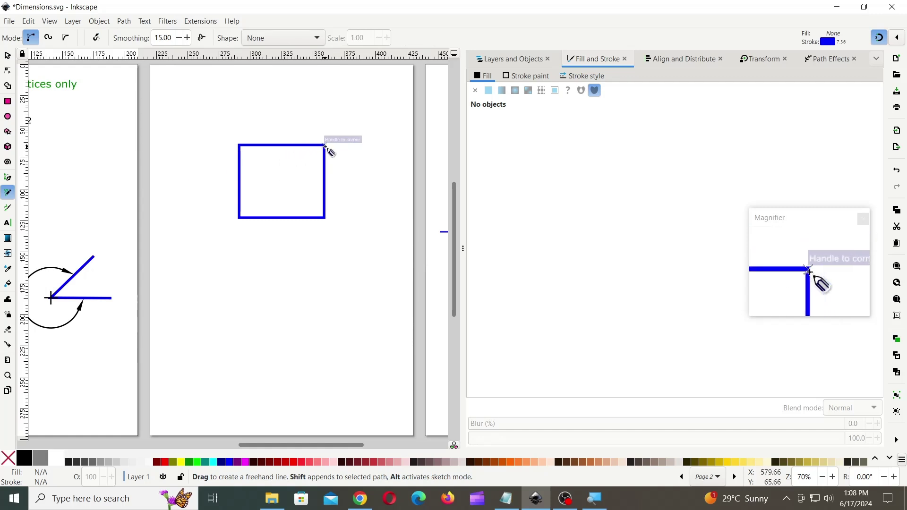
{"action": "left_click_drag", "start_coordinate": [325, 144], "coordinate": [325, 217]}
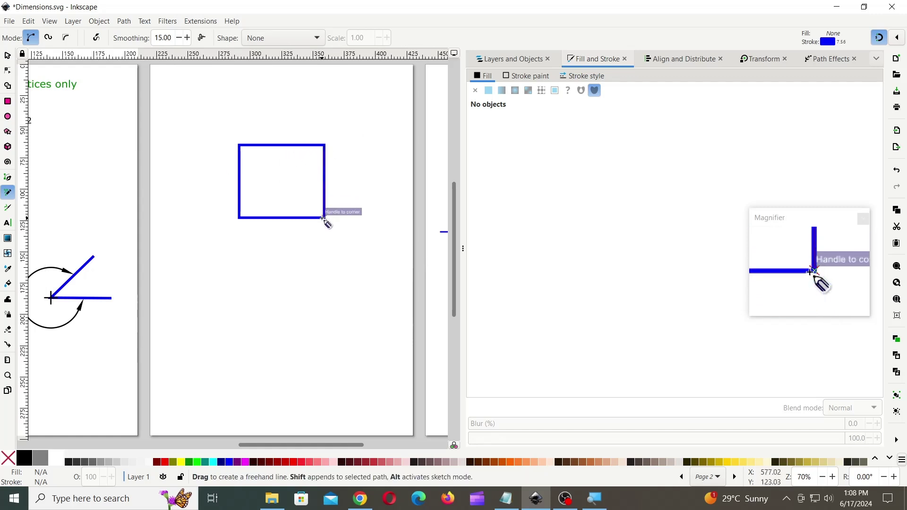
Apply a vertical 15 mm dimension, with Invert side on, to the rectangle's right edge line.
{"action": "left_click", "coordinate": [8, 56]}
{"action": "left_click", "coordinate": [200, 22]}
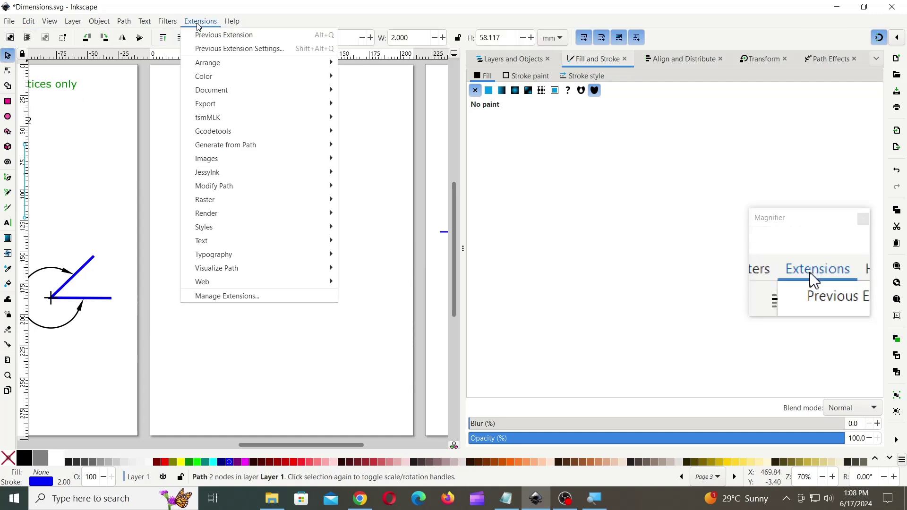
{"action": "mouse_move", "coordinate": [211, 118]}
{"action": "left_click", "coordinate": [373, 120]}
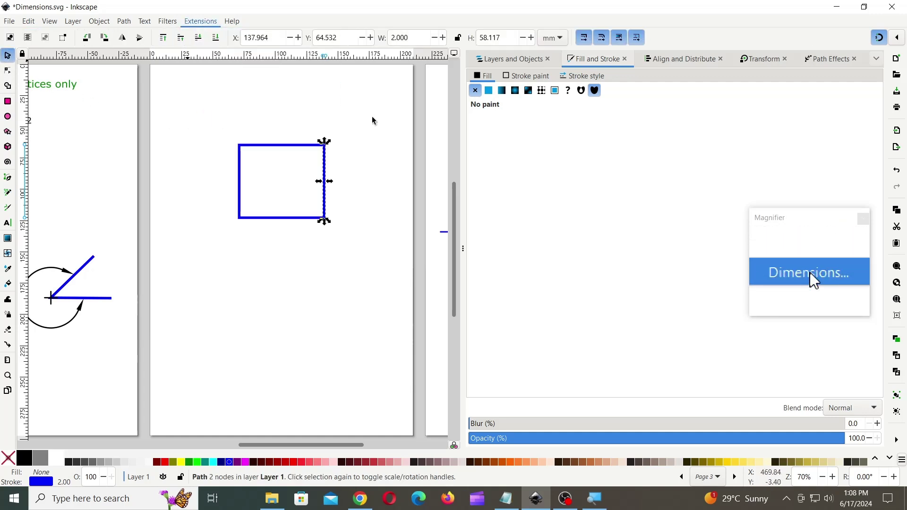
{"action": "left_click_drag", "start_coordinate": [225, 116], "coordinate": [512, 117]}
{"action": "left_click", "coordinate": [420, 142]}
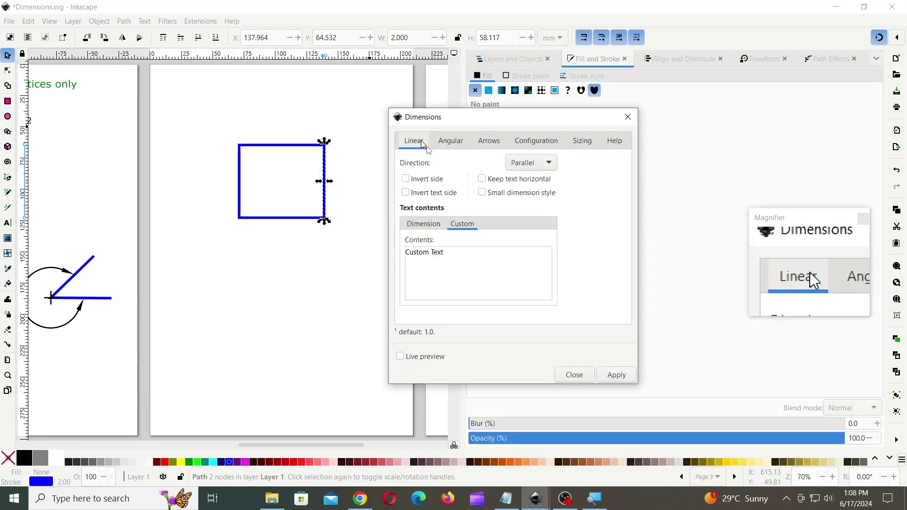
{"action": "left_click", "coordinate": [533, 162]}
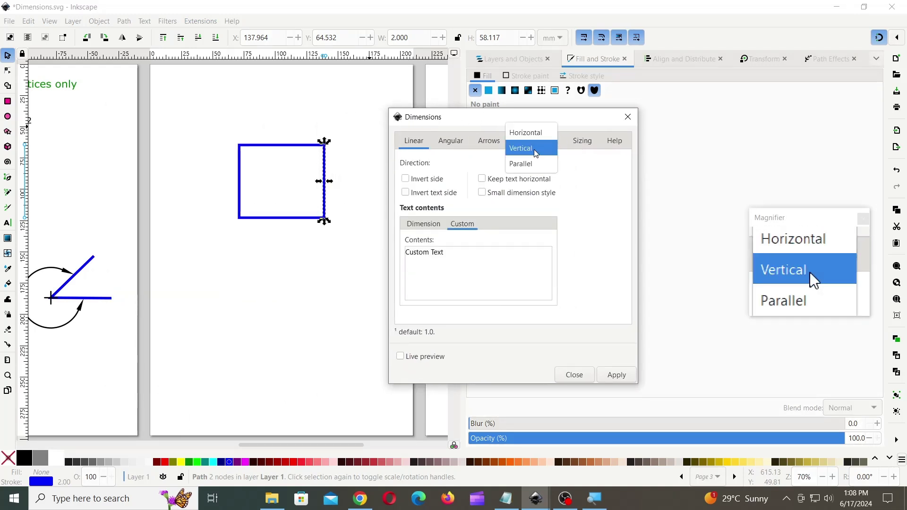
{"action": "left_click", "coordinate": [536, 154]}
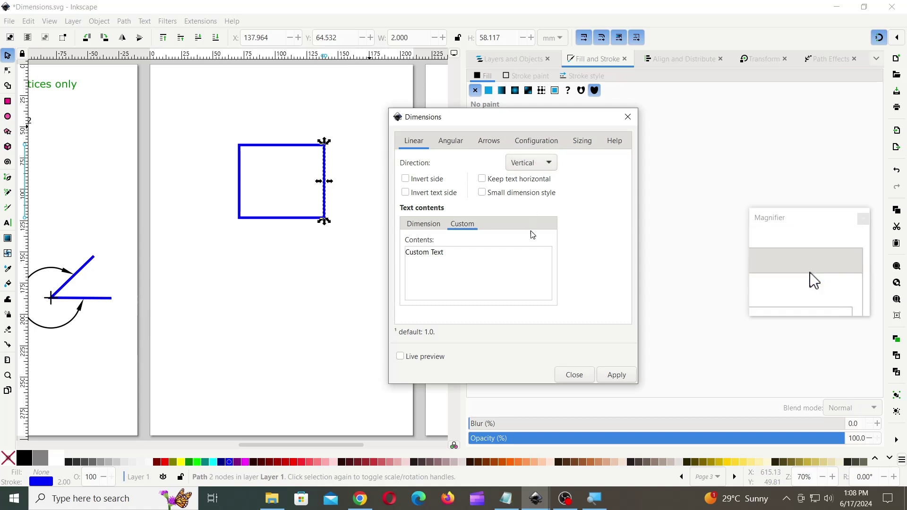
{"action": "left_click", "coordinate": [400, 356]}
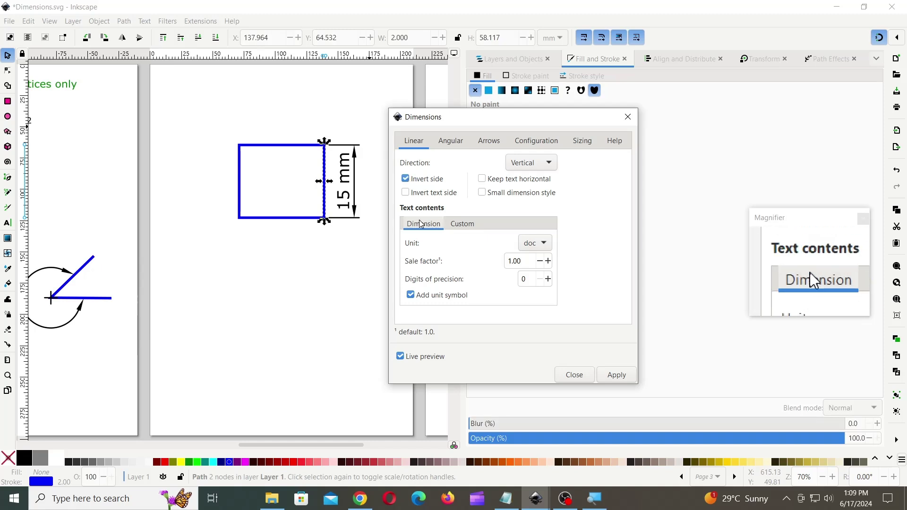
{"action": "left_click", "coordinate": [615, 375]}
{"action": "left_click", "coordinate": [583, 375]}
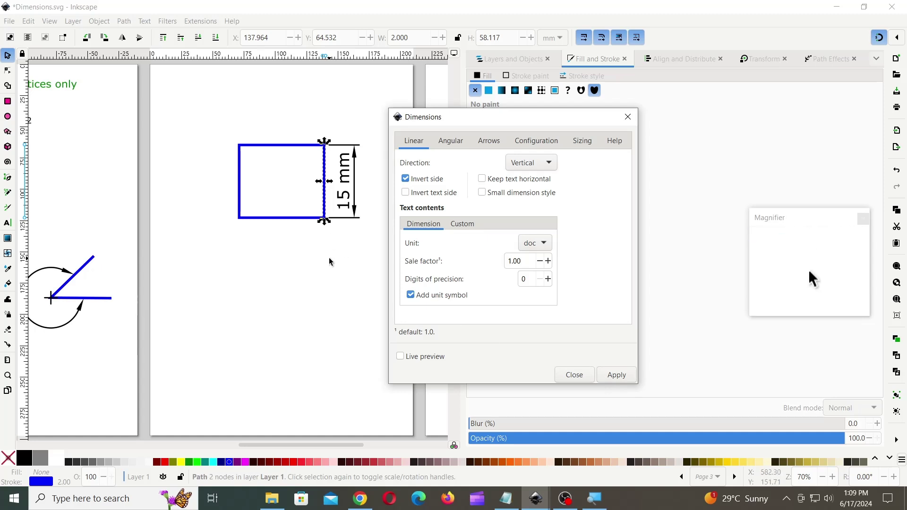
Duplicate the lower blue rectangle in place, after undoing an accidental dimension move.
{"action": "left_click", "coordinate": [323, 239]}
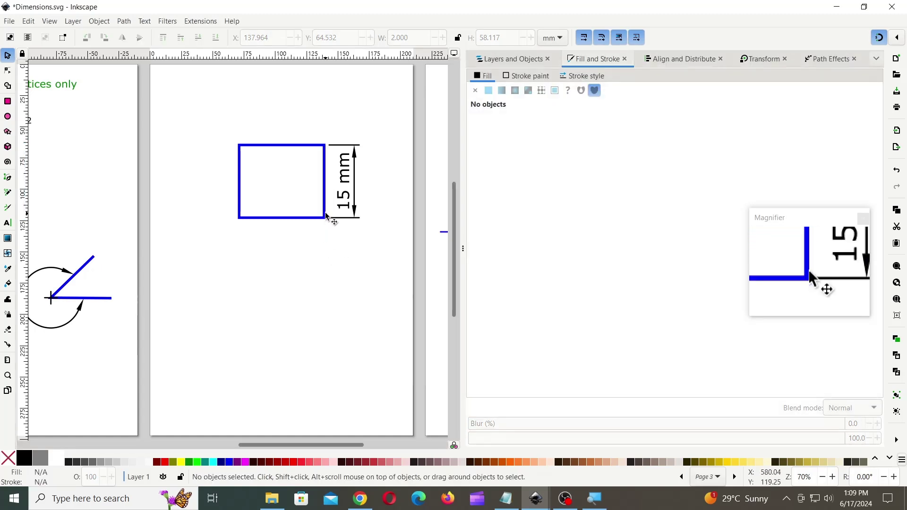
{"action": "left_click_drag", "start_coordinate": [333, 216], "coordinate": [319, 314]}
{"action": "left_click", "coordinate": [362, 297]}
{"action": "key", "text": "ctrl+z"}
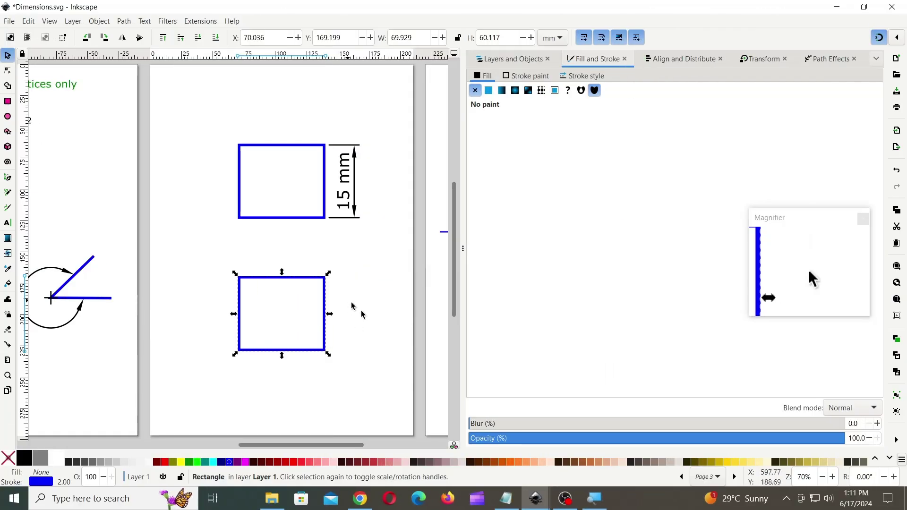
{"action": "left_click", "coordinate": [386, 352]}
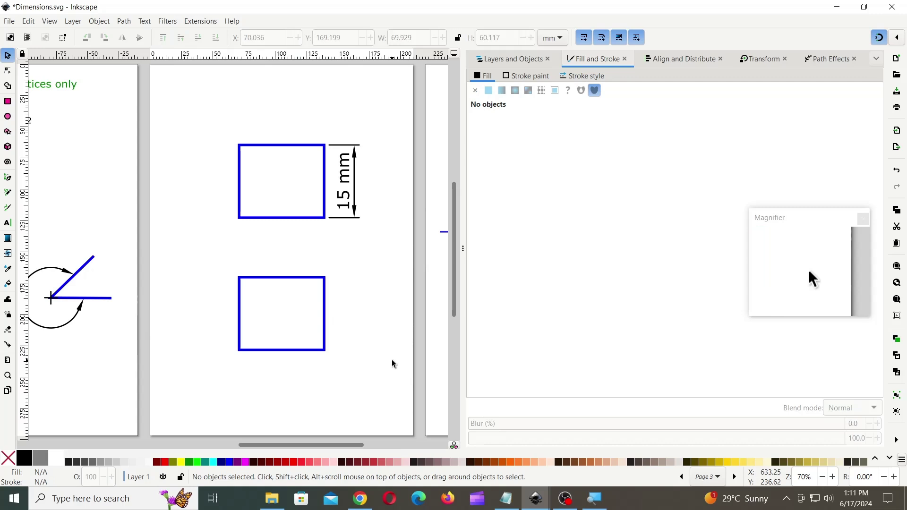
{"action": "left_click", "coordinate": [326, 286]}
{"action": "right_click", "coordinate": [327, 284]}
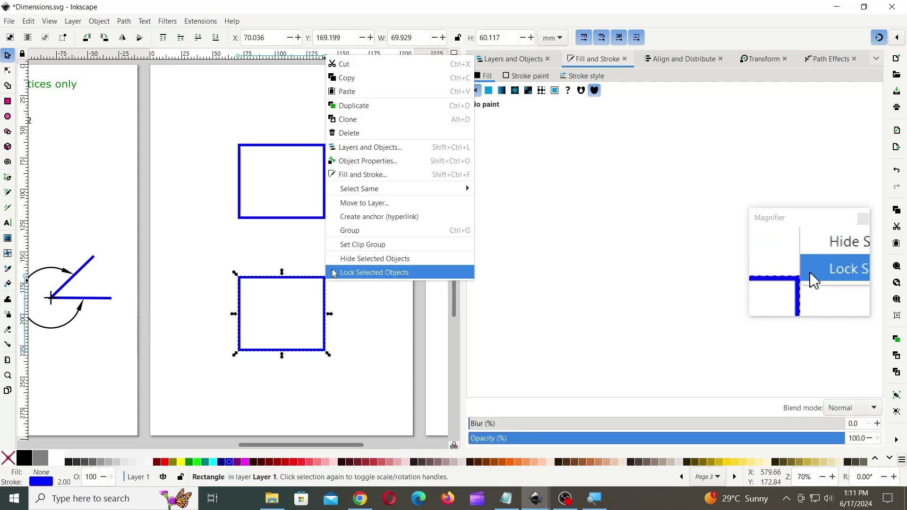
{"action": "left_click", "coordinate": [333, 106]}
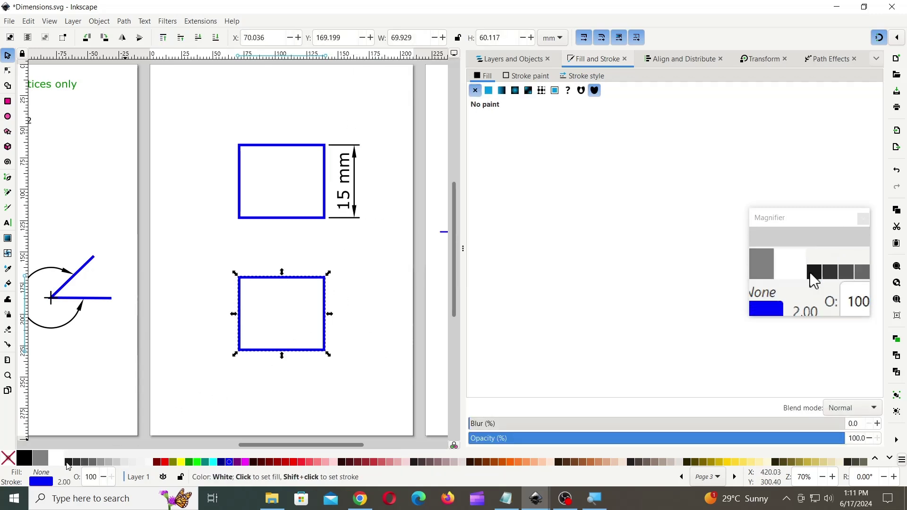
Give the duplicate a black stroke and convert it with Object to Path.
{"action": "right_click", "coordinate": [69, 467]}
{"action": "left_click", "coordinate": [95, 438]}
{"action": "left_click_drag", "start_coordinate": [324, 301], "coordinate": [370, 313]}
{"action": "key", "text": "ctrl+z"}
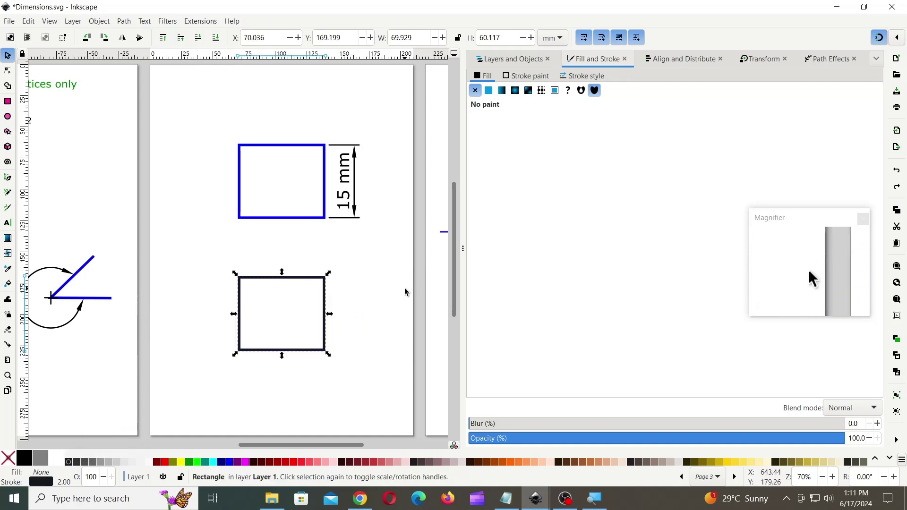
{"action": "left_click", "coordinate": [124, 22]}
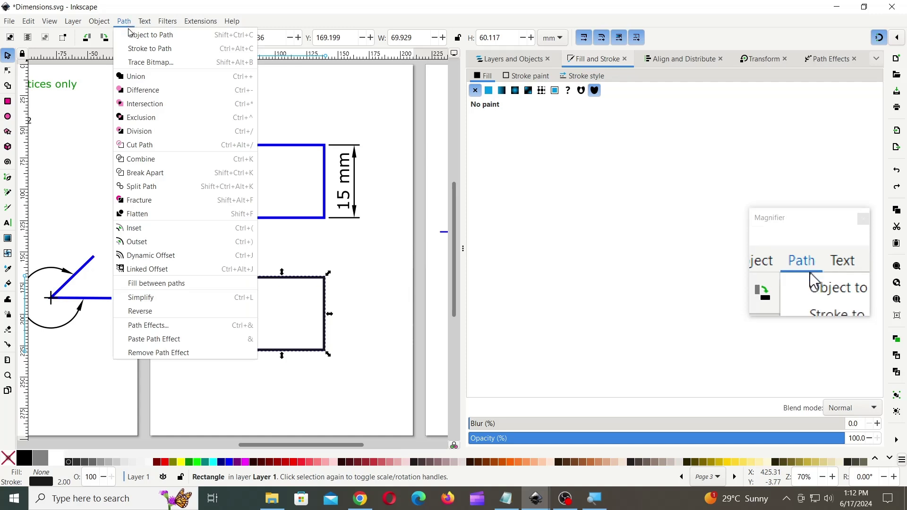
{"action": "left_click", "coordinate": [169, 36]}
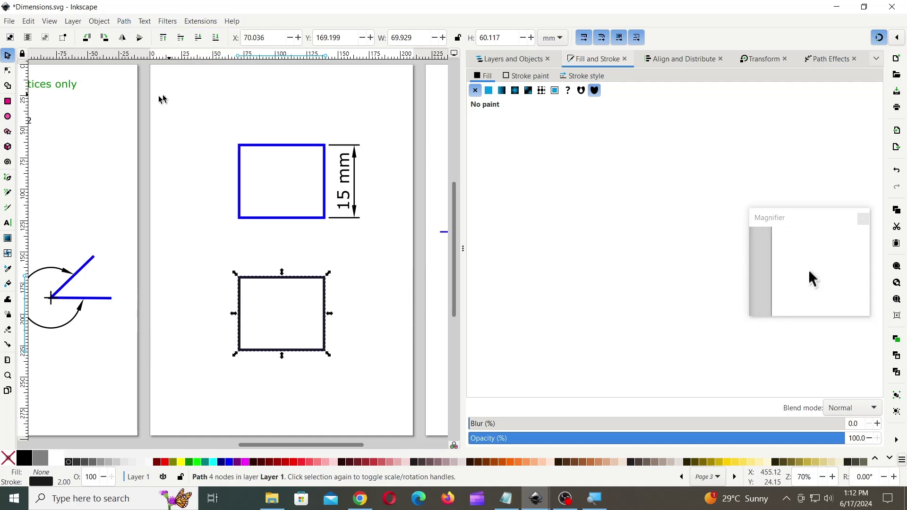
Select the square's top-right, bottom-left and bottom-right corner nodes.
{"action": "left_click", "coordinate": [7, 71]}
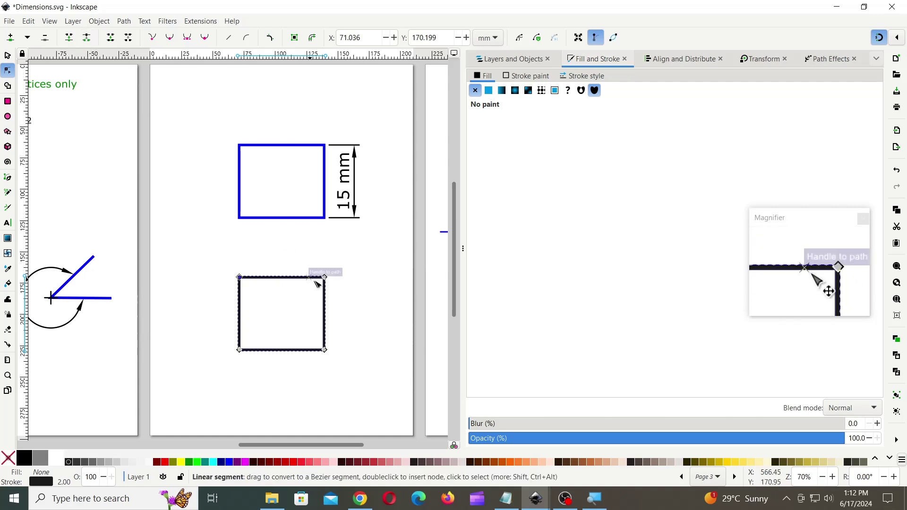
{"action": "left_click", "coordinate": [325, 277]}
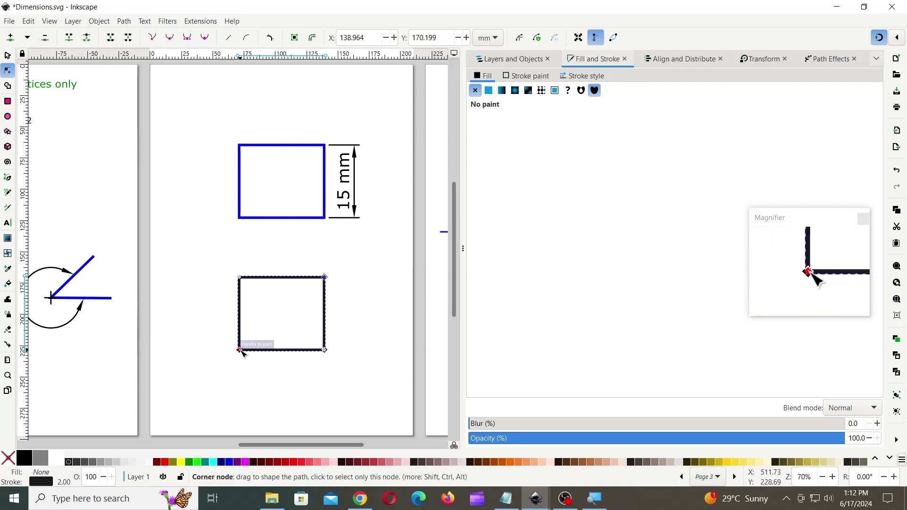
{"action": "left_click", "coordinate": [239, 349]}
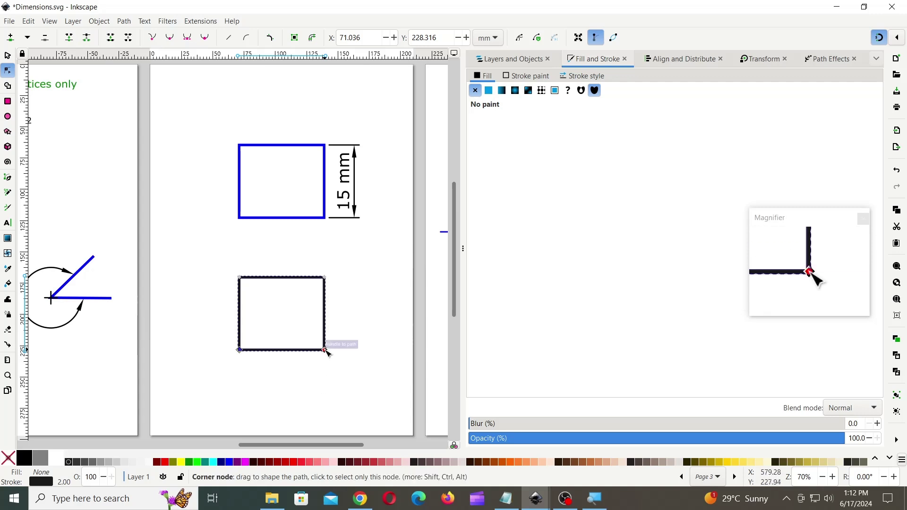
{"action": "left_click", "coordinate": [326, 349]}
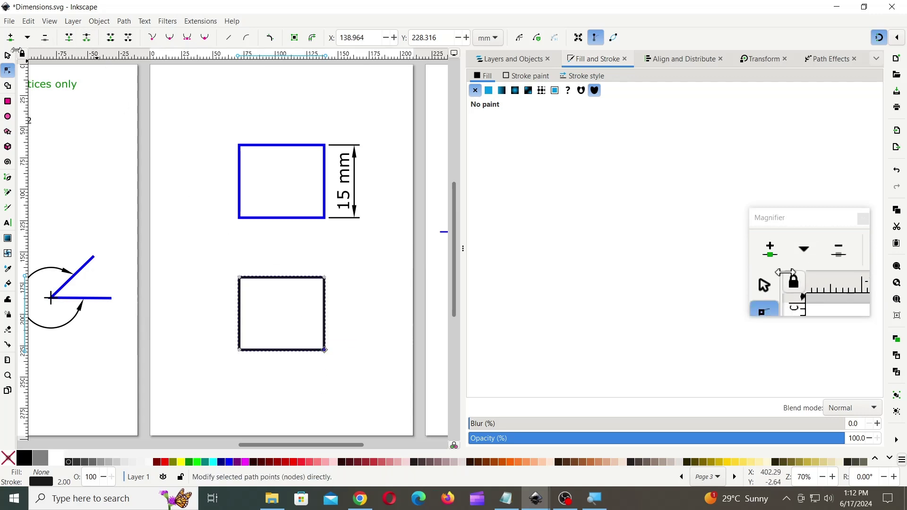
Break the black square apart into separate edge lines and confirm they move independently.
{"action": "left_click", "coordinate": [8, 56]}
{"action": "left_click", "coordinate": [124, 21]}
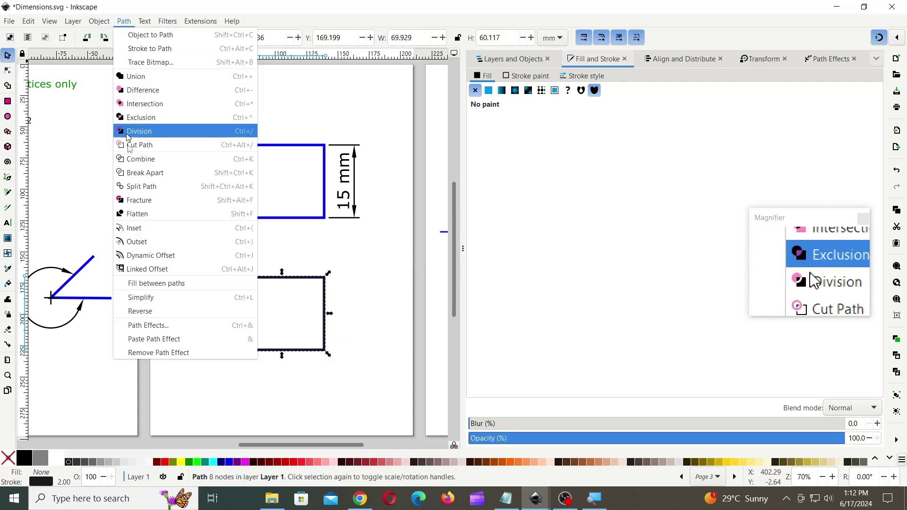
{"action": "left_click", "coordinate": [142, 173]}
{"action": "left_click", "coordinate": [350, 289]}
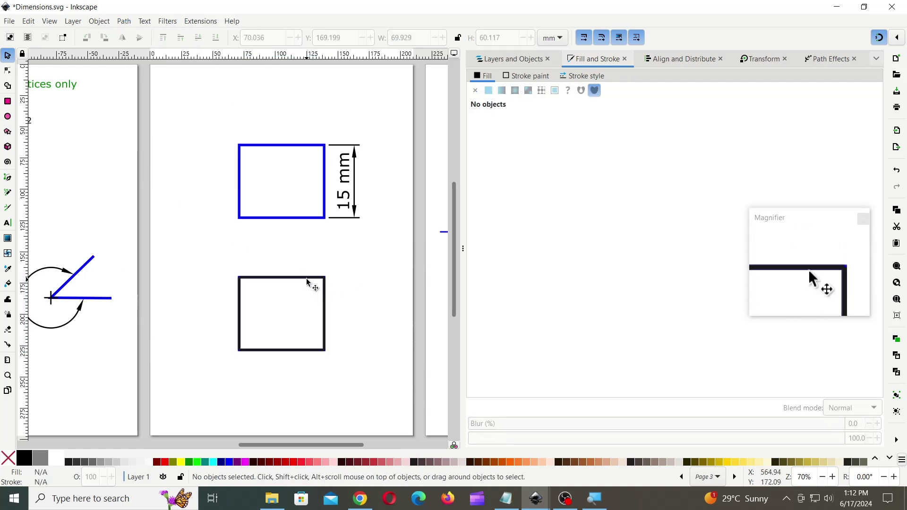
{"action": "left_click_drag", "start_coordinate": [308, 281], "coordinate": [309, 256]}
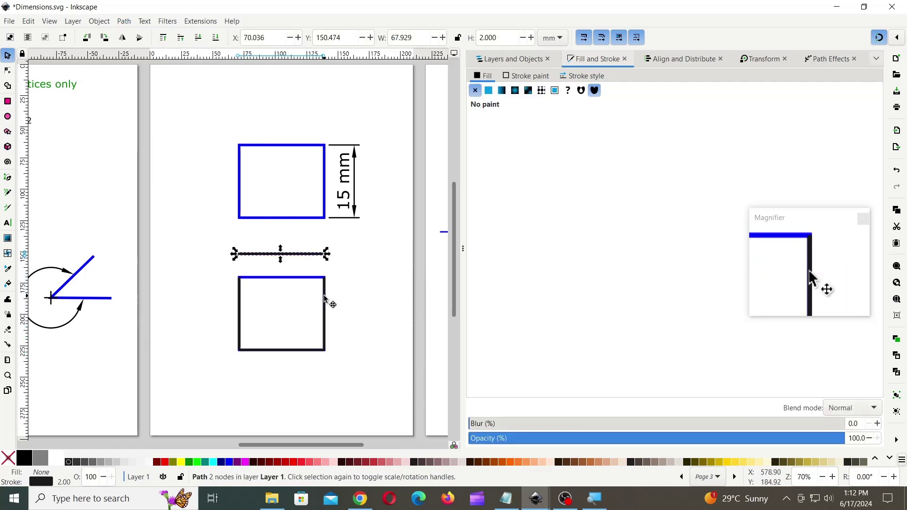
{"action": "left_click_drag", "start_coordinate": [325, 300], "coordinate": [352, 301]}
{"action": "key", "text": "ctrl+z"}
{"action": "key", "text": "ctrl+z"}
{"action": "key", "text": "Escape"}
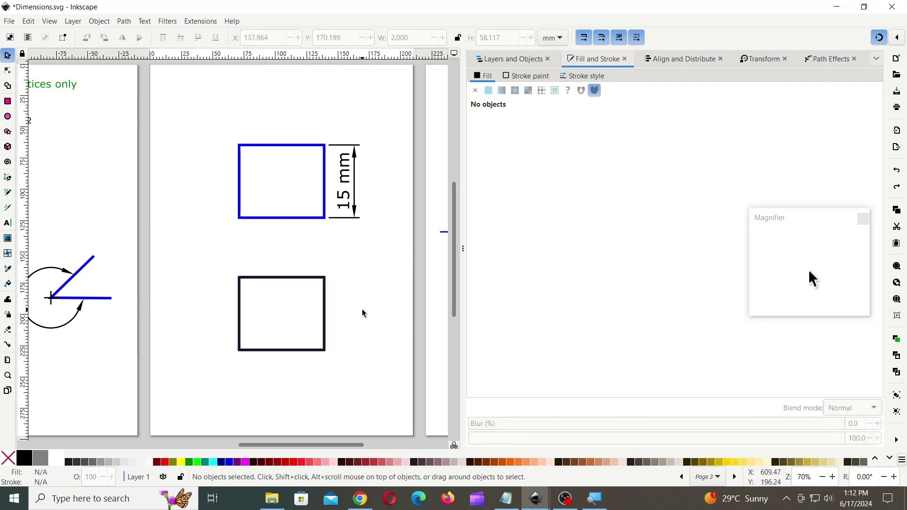
Dimension the lower square's top edge horizontally (18 mm) with black dimension text.
{"action": "left_click", "coordinate": [303, 280]}
{"action": "mouse_move", "coordinate": [536, 498]}
{"action": "left_click", "coordinate": [594, 453]}
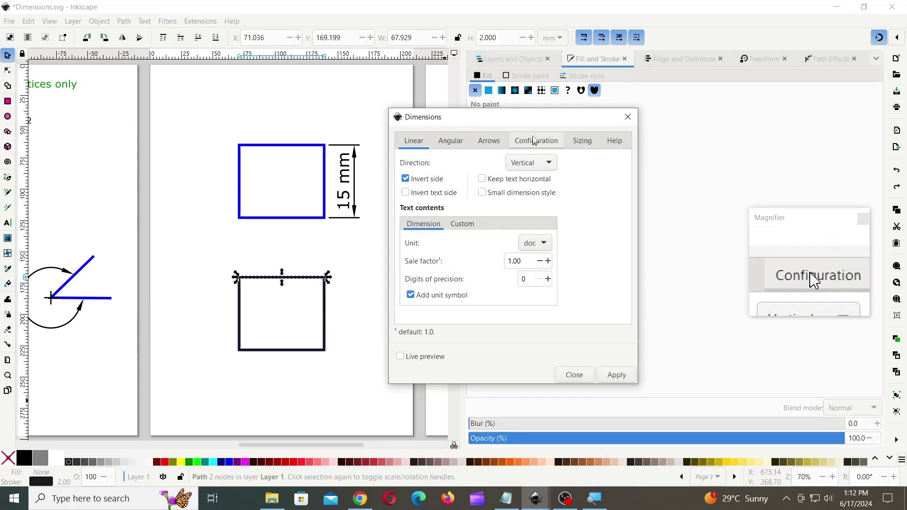
{"action": "left_click", "coordinate": [534, 140]}
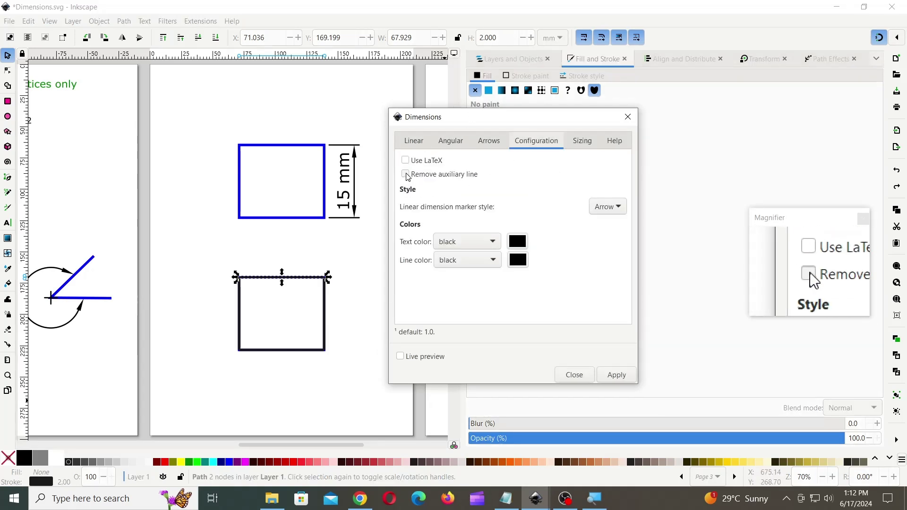
{"action": "left_click", "coordinate": [414, 141]}
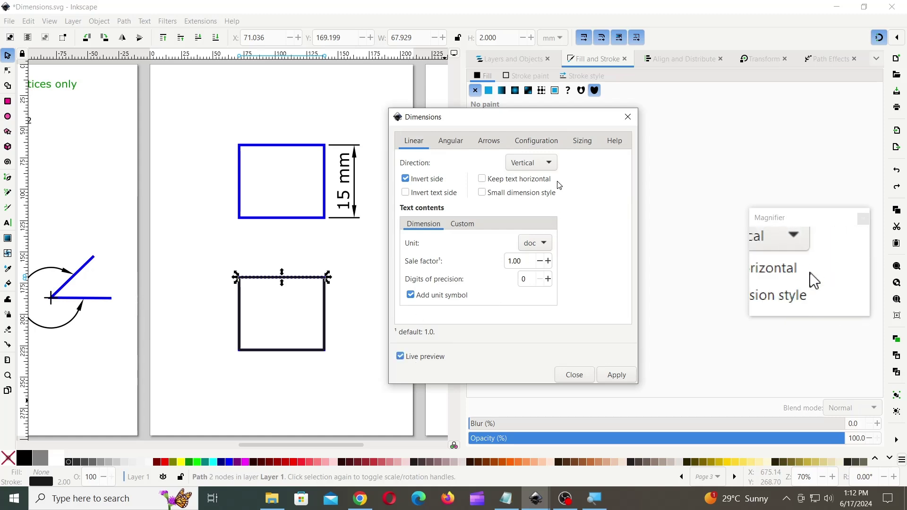
{"action": "left_click", "coordinate": [532, 163]}
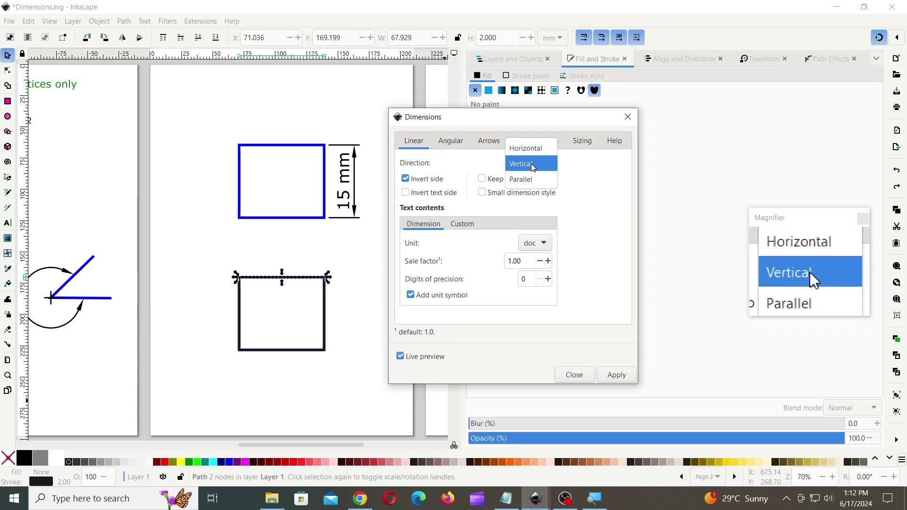
{"action": "left_click", "coordinate": [530, 146]}
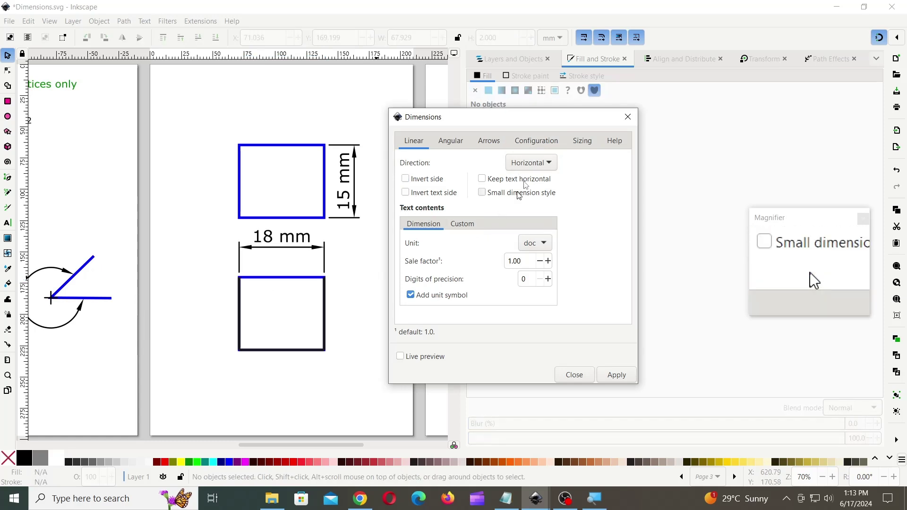
{"action": "left_click", "coordinate": [551, 144]}
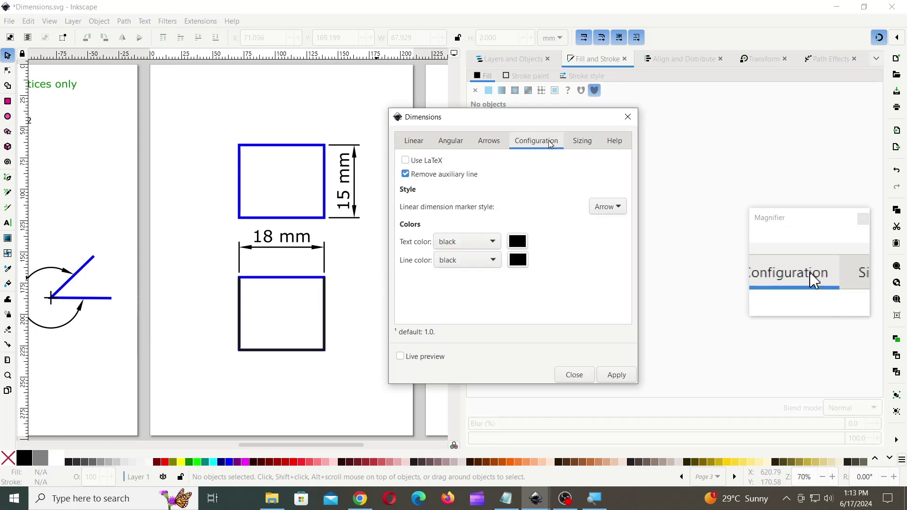
{"action": "scroll", "coordinate": [461, 242], "scroll_direction": "down", "scroll_amount": 2}
{"action": "left_click", "coordinate": [463, 242]}
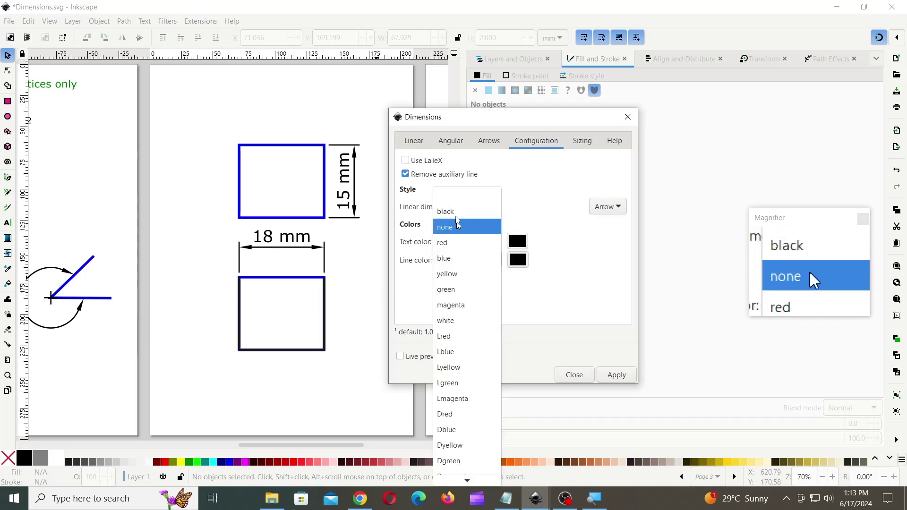
{"action": "left_click", "coordinate": [458, 219]}
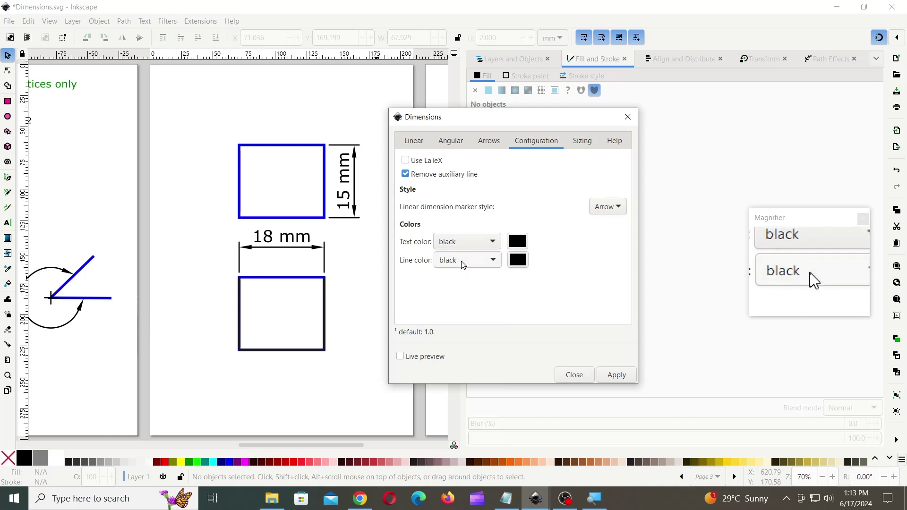
Change the dimension line colour to red.
{"action": "left_click", "coordinate": [463, 265]}
{"action": "left_click", "coordinate": [457, 290]}
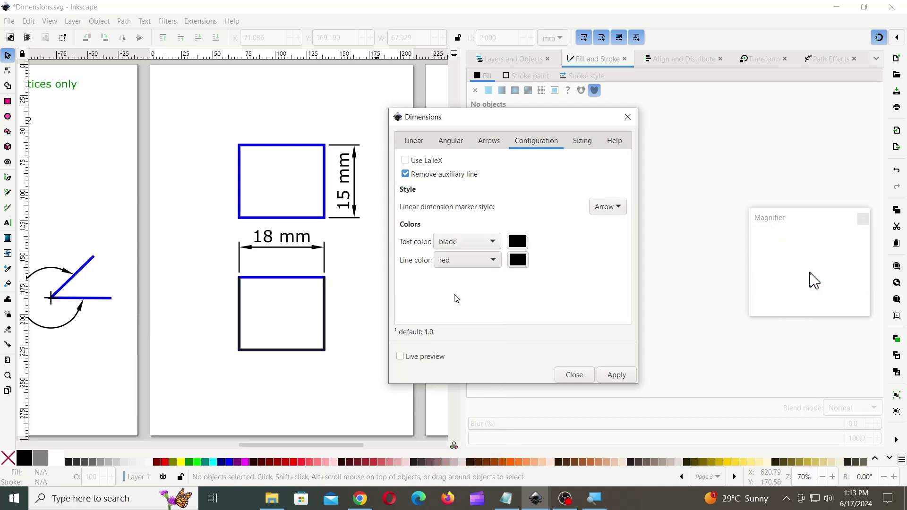
{"action": "left_click", "coordinate": [414, 141]}
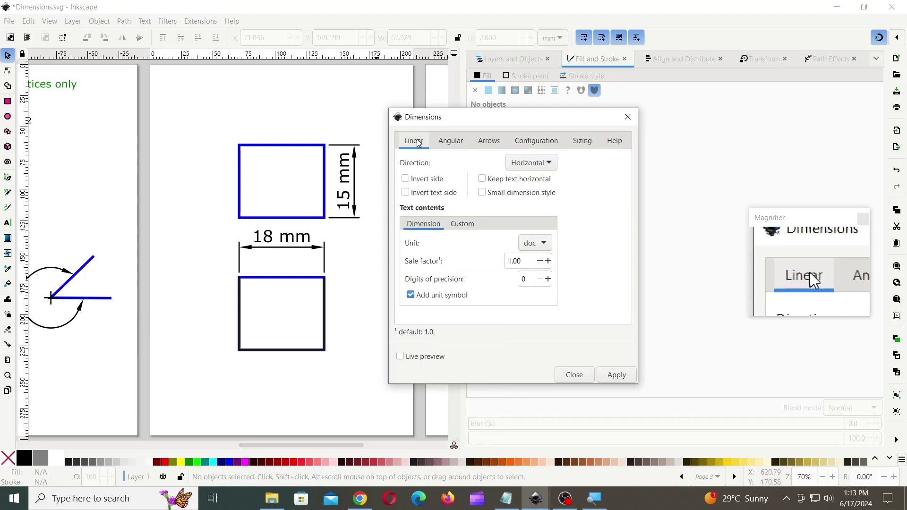
Apply a vertical dimension in cm to the square's right edge, reading 1.54 cm.
{"action": "left_click", "coordinate": [325, 298]}
{"action": "left_click", "coordinate": [325, 298]}
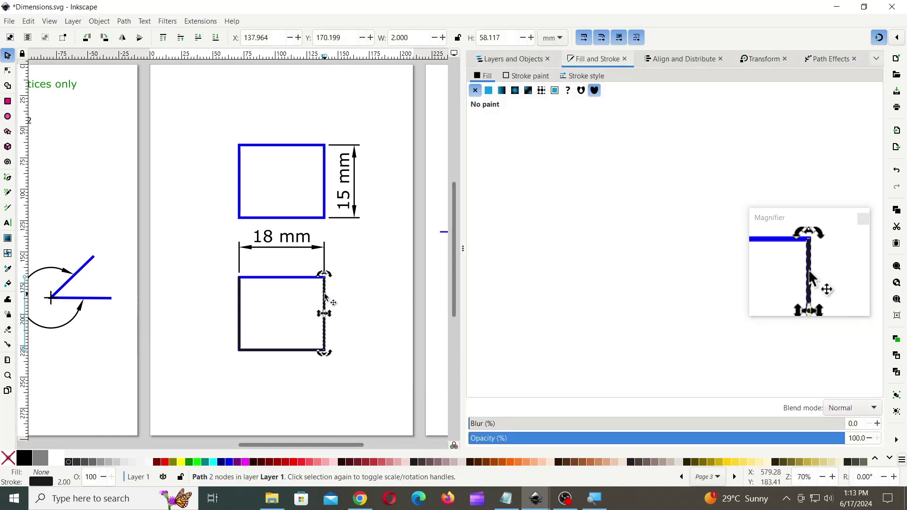
{"action": "mouse_move", "coordinate": [536, 499]}
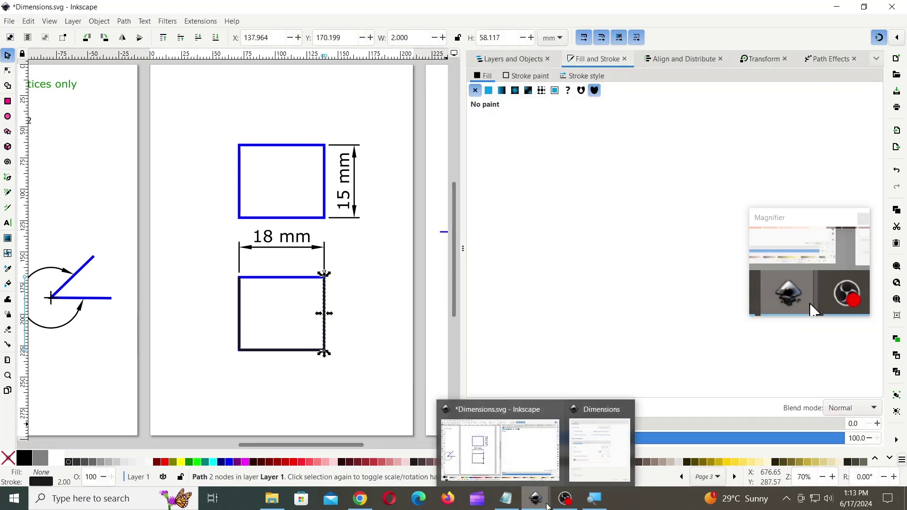
{"action": "left_click", "coordinate": [579, 463]}
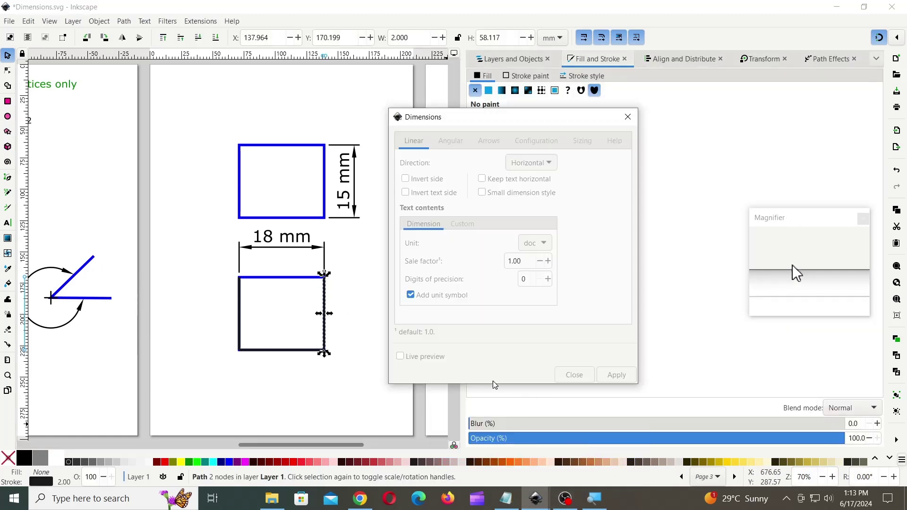
{"action": "left_click", "coordinate": [532, 163]}
{"action": "left_click", "coordinate": [523, 179]}
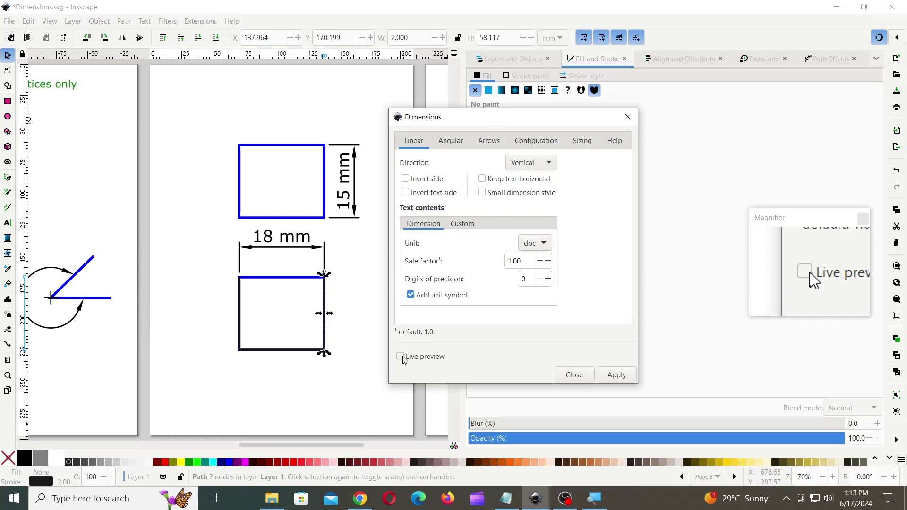
{"action": "left_click", "coordinate": [401, 356]}
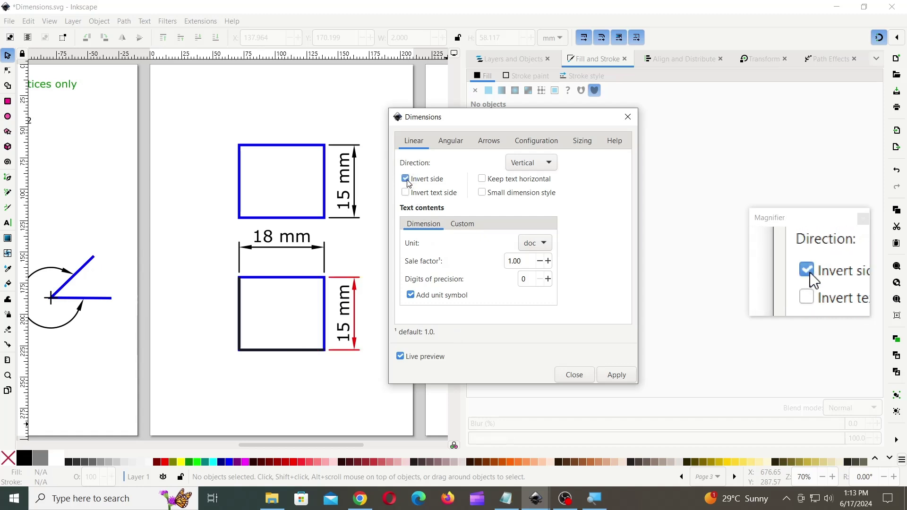
{"action": "left_click", "coordinate": [533, 248]}
{"action": "left_click", "coordinate": [529, 278]}
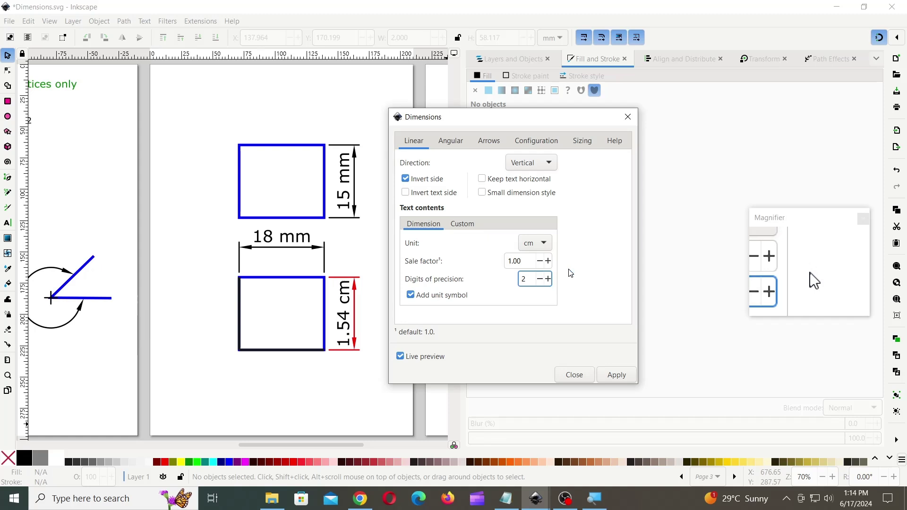
{"action": "left_click", "coordinate": [615, 375]}
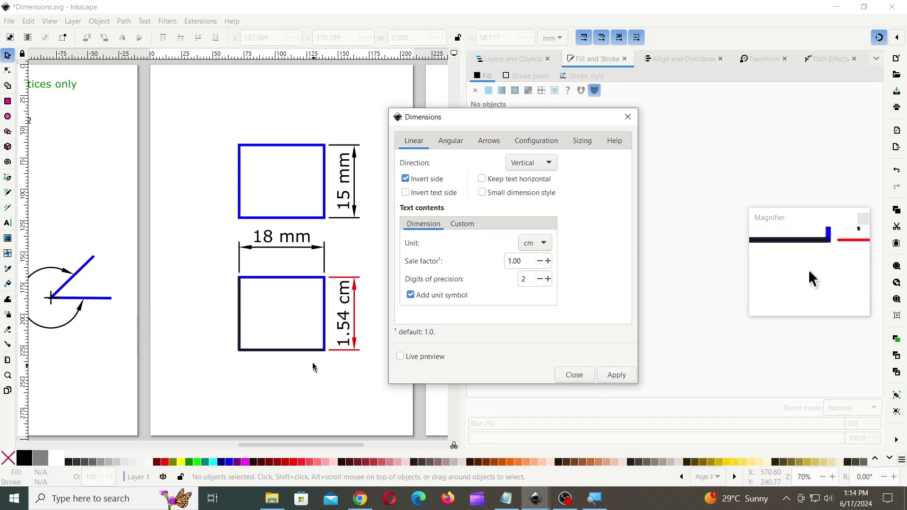
Add a horizontal 1.80 cm dimension under the square's bottom edge.
{"action": "left_click", "coordinate": [281, 351]}
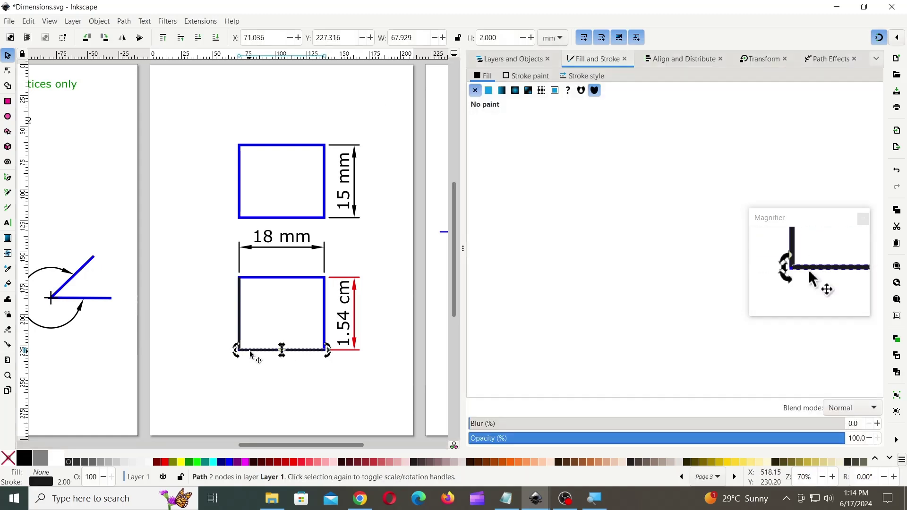
{"action": "mouse_move", "coordinate": [536, 499]}
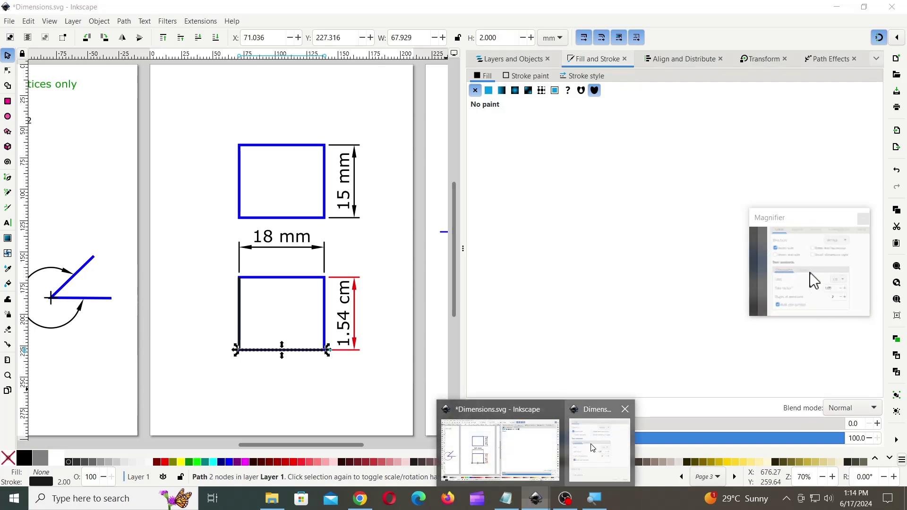
{"action": "left_click", "coordinate": [589, 425]}
{"action": "left_click", "coordinate": [531, 162]}
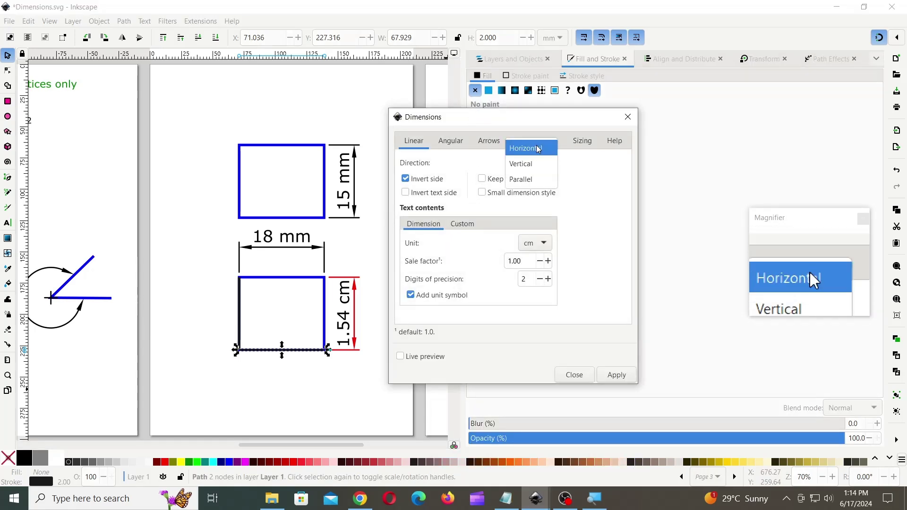
{"action": "left_click", "coordinate": [529, 147]}
{"action": "left_click", "coordinate": [400, 356]}
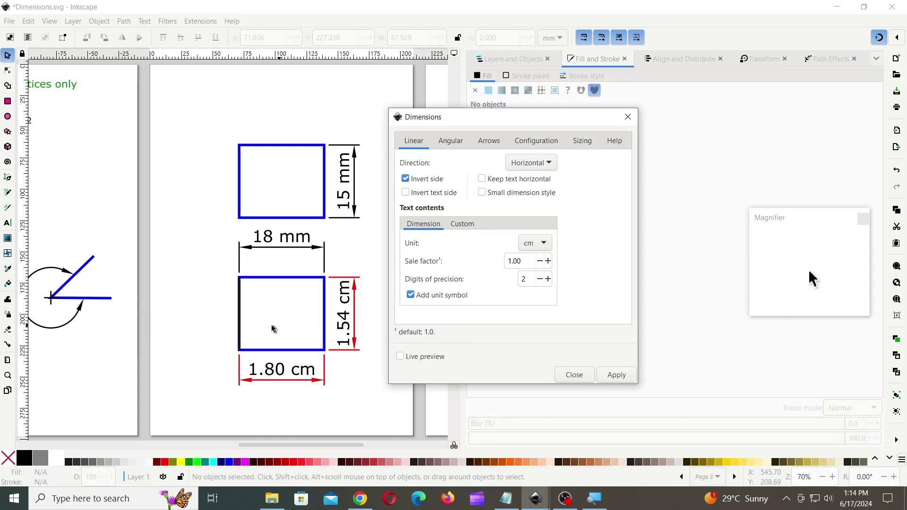
Apply a vertical 1.54 cm dimension to the rectangle's left edge, then close Dimensions.
{"action": "left_click", "coordinate": [239, 315]}
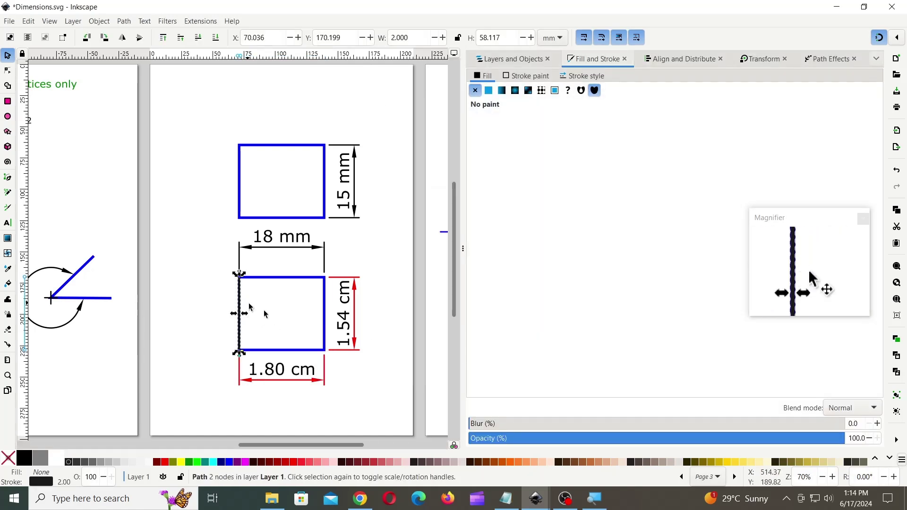
{"action": "mouse_move", "coordinate": [536, 498]}
{"action": "left_click", "coordinate": [600, 449]}
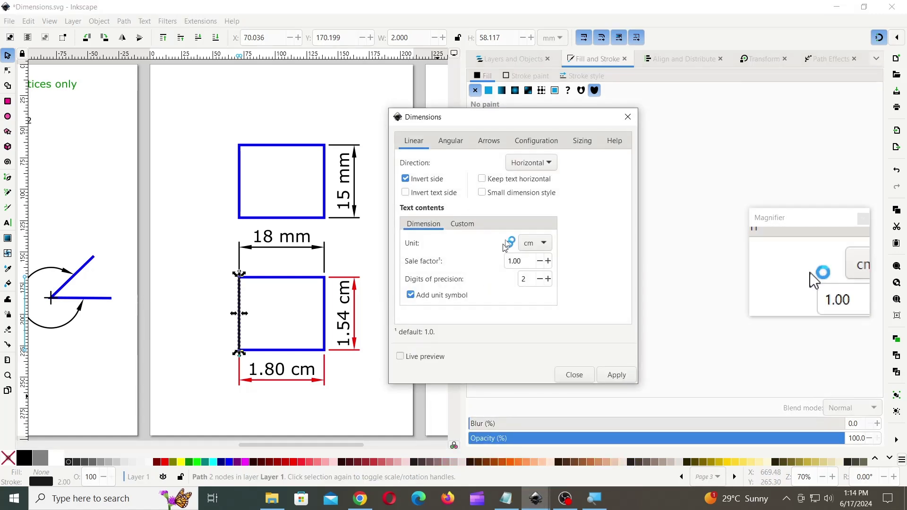
{"action": "left_click", "coordinate": [528, 163]}
{"action": "left_click", "coordinate": [529, 181]}
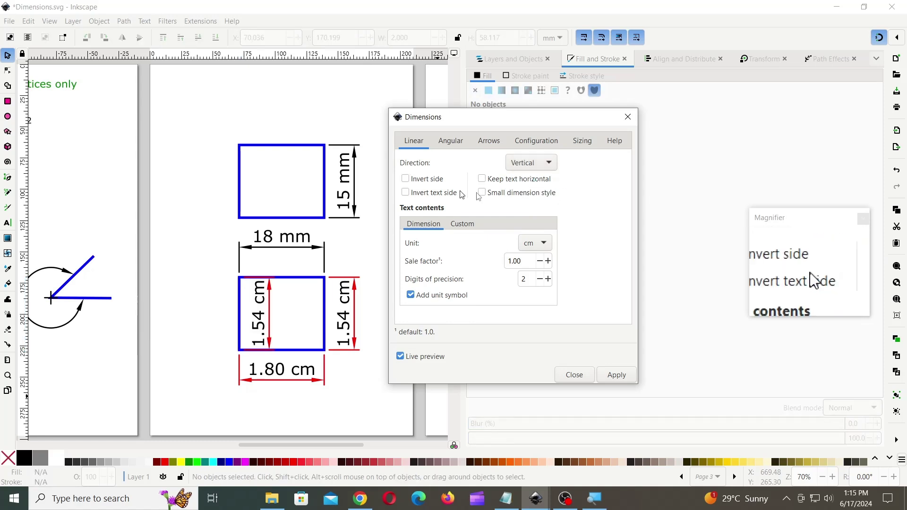
{"action": "left_click", "coordinate": [618, 376]}
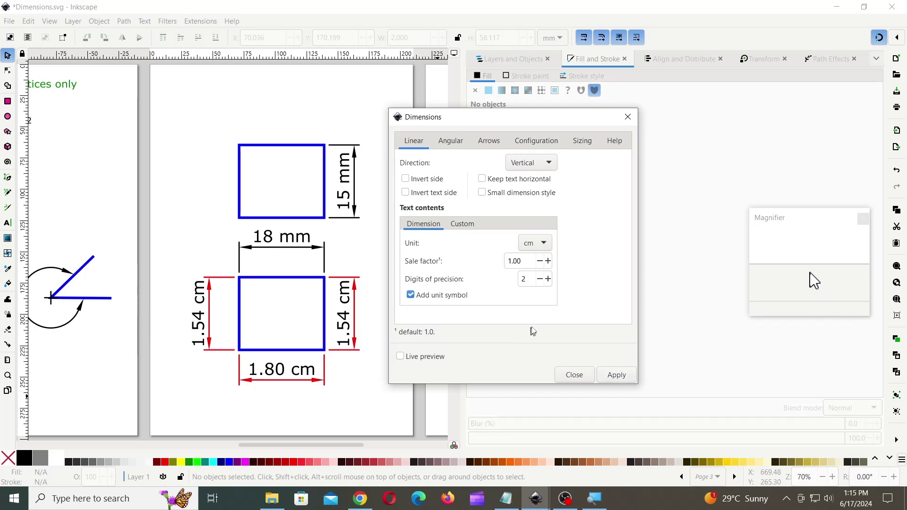
{"action": "left_click", "coordinate": [575, 375]}
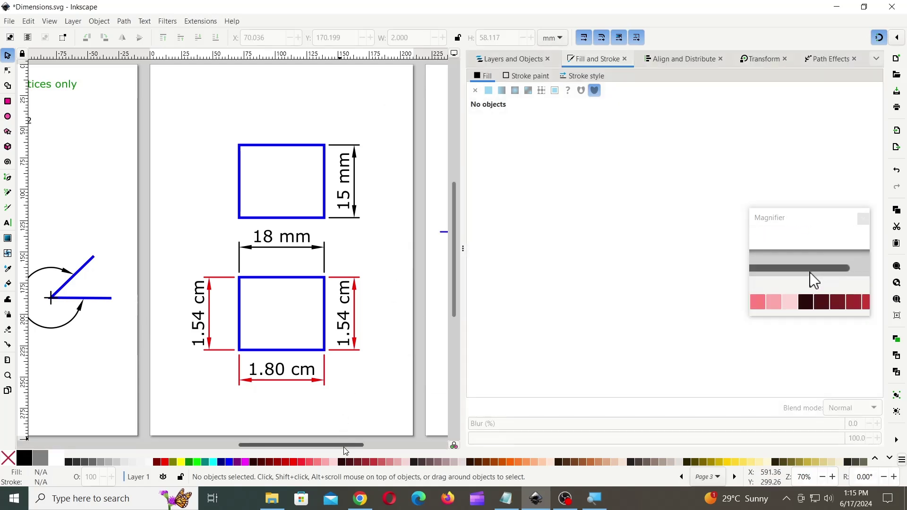
Select the right-hand bent blue path and launch the fsmMLK Dimensions extension.
{"action": "left_click_drag", "start_coordinate": [346, 453], "coordinate": [428, 453]}
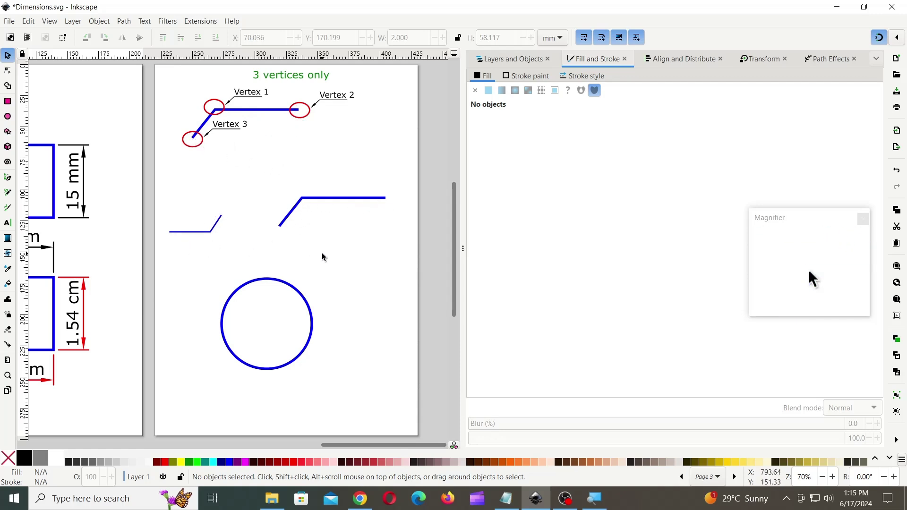
{"action": "left_click", "coordinate": [319, 202]}
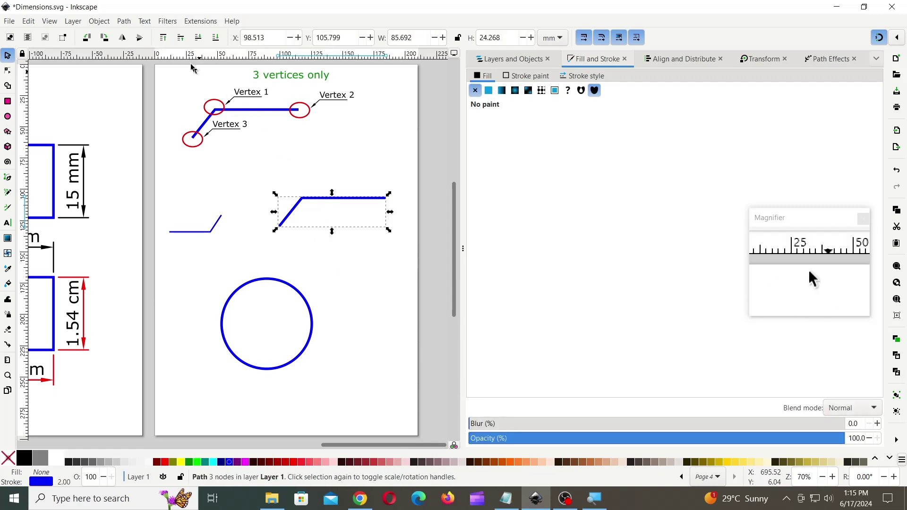
{"action": "left_click", "coordinate": [200, 21]}
{"action": "mouse_move", "coordinate": [221, 118]}
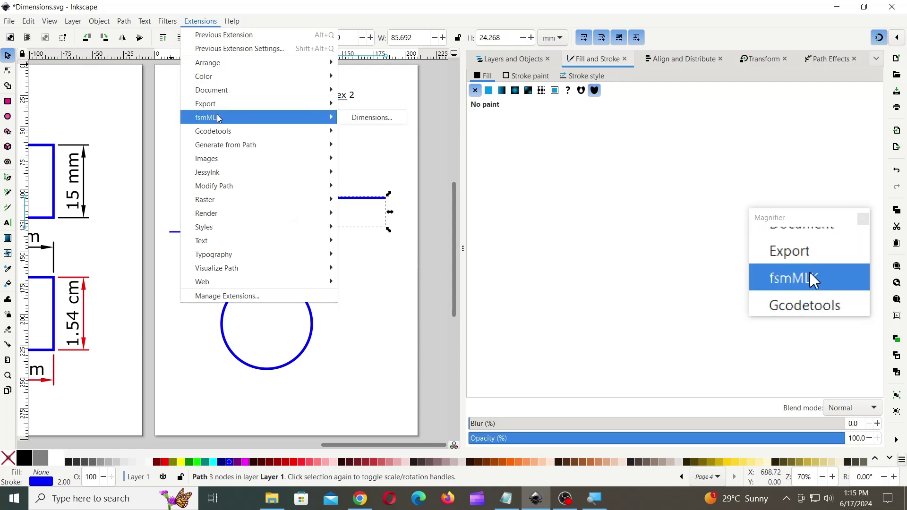
{"action": "left_click", "coordinate": [362, 117]}
{"action": "left_click_drag", "start_coordinate": [271, 117], "coordinate": [577, 132]}
Turn the path into a red 'R 35' leader arrow and move it onto the circle's edge.
{"action": "left_click", "coordinate": [517, 151]}
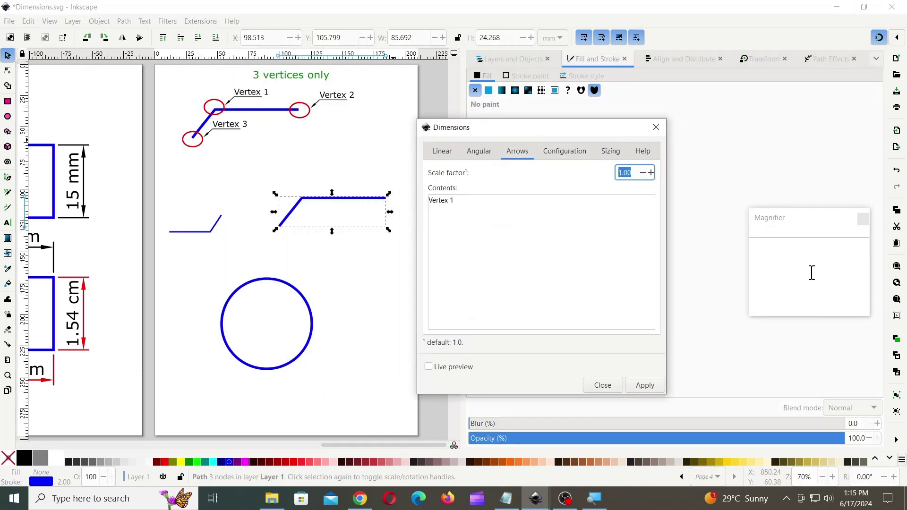
{"action": "left_click_drag", "start_coordinate": [465, 209], "coordinate": [429, 201]}
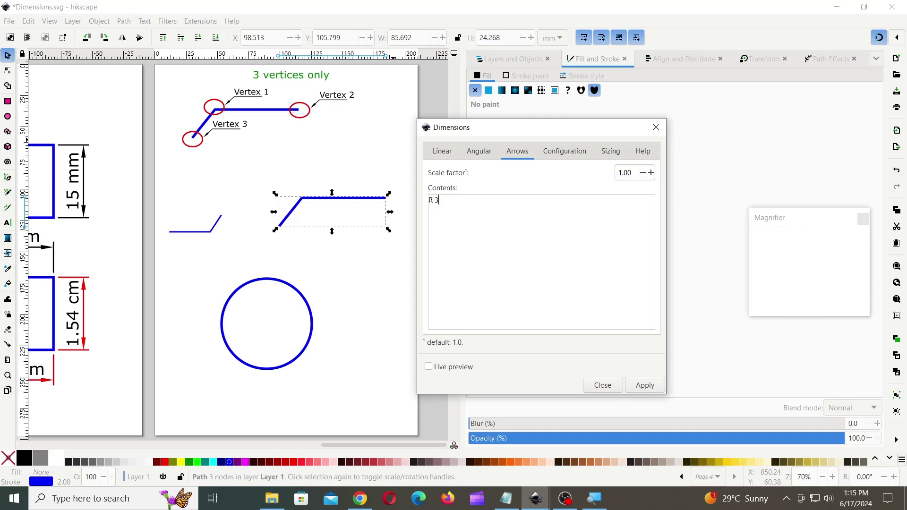
{"action": "left_click", "coordinate": [429, 367]}
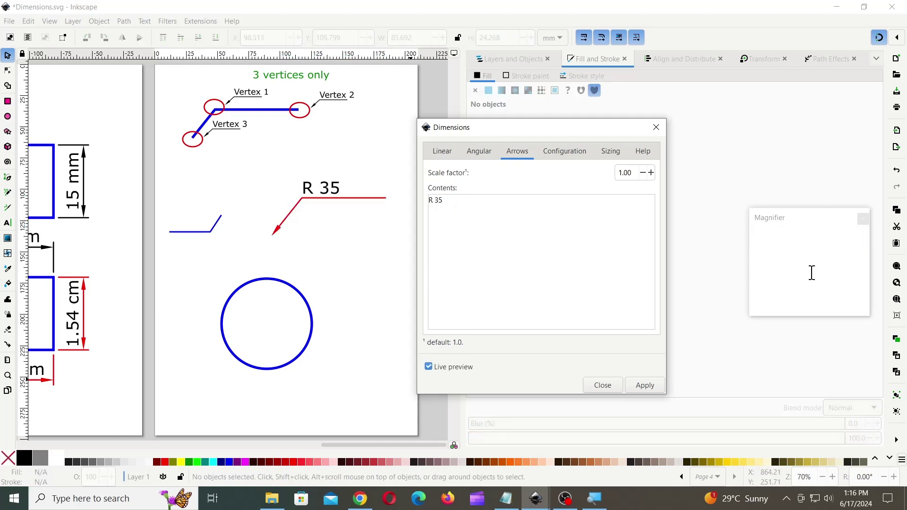
{"action": "left_click", "coordinate": [641, 386]}
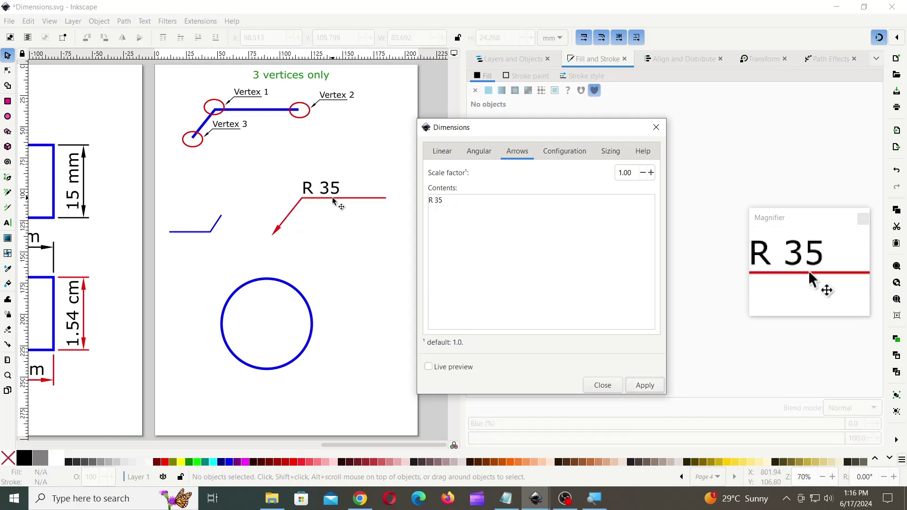
{"action": "left_click_drag", "start_coordinate": [332, 198], "coordinate": [362, 249]}
{"action": "left_click", "coordinate": [356, 202]}
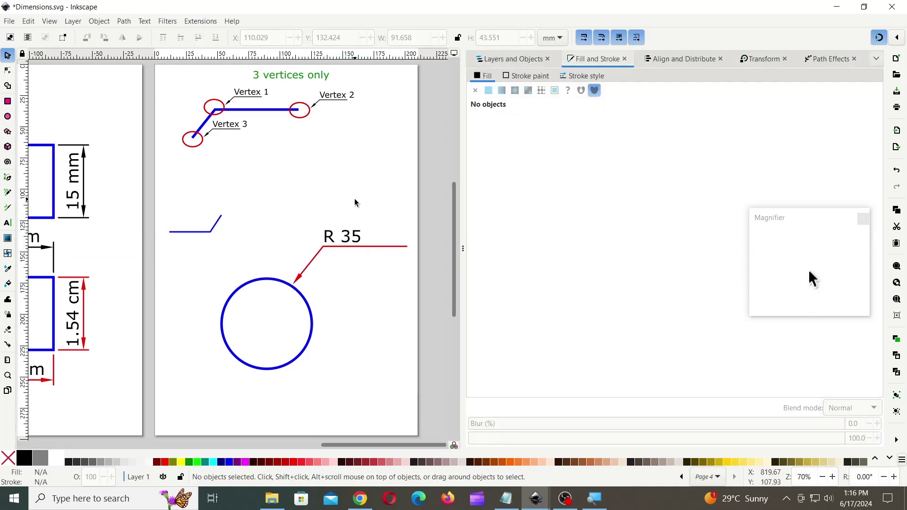
Make the small left path a second 'R 35' leader and place it at the circle's lower left.
{"action": "left_click", "coordinate": [219, 230]}
{"action": "mouse_move", "coordinate": [536, 499]}
{"action": "left_click", "coordinate": [588, 453]}
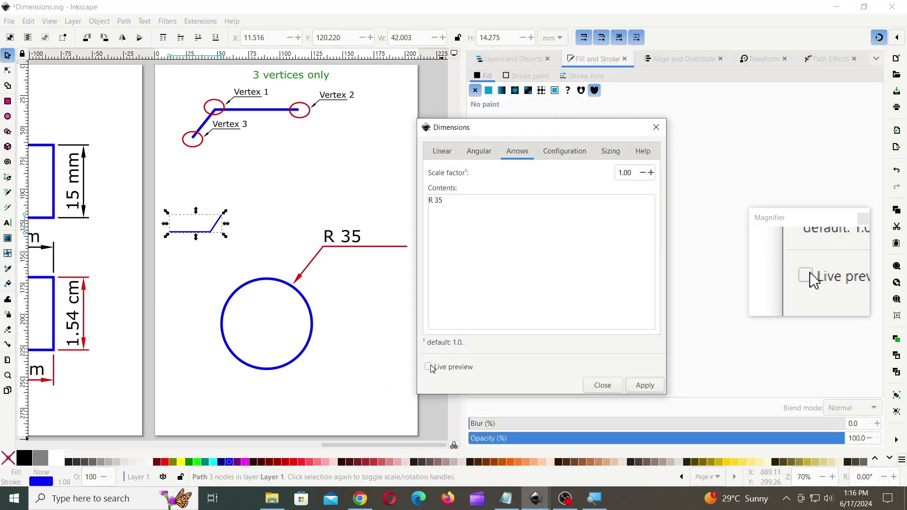
{"action": "key", "text": "space"}
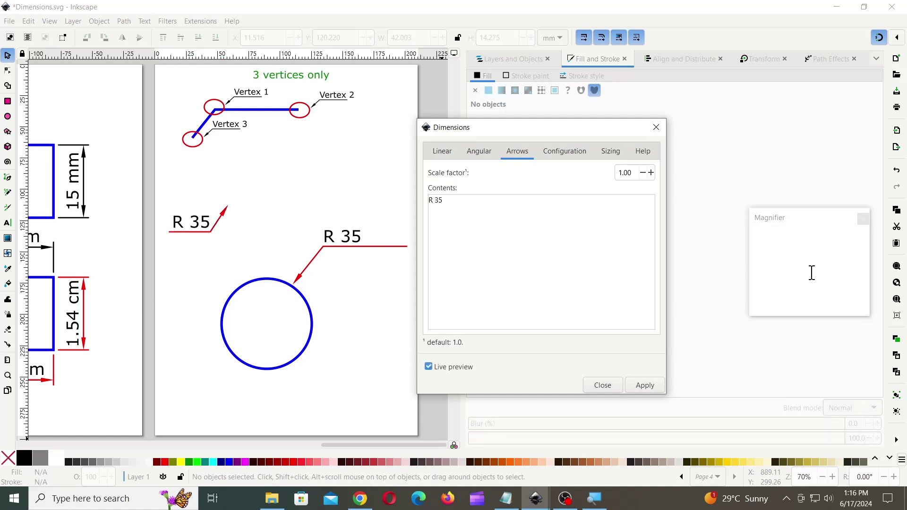
{"action": "left_click", "coordinate": [647, 387]}
{"action": "left_click", "coordinate": [603, 385]}
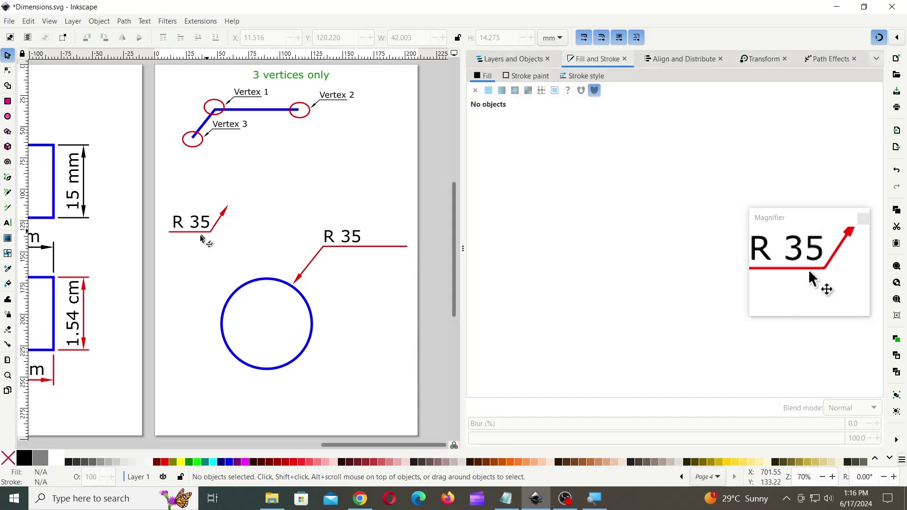
{"action": "left_click_drag", "start_coordinate": [199, 239], "coordinate": [215, 397]}
{"action": "left_click", "coordinate": [271, 203]}
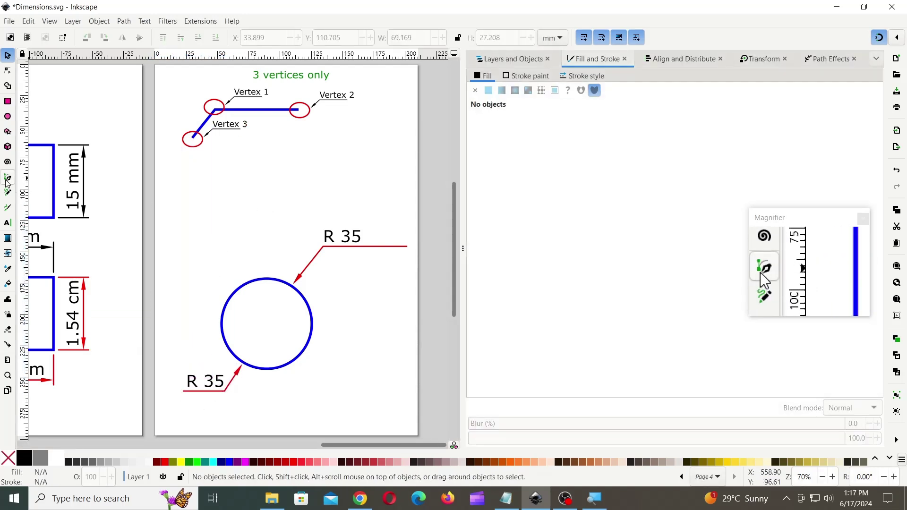
Draw a new three-node bent line above the circle with the straight-segment pen.
{"action": "left_click", "coordinate": [7, 178]}
{"action": "left_click", "coordinate": [278, 216]}
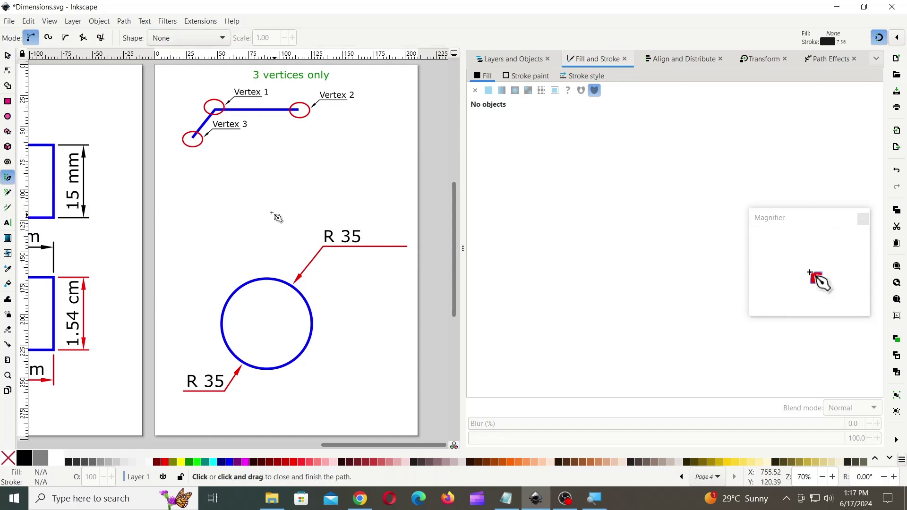
{"action": "left_click", "coordinate": [257, 190]}
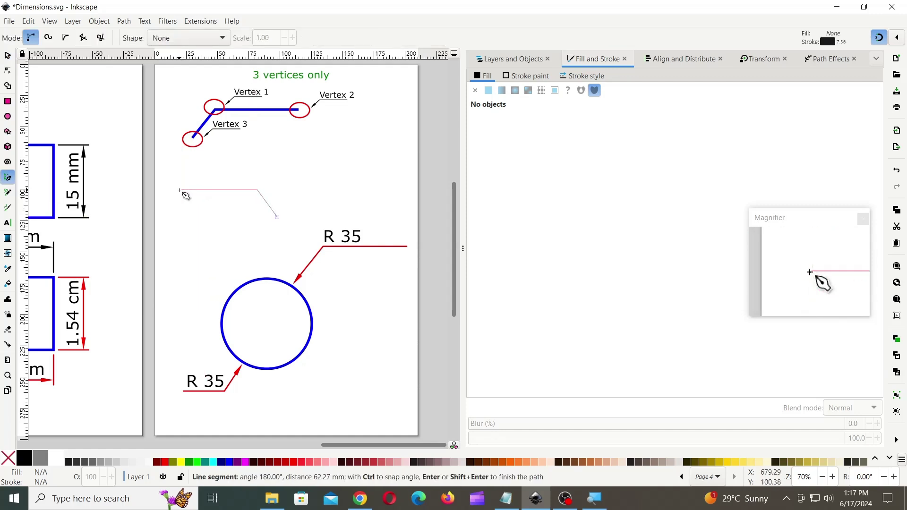
{"action": "left_click", "coordinate": [179, 190]}
{"action": "key", "text": "Return"}
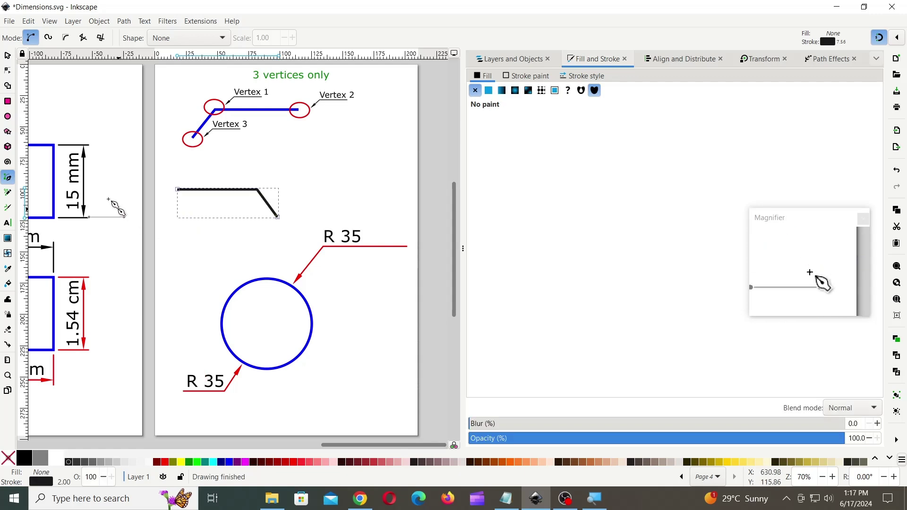
{"action": "left_click", "coordinate": [8, 55]}
Convert the new line into a third 'R 35' leader and move it toward the circle.
{"action": "left_click", "coordinate": [200, 21]}
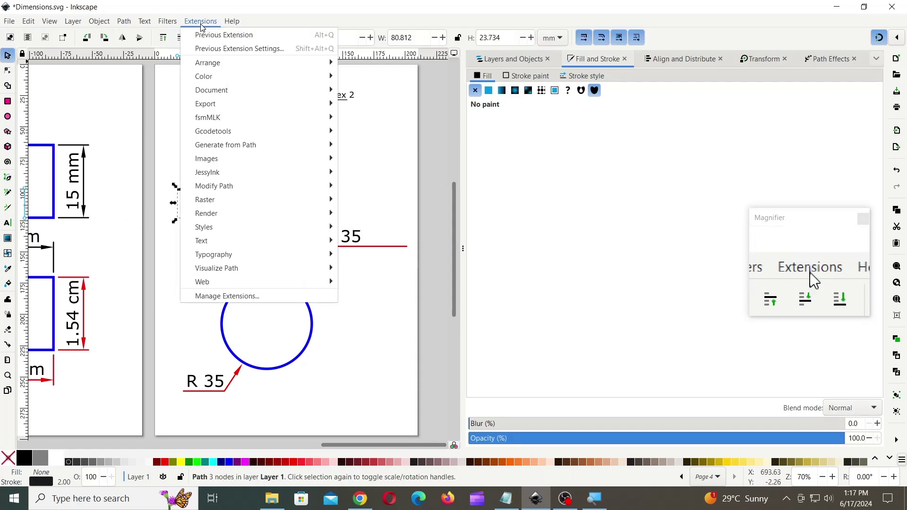
{"action": "mouse_move", "coordinate": [217, 118]}
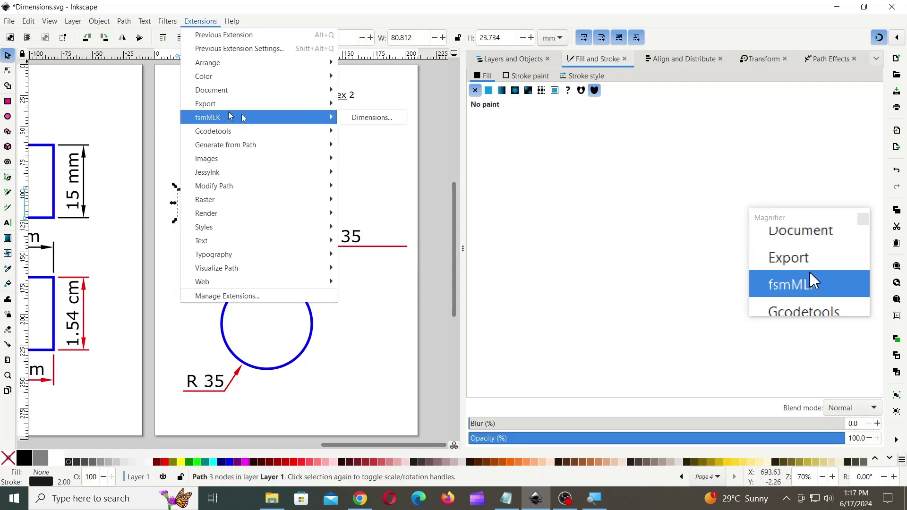
{"action": "left_click", "coordinate": [376, 118]}
{"action": "left_click_drag", "start_coordinate": [173, 40], "coordinate": [542, 71]}
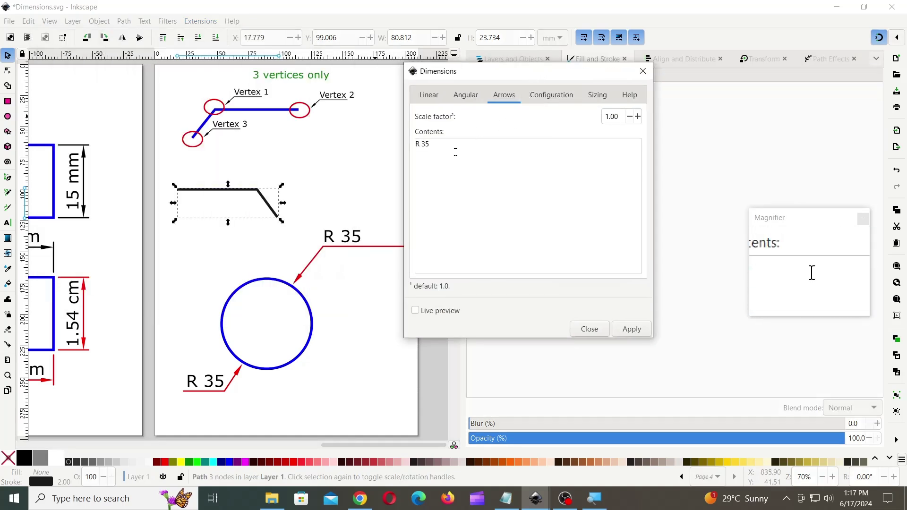
{"action": "left_click", "coordinate": [416, 311]}
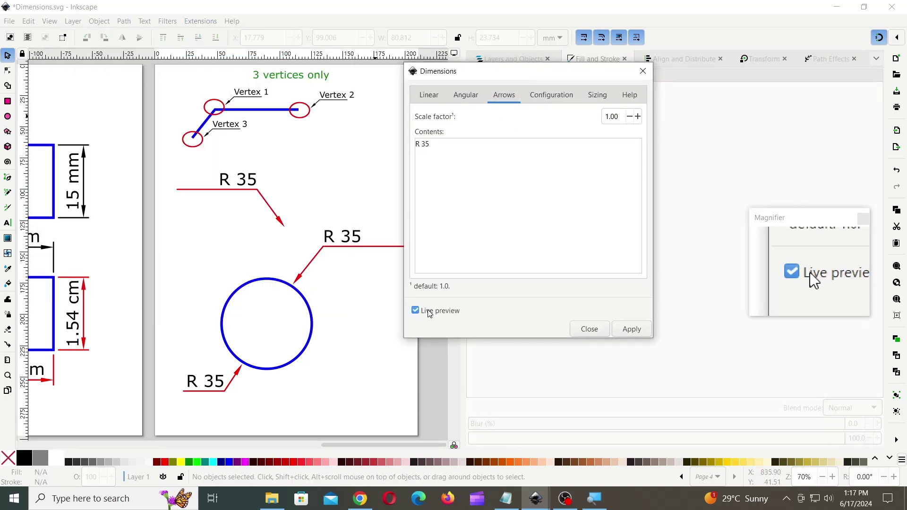
{"action": "left_click", "coordinate": [632, 329]}
{"action": "left_click", "coordinate": [590, 329]}
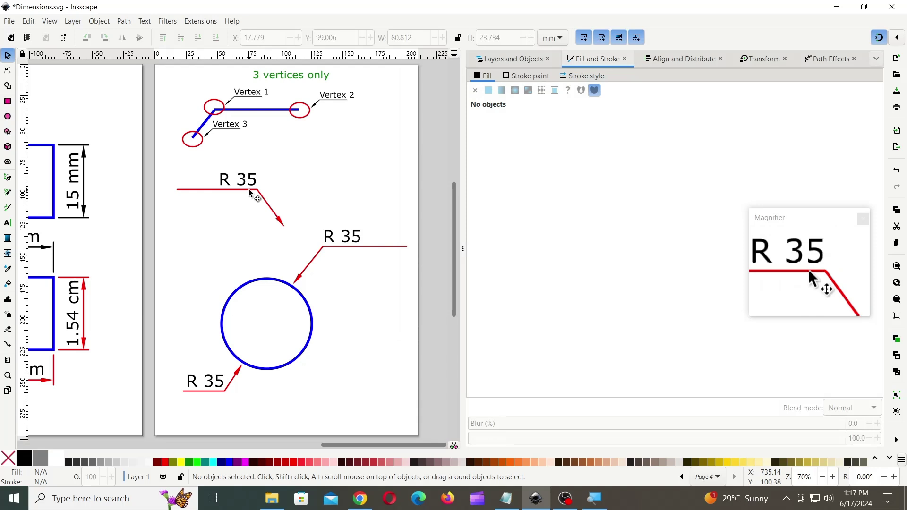
{"action": "left_click_drag", "start_coordinate": [249, 189], "coordinate": [239, 261]}
Shorten the third leader's tail and adjust its arrow-tip node.
{"action": "left_click", "coordinate": [8, 71]}
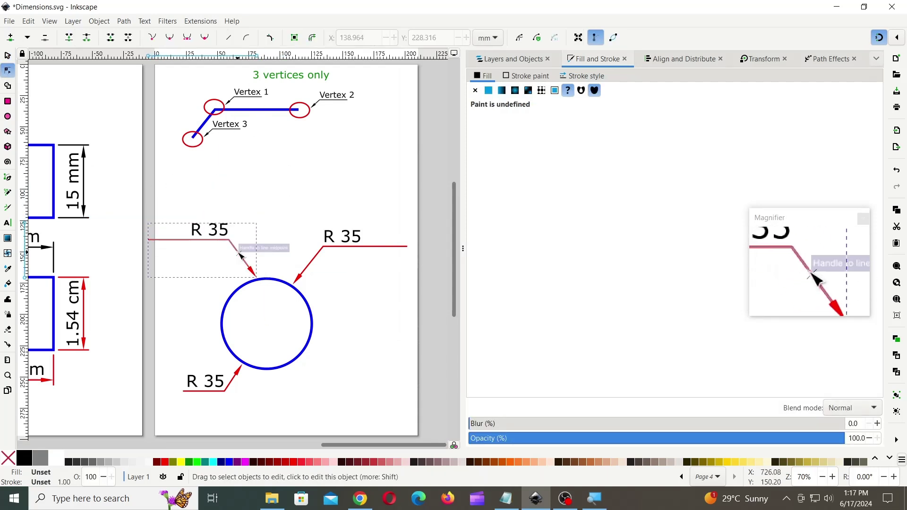
{"action": "left_click", "coordinate": [249, 268]}
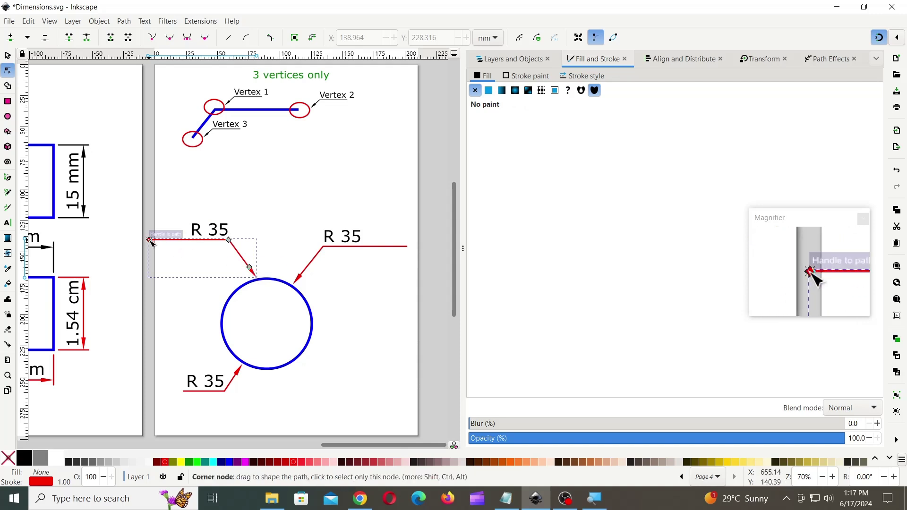
{"action": "left_click_drag", "start_coordinate": [148, 241], "coordinate": [172, 242]}
{"action": "left_click_drag", "start_coordinate": [251, 269], "coordinate": [245, 260]}
{"action": "left_click_drag", "start_coordinate": [172, 241], "coordinate": [183, 239]}
Nudge the 'R 35' leader group so its arrow tip touches the top of the circle.
{"action": "left_click", "coordinate": [7, 55]}
{"action": "key", "text": "Escape"}
{"action": "left_click", "coordinate": [224, 227]}
{"action": "left_click_drag", "start_coordinate": [227, 235], "coordinate": [235, 246]}
{"action": "left_click", "coordinate": [280, 198]}
{"action": "left_click", "coordinate": [200, 21]}
{"action": "mouse_move", "coordinate": [226, 117]}
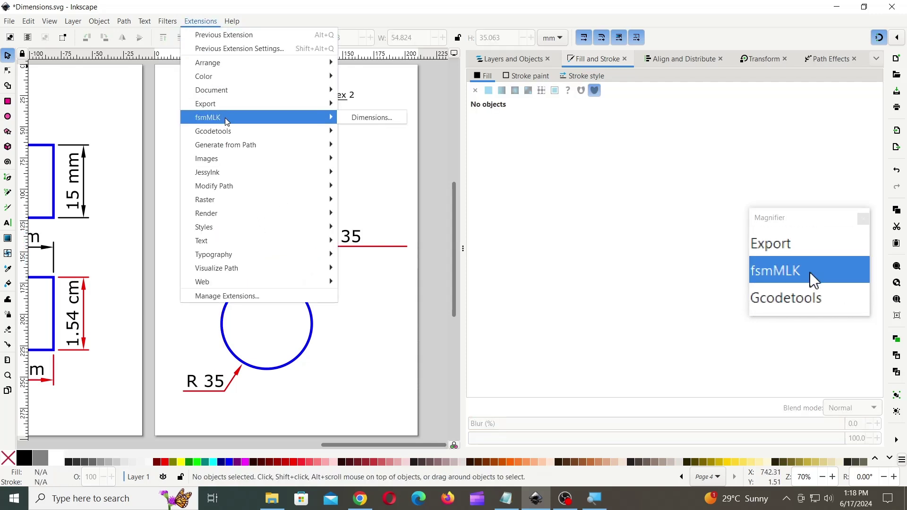
{"action": "left_click", "coordinate": [382, 118]}
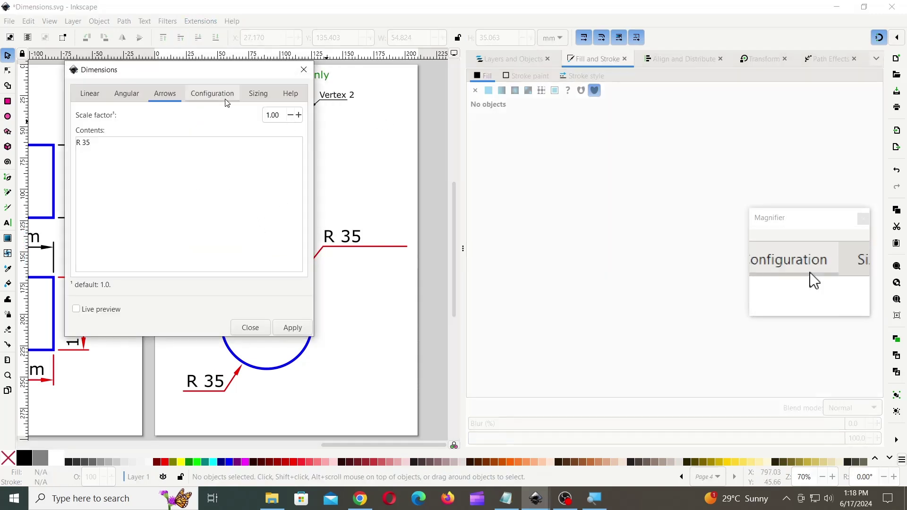
{"action": "left_click", "coordinate": [258, 95]}
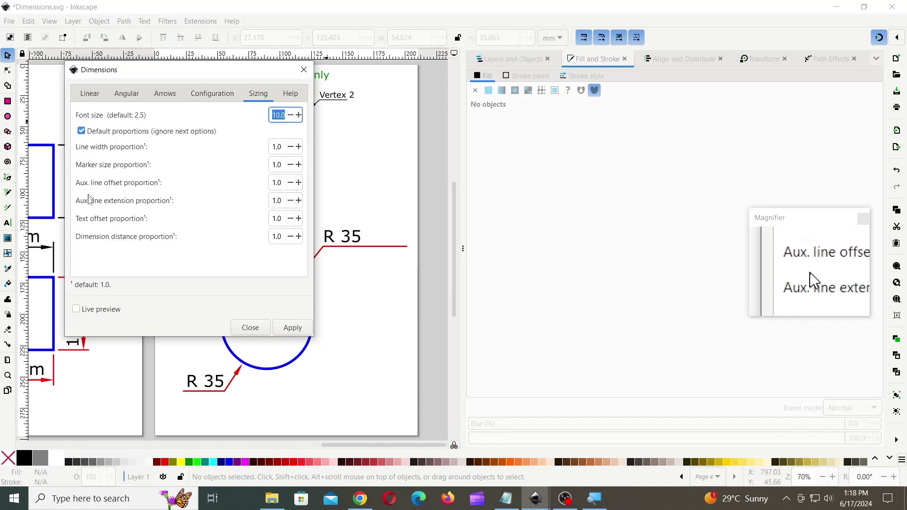
{"action": "left_click", "coordinate": [262, 329]}
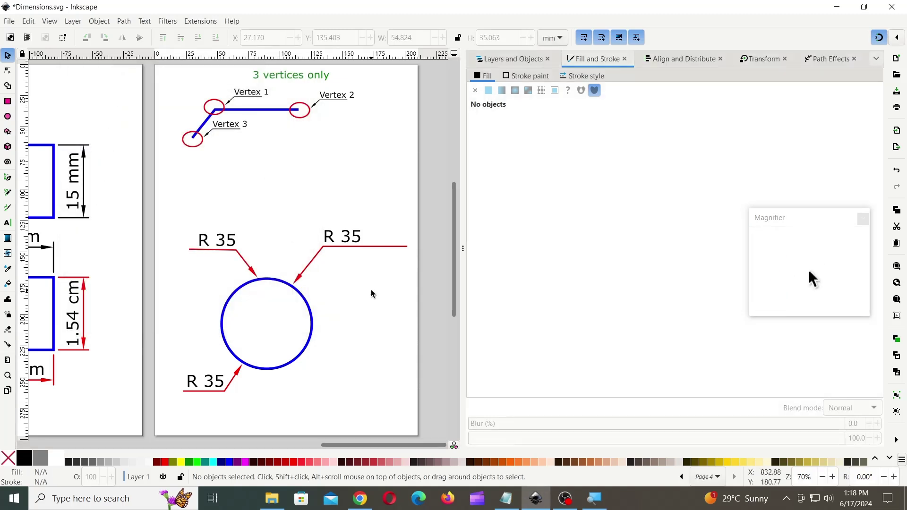